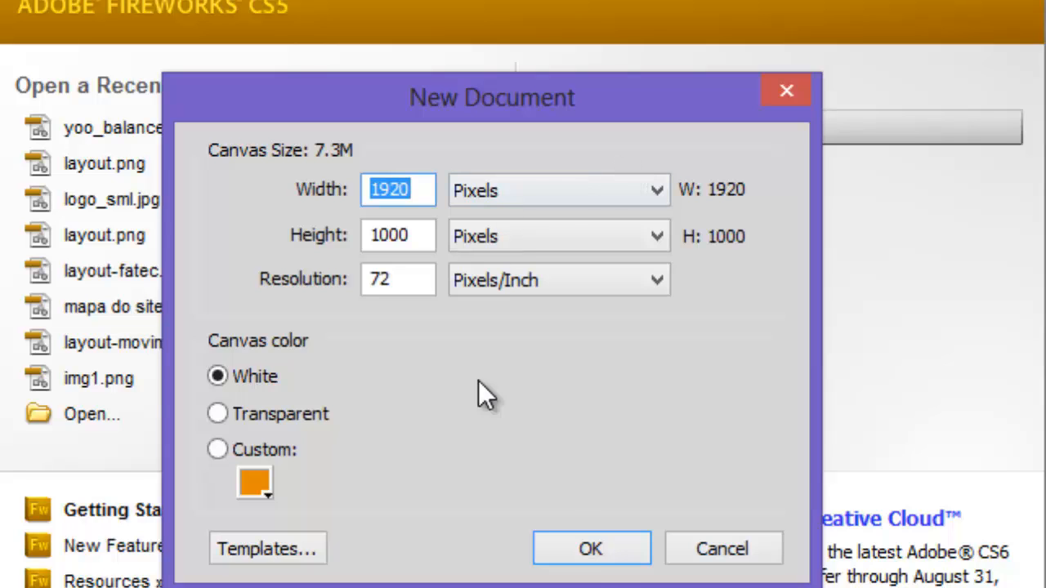
Step: Create a white 1920 by 1000 pixel document at 72 pixels/inch and draw a rectangle about 848 by 652 pixels on it
{"action": "left_click", "coordinate": [595, 554]}
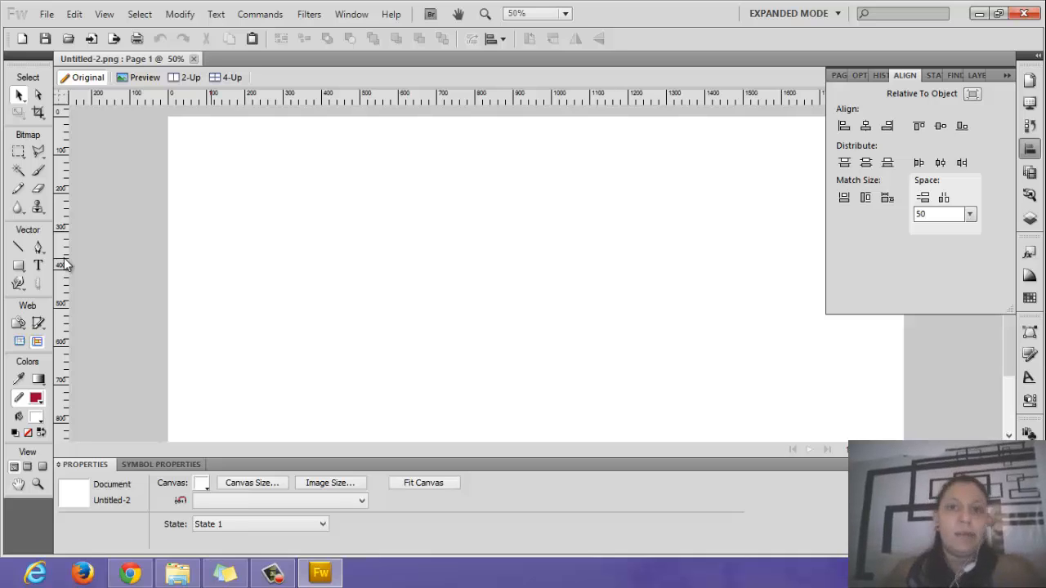
{"action": "left_click", "coordinate": [18, 265]}
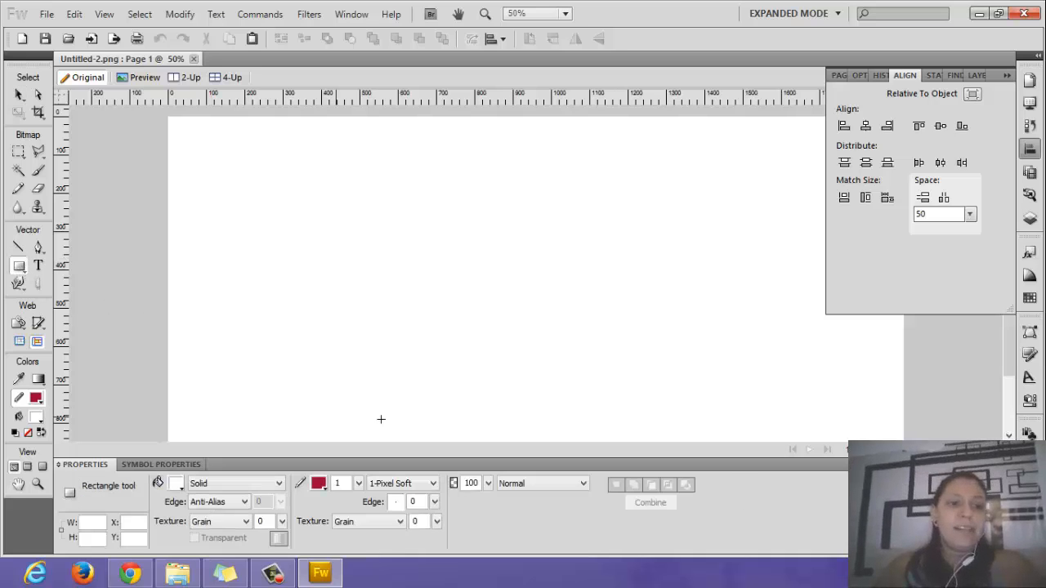
{"action": "left_click_drag", "start_coordinate": [355, 157], "coordinate": [681, 406]}
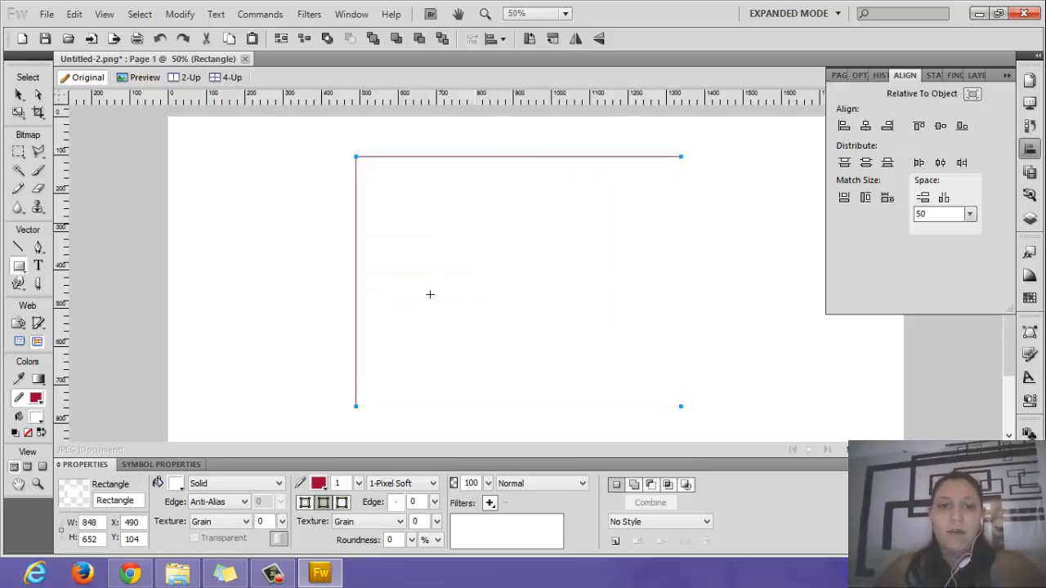
Step: Set the rectangle's width to 1000 pixels and its stroke size to 9
{"action": "double_click", "coordinate": [103, 523]}
{"action": "type", "text": "100"}
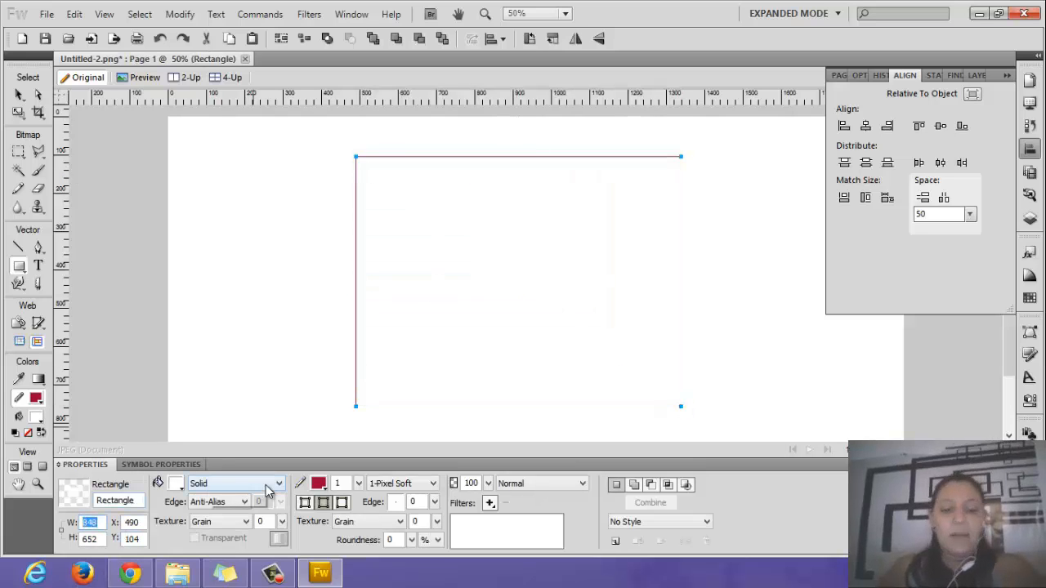
{"action": "type", "text": "0"}
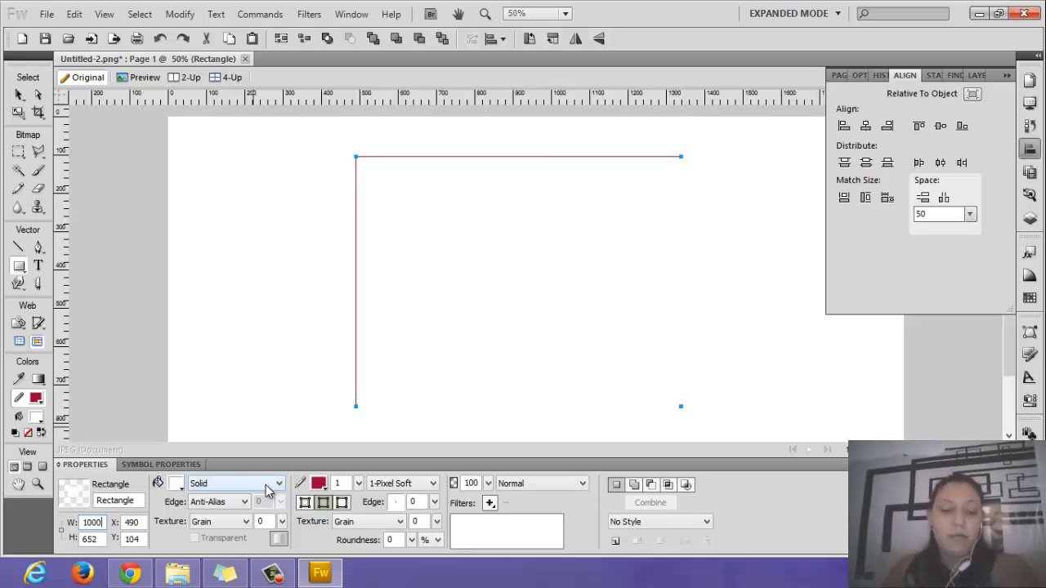
{"action": "key", "text": "Return"}
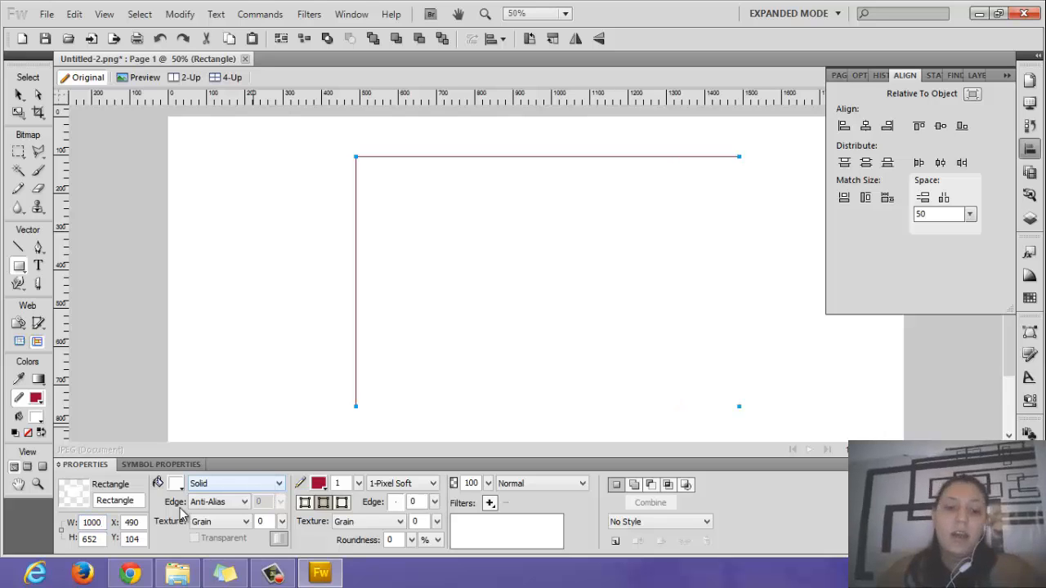
{"action": "left_click_drag", "start_coordinate": [358, 483], "coordinate": [357, 469]}
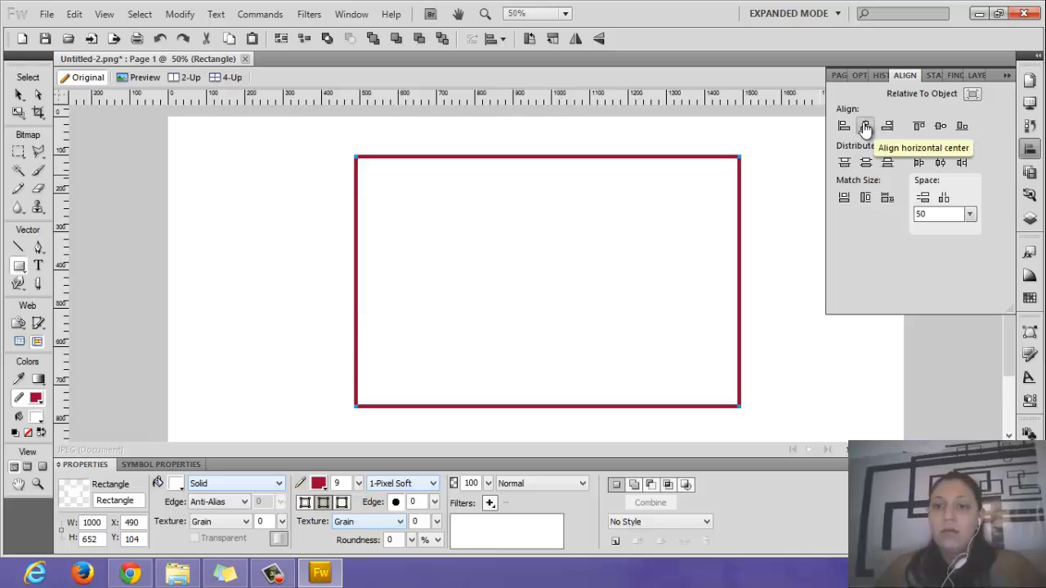
Step: Align the rectangle relative to the canvas, centered horizontally and flush with the top edge
{"action": "left_click", "coordinate": [972, 94]}
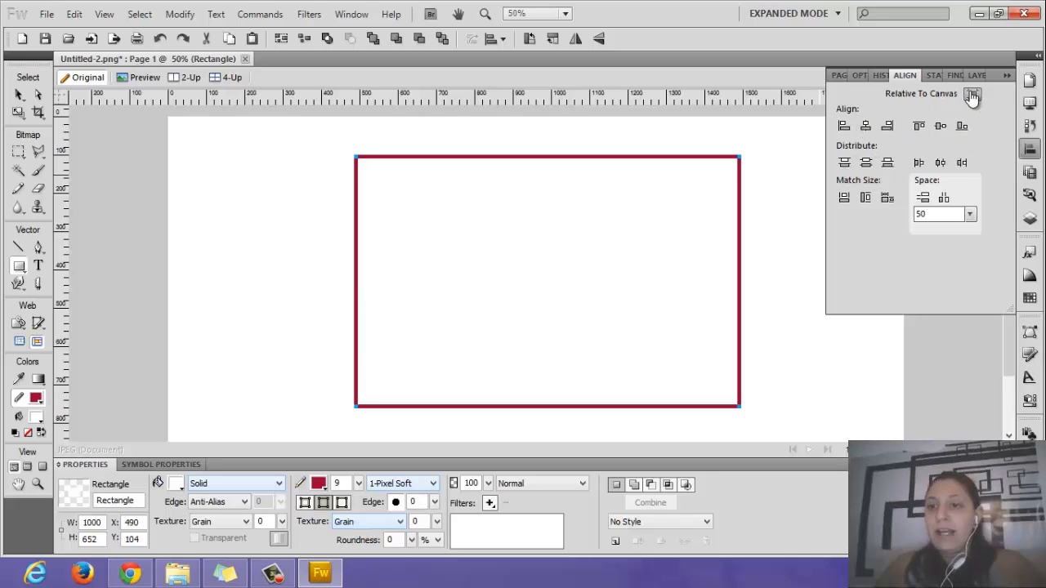
{"action": "left_click", "coordinate": [864, 128]}
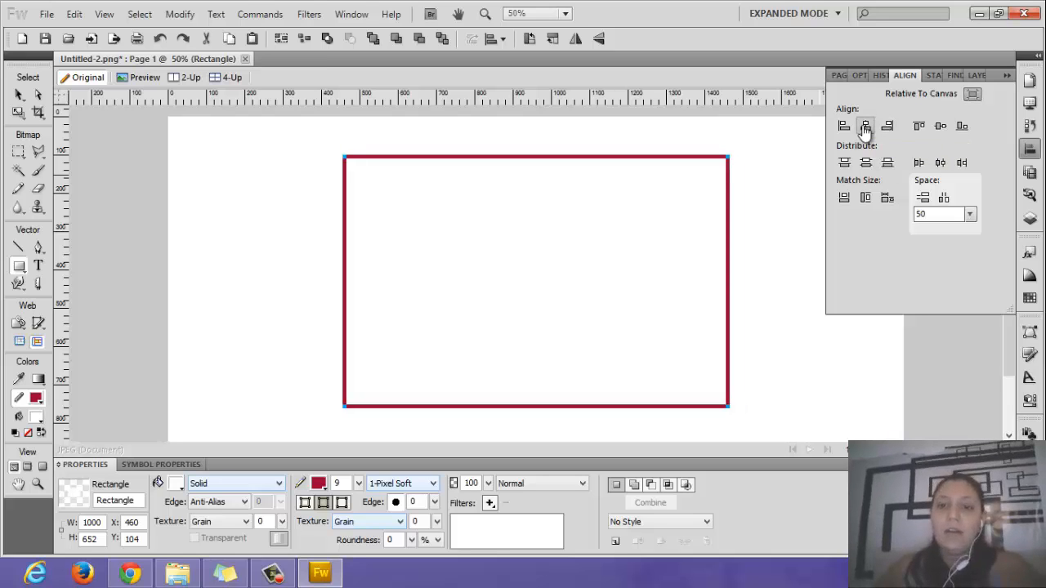
{"action": "left_click", "coordinate": [940, 127]}
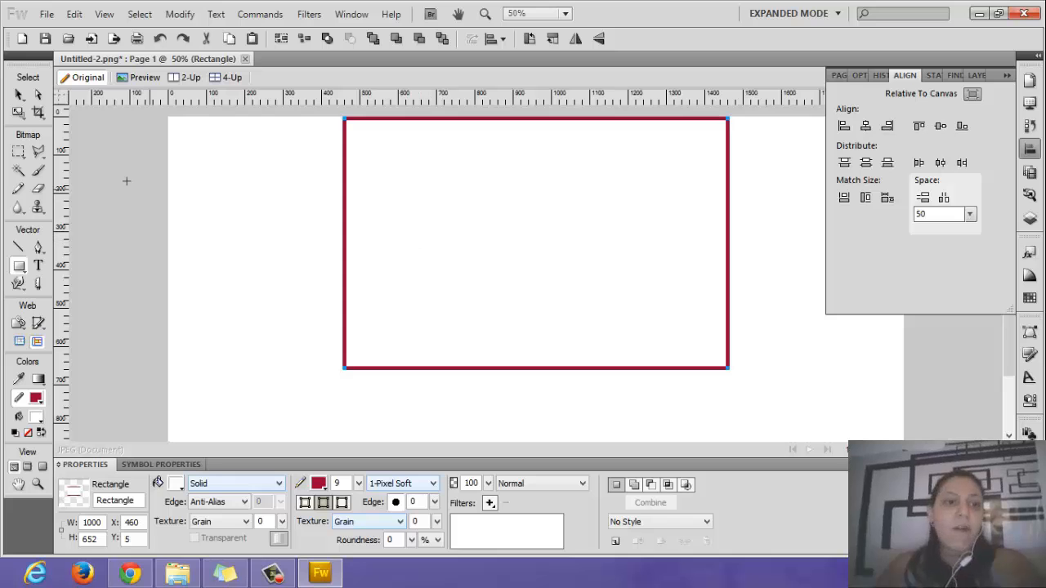
Step: Place vertical guides along the rectangle's left and right edges, and delete the rectangle
{"action": "left_click_drag", "start_coordinate": [63, 171], "coordinate": [345, 222]}
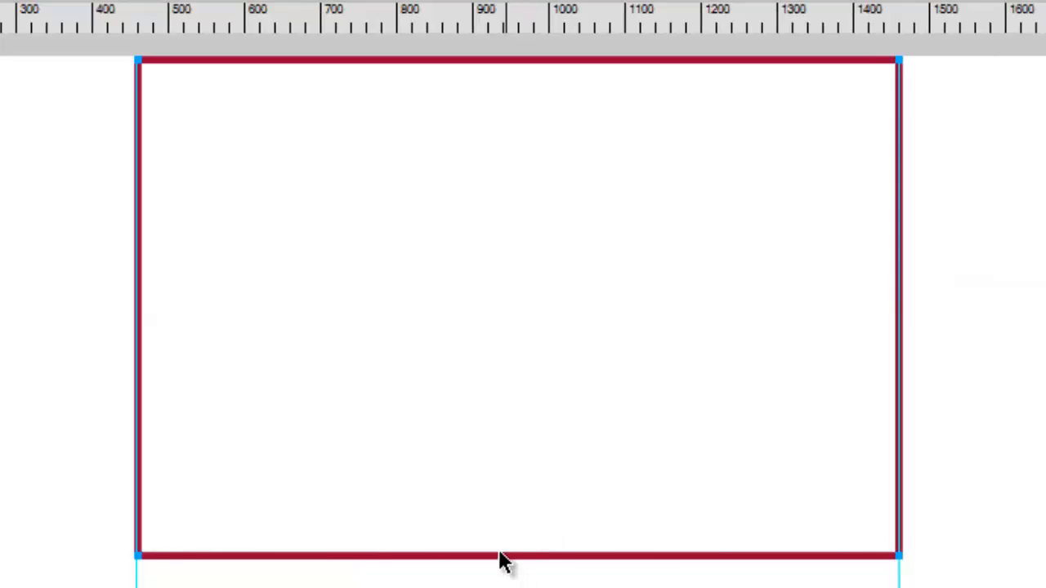
{"action": "key", "text": "Delete"}
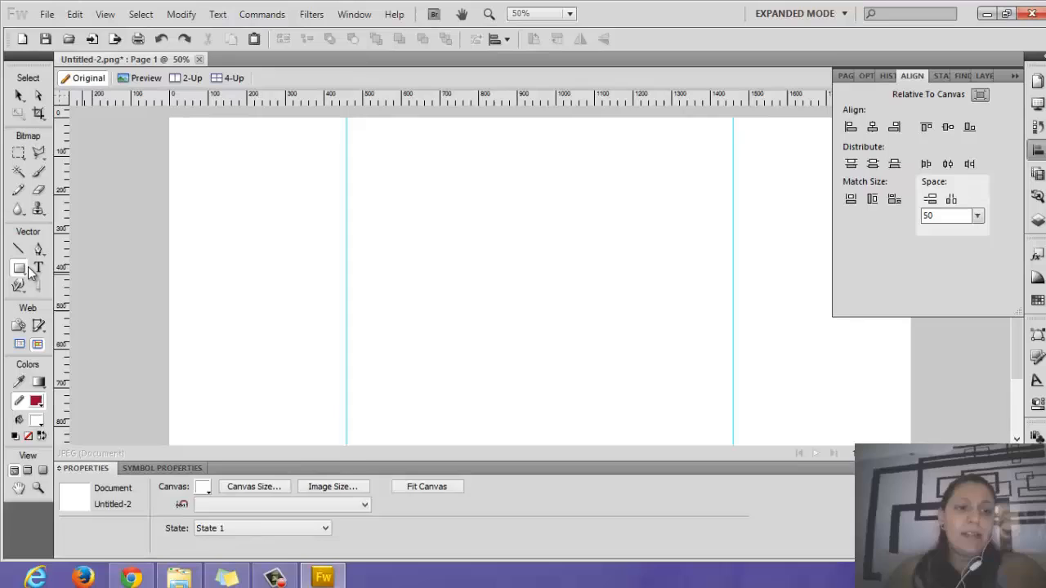
Step: Draw a rectangle about 426 by 154 pixels near the top of the left guide and set its stroke size to 1
{"action": "left_click", "coordinate": [21, 268]}
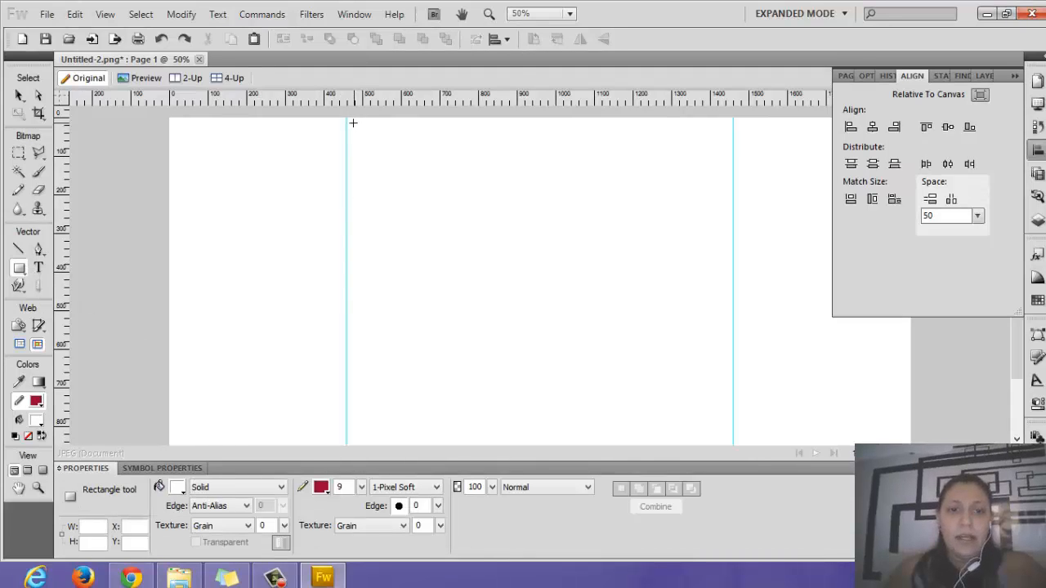
{"action": "left_click_drag", "start_coordinate": [353, 122], "coordinate": [517, 183]}
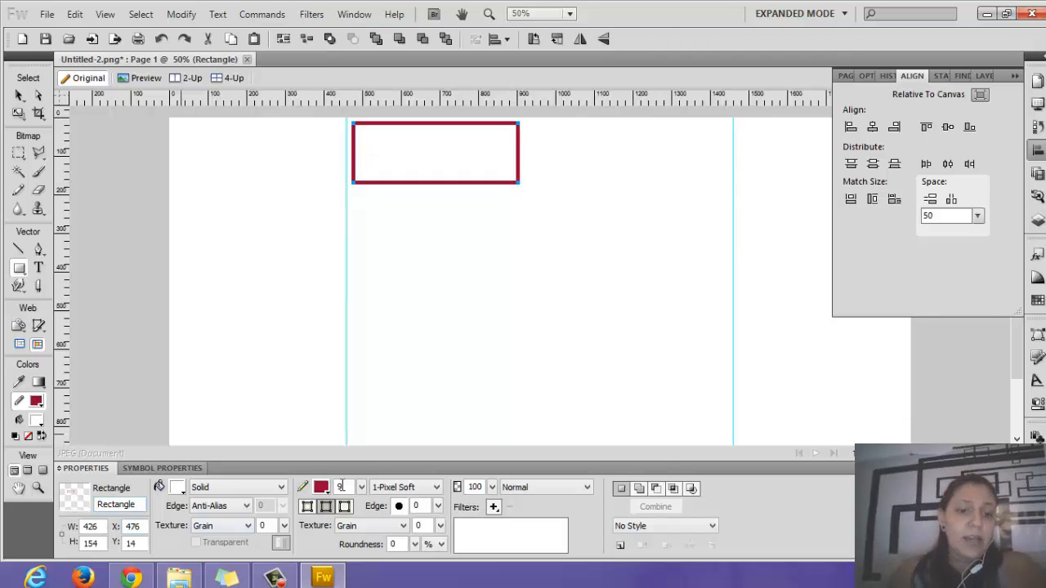
{"action": "mouse_move", "coordinate": [361, 487]}
{"action": "left_mouse_down"}
{"action": "mouse_move", "coordinate": [400, 406]}
{"action": "mouse_move", "coordinate": [400, 501]}
{"action": "left_mouse_up"}
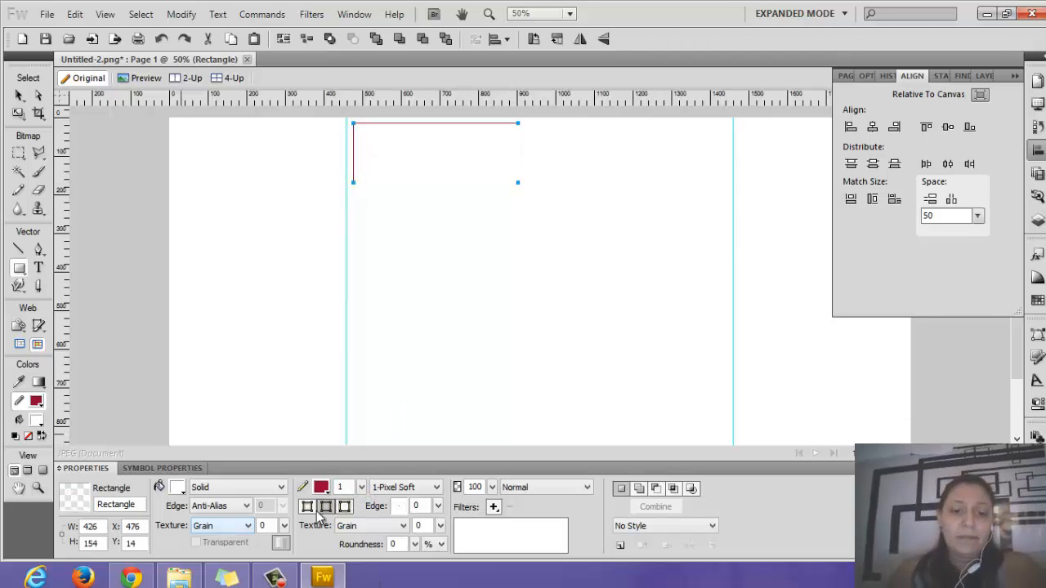
Step: Remove the rectangle's stroke color and fill it with solid blue #006699
{"action": "left_click", "coordinate": [321, 487]}
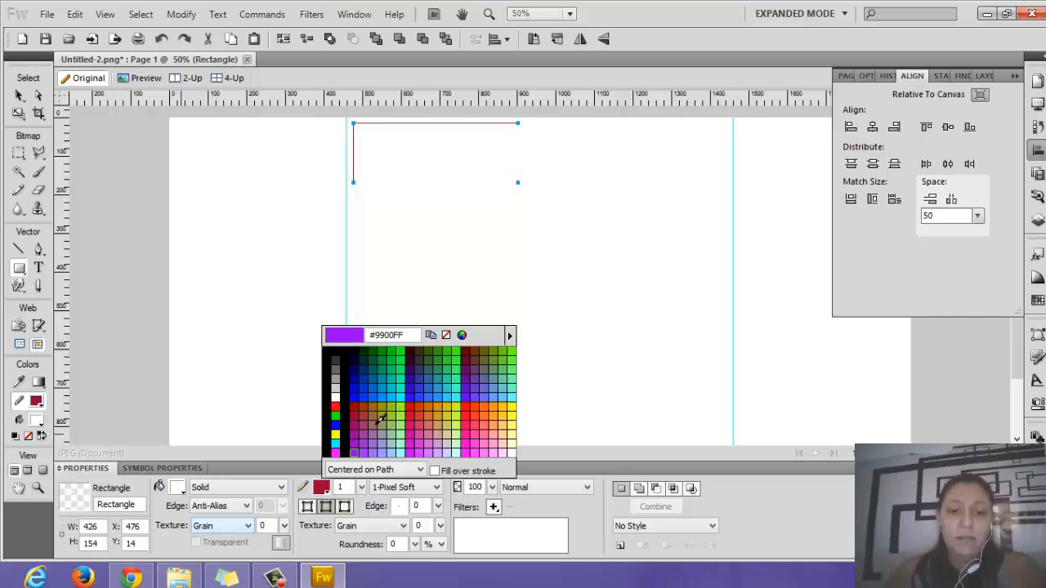
{"action": "left_click", "coordinate": [446, 335]}
{"action": "left_click", "coordinate": [176, 487]}
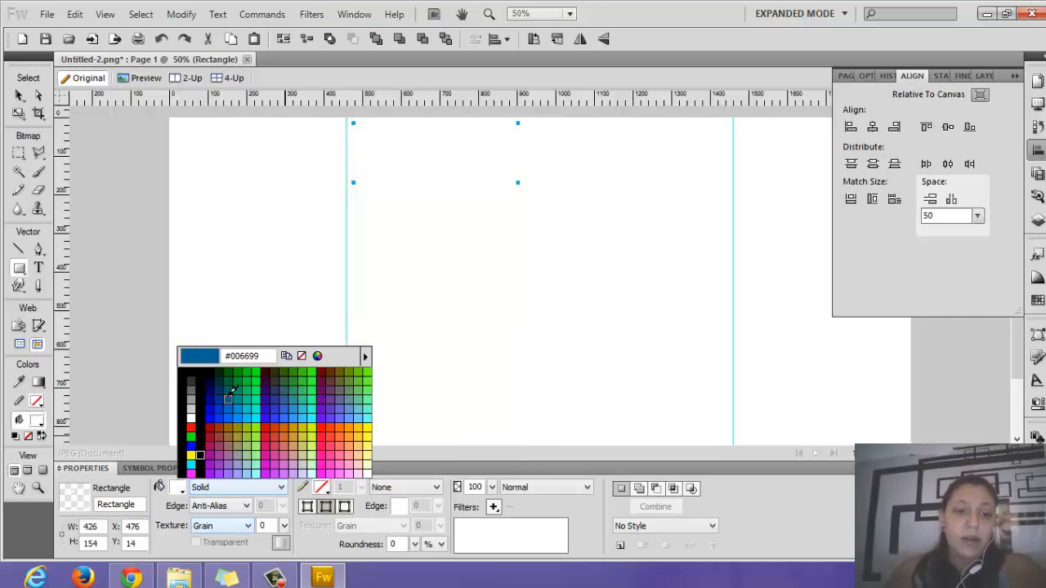
{"action": "left_click", "coordinate": [227, 395]}
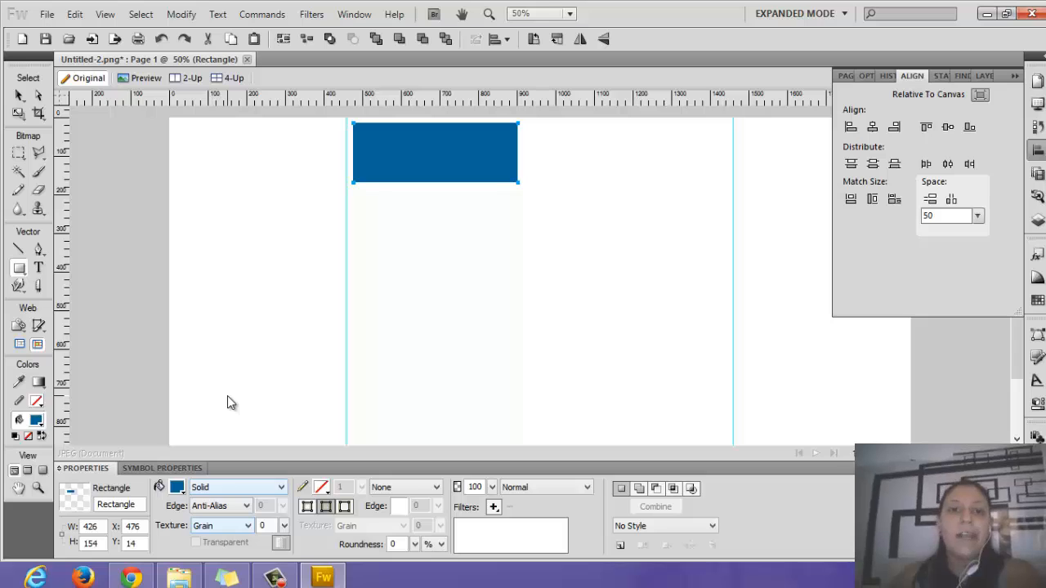
Step: Set the blue rectangle's width to 200 and its height to 100 pixels
{"action": "left_click_drag", "start_coordinate": [100, 527], "coordinate": [65, 524]}
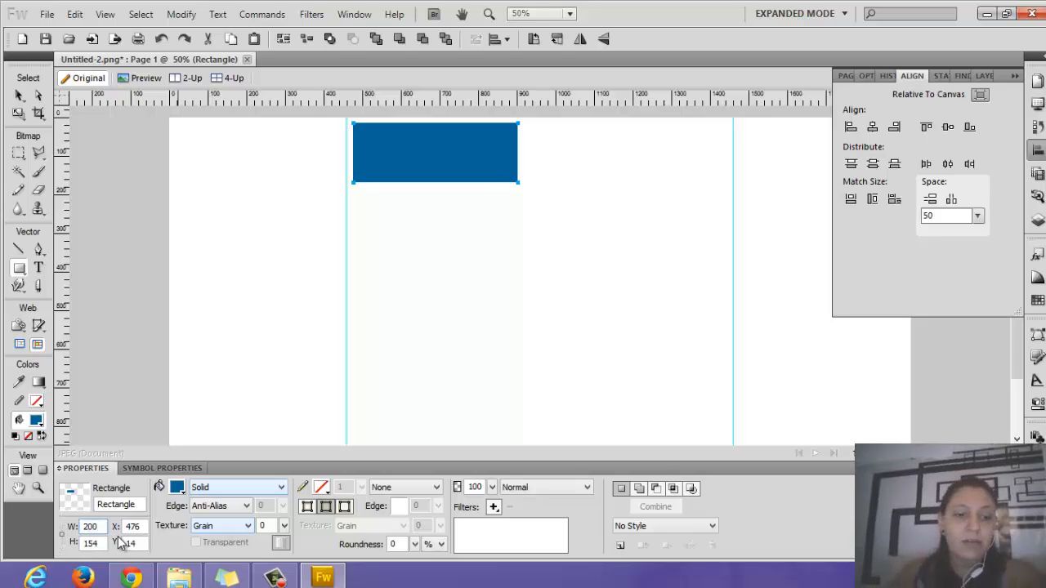
{"action": "key", "text": "Tab"}
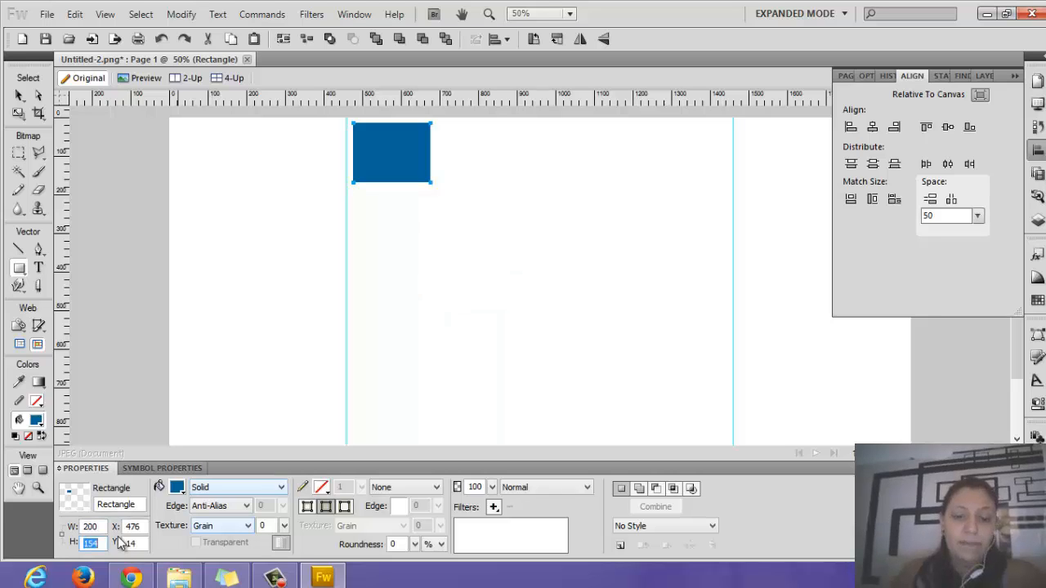
{"action": "type", "text": "100"}
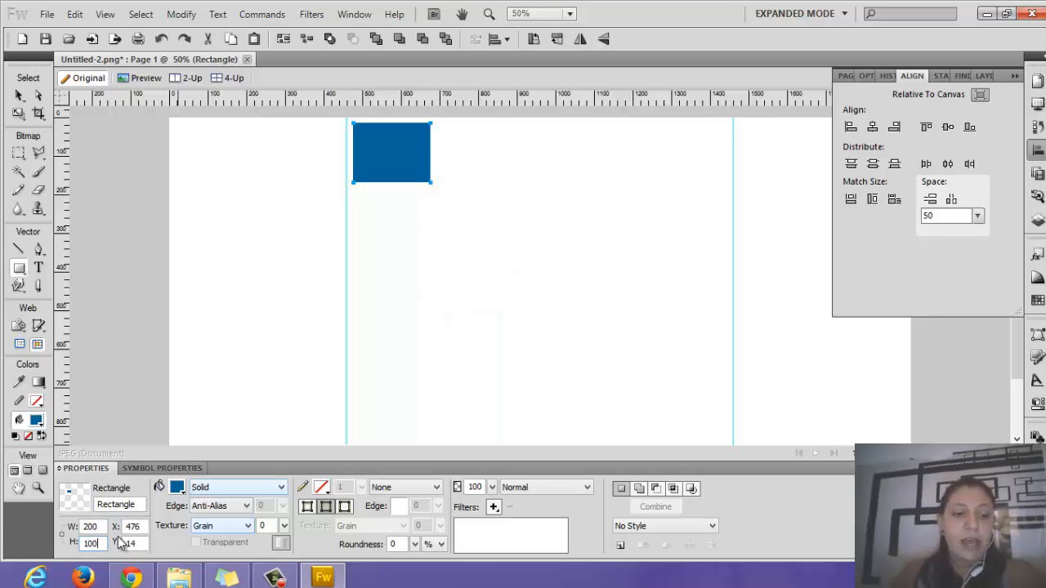
{"action": "key", "text": "Return"}
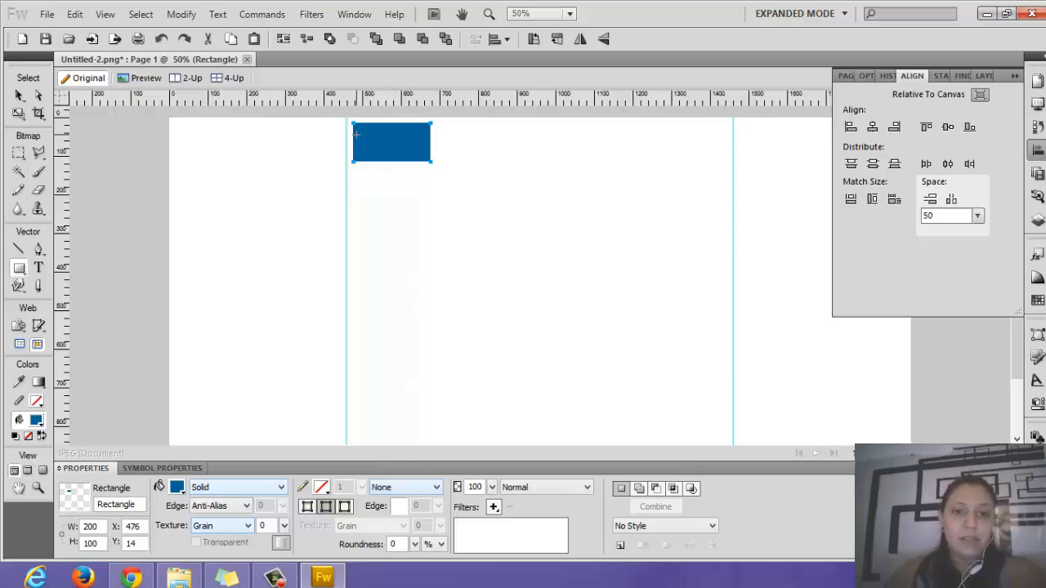
Step: Move the blue rectangle exactly against the left guide and the canvas's top edge, at X 458 and Y 0
{"action": "left_click", "coordinate": [19, 95]}
{"action": "left_click_drag", "start_coordinate": [409, 154], "coordinate": [397, 140]}
{"action": "key", "text": "ctrl+1"}
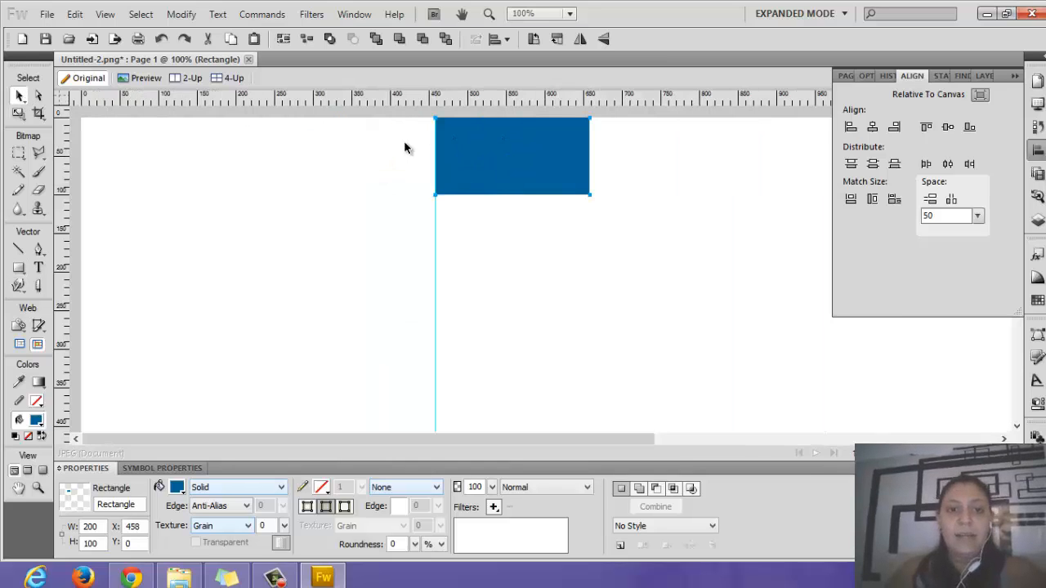
{"action": "key", "text": "ctrl+equal"}
{"action": "key", "text": "ctrl+equal"}
{"action": "key", "text": "ctrl+equal"}
{"action": "key", "text": "ctrl+equal"}
{"action": "key", "text": "ctrl+minus"}
{"action": "mouse_move", "coordinate": [392, 189]}
{"action": "left_mouse_down"}
{"action": "mouse_move", "coordinate": [420, 212]}
{"action": "mouse_move", "coordinate": [397, 185]}
{"action": "left_mouse_up"}
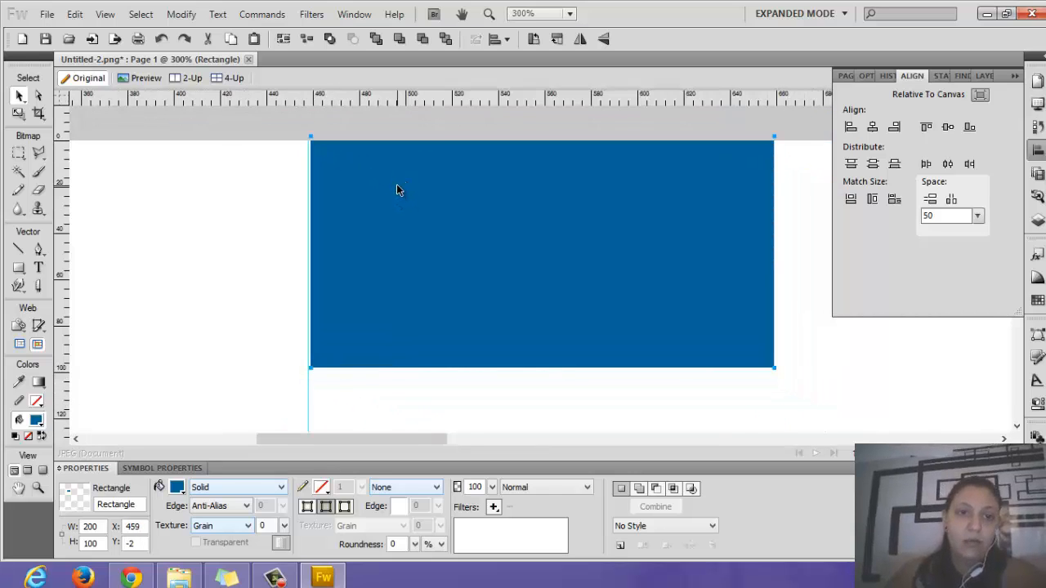
{"action": "key", "text": "Down"}
{"action": "key", "text": "Down"}
{"action": "key", "text": "Left"}
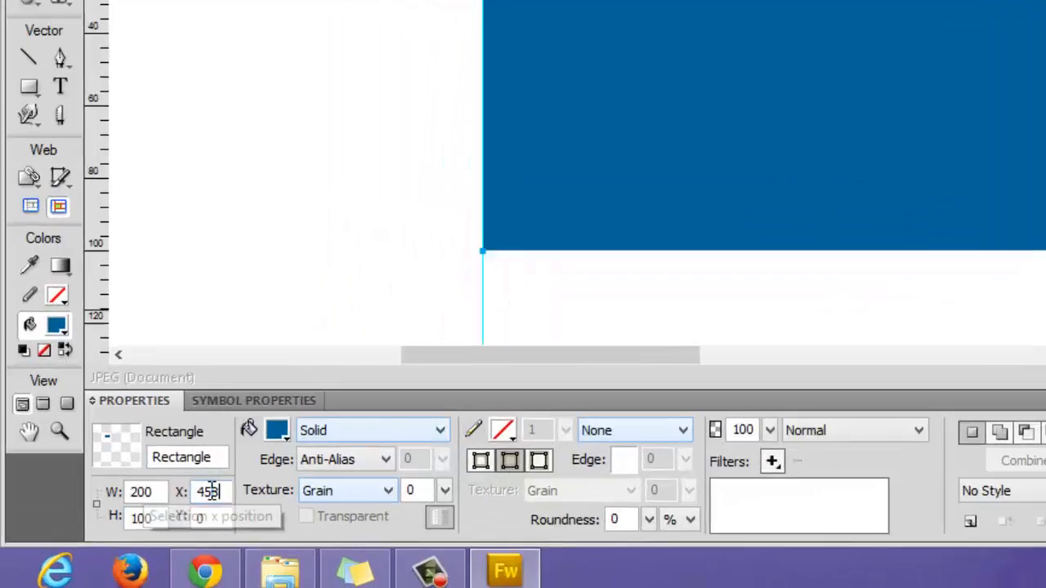
Step: Set the blue rectangle's X position to 500
{"action": "double_click", "coordinate": [124, 524]}
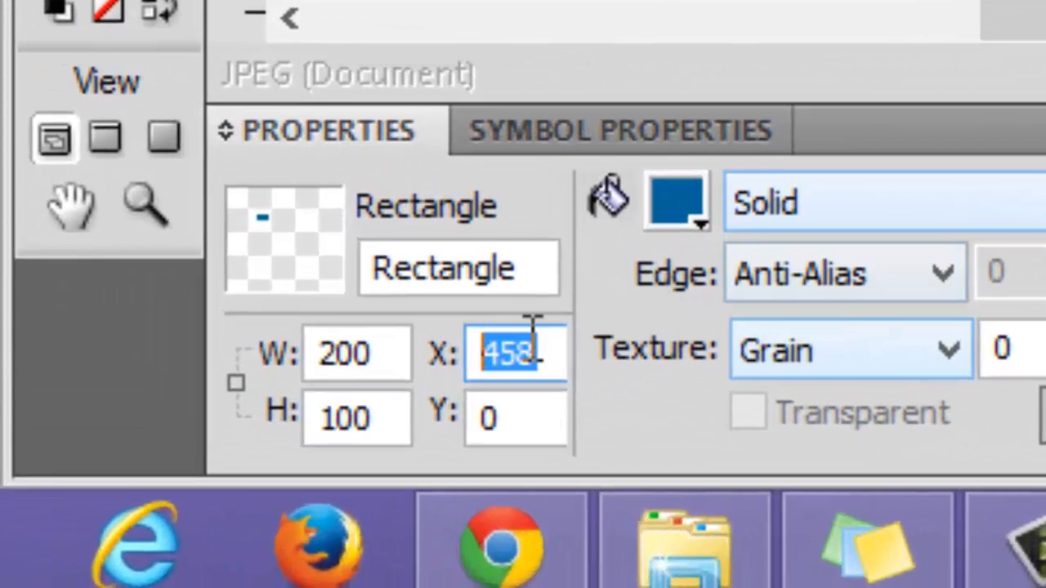
{"action": "double_click", "coordinate": [511, 417]}
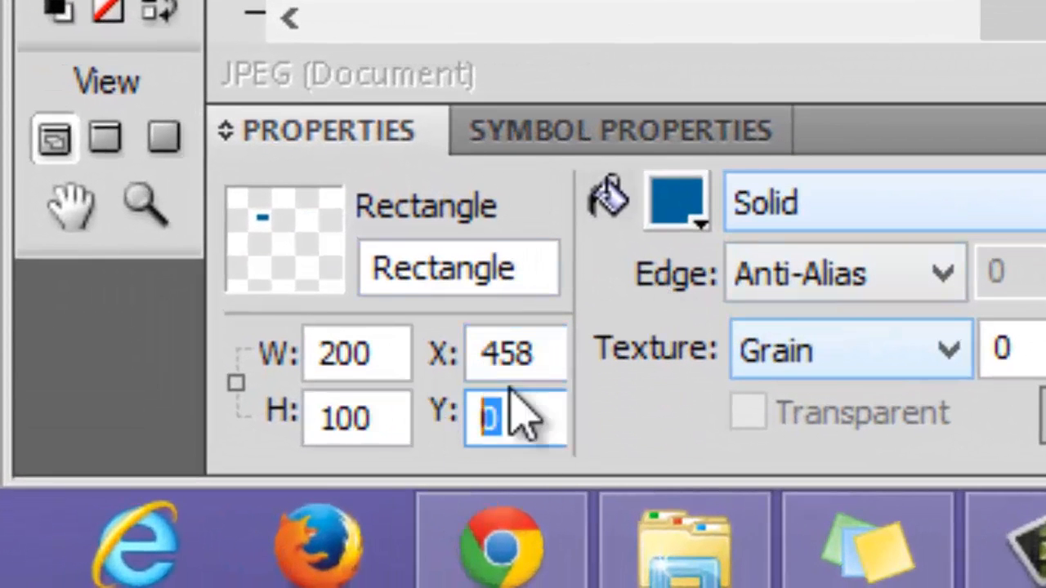
{"action": "double_click", "coordinate": [491, 348]}
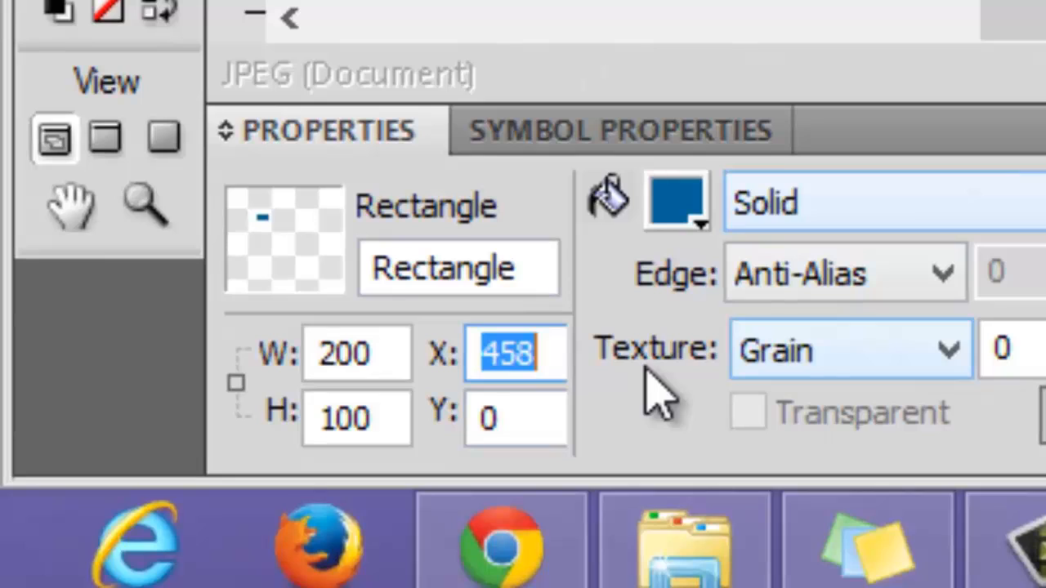
{"action": "type", "text": "500"}
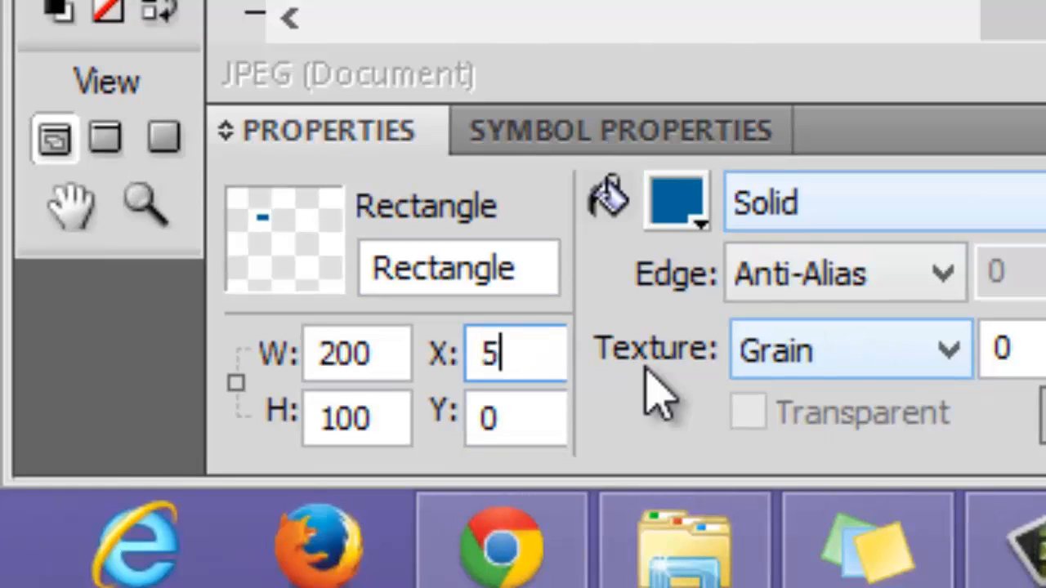
{"action": "key", "text": "Return"}
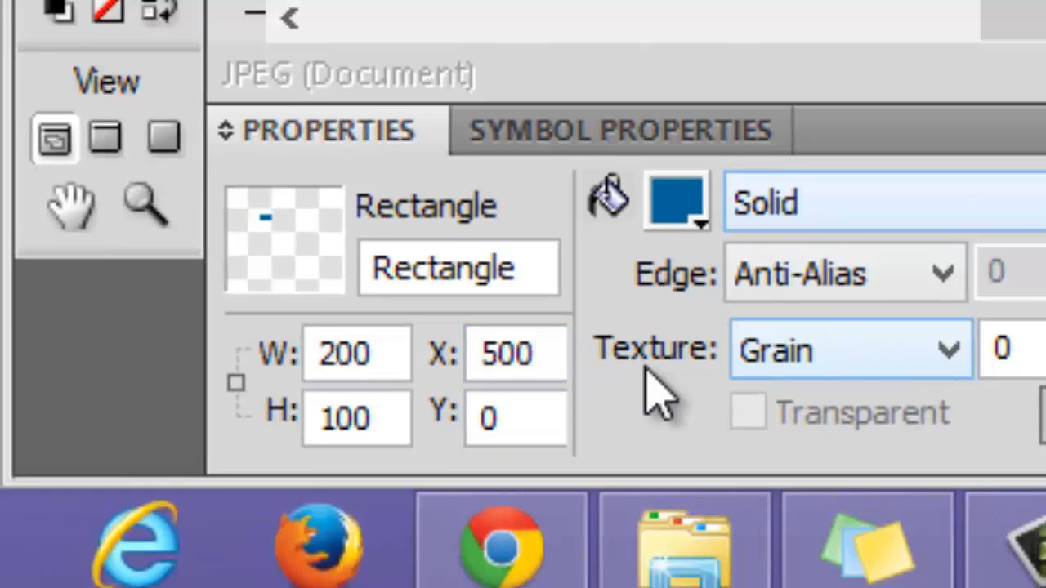
Step: Set the blue rectangle's X position to 100 and its Y position to 200
{"action": "double_click", "coordinate": [539, 355]}
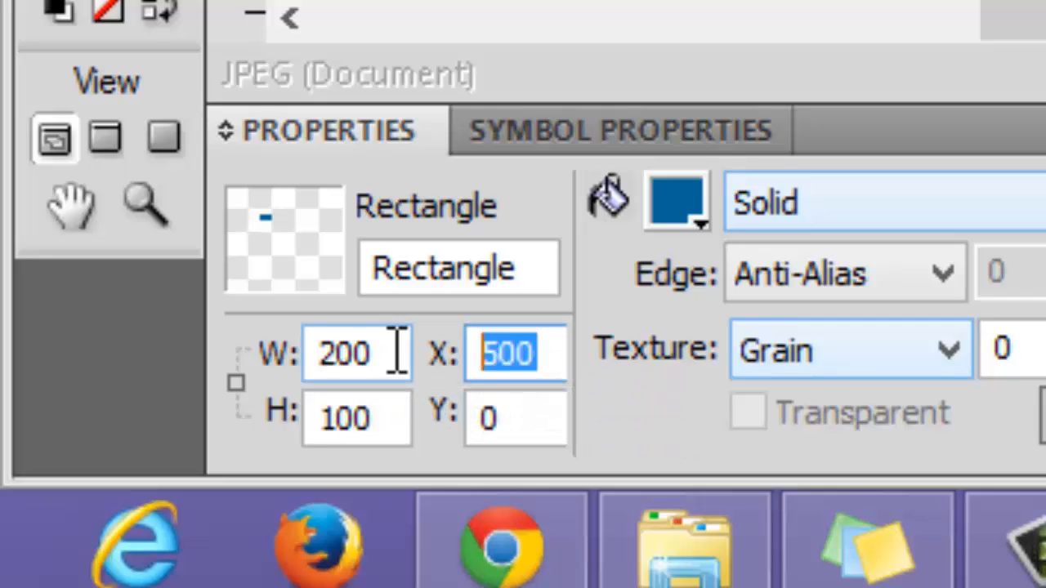
{"action": "type", "text": "100"}
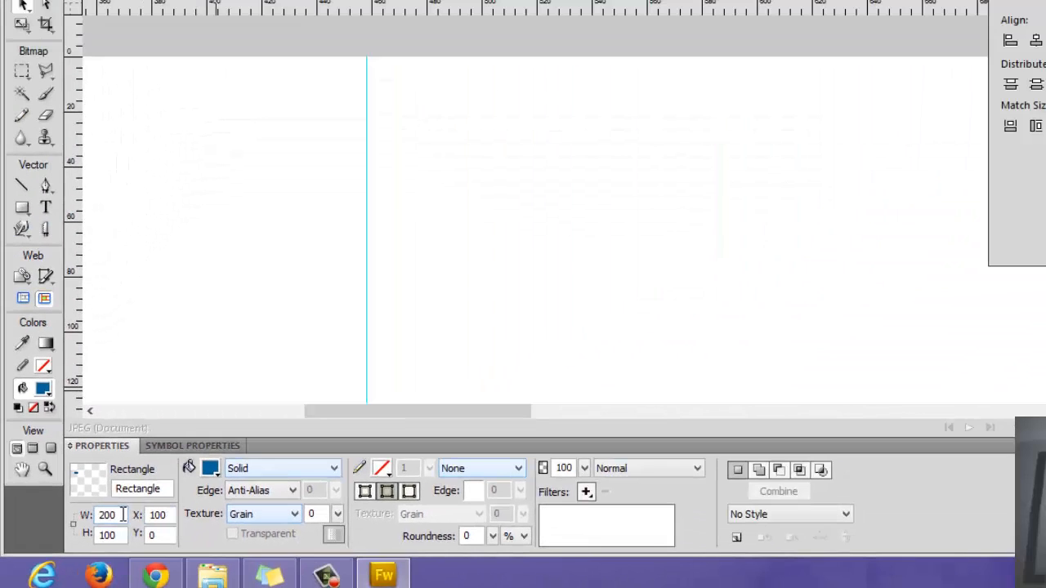
{"action": "scroll", "coordinate": [388, 322], "scroll_direction": "down", "scroll_amount": 5}
{"action": "scroll", "coordinate": [376, 96], "scroll_direction": "up", "scroll_amount": 3}
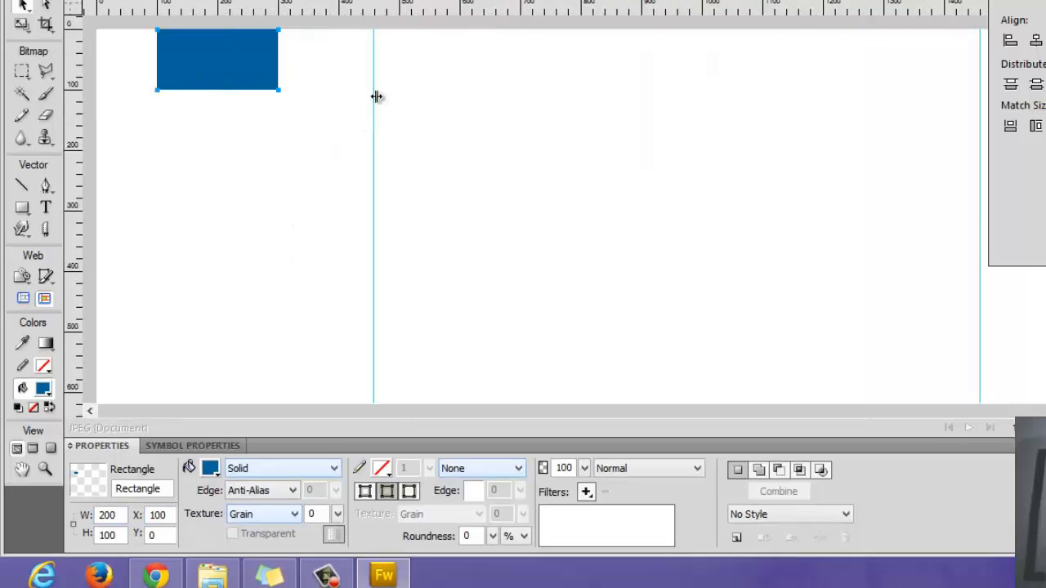
{"action": "double_click", "coordinate": [153, 534]}
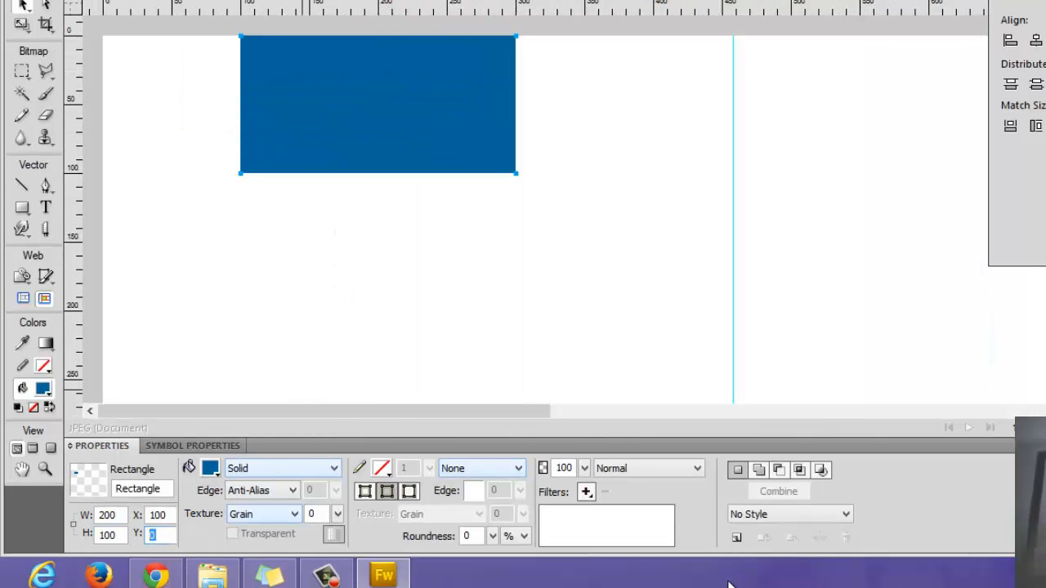
{"action": "type", "text": "200"}
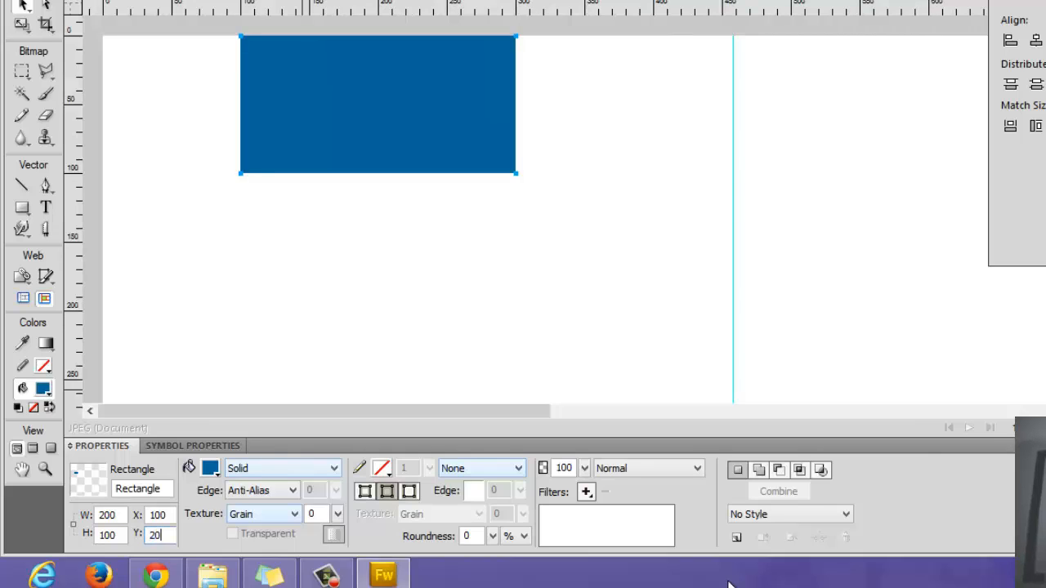
{"action": "key", "text": "Return"}
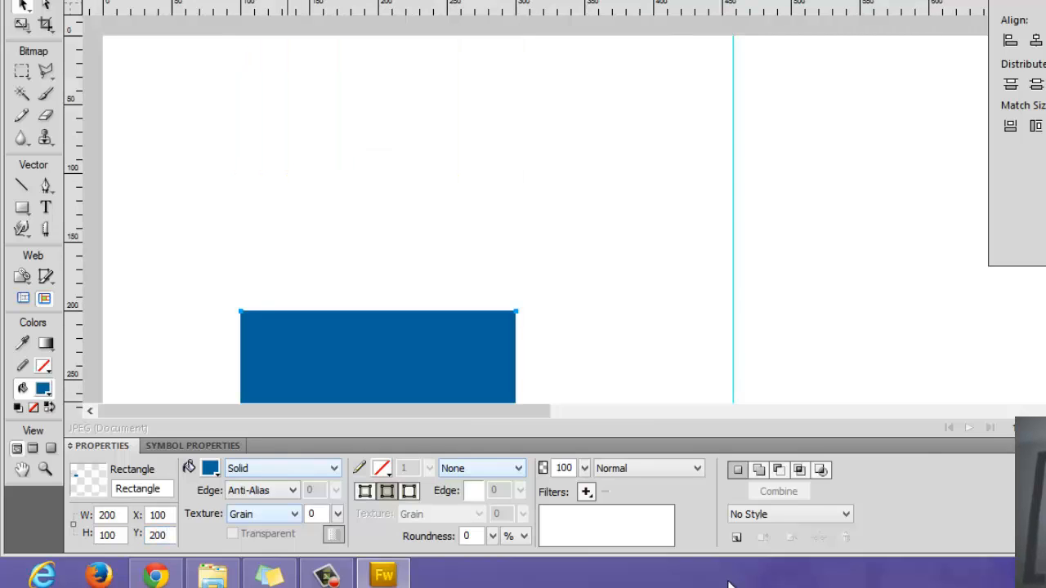
Step: Move the blue rectangle back against the left guide and the canvas's top edge, exactly at X 458 and Y 0
{"action": "left_click_drag", "start_coordinate": [369, 341], "coordinate": [854, 65]}
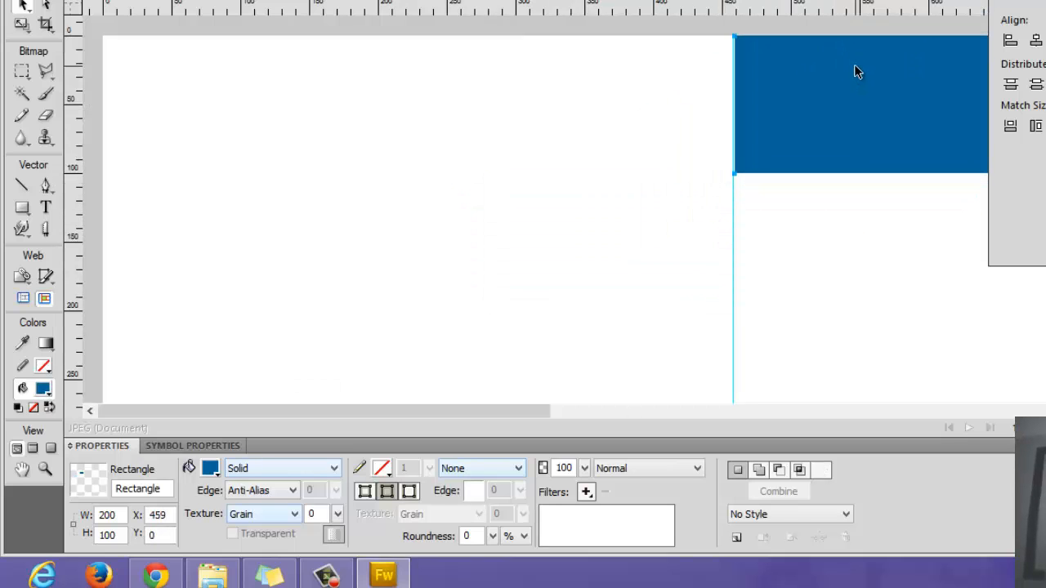
{"action": "key", "text": "ctrl+equal"}
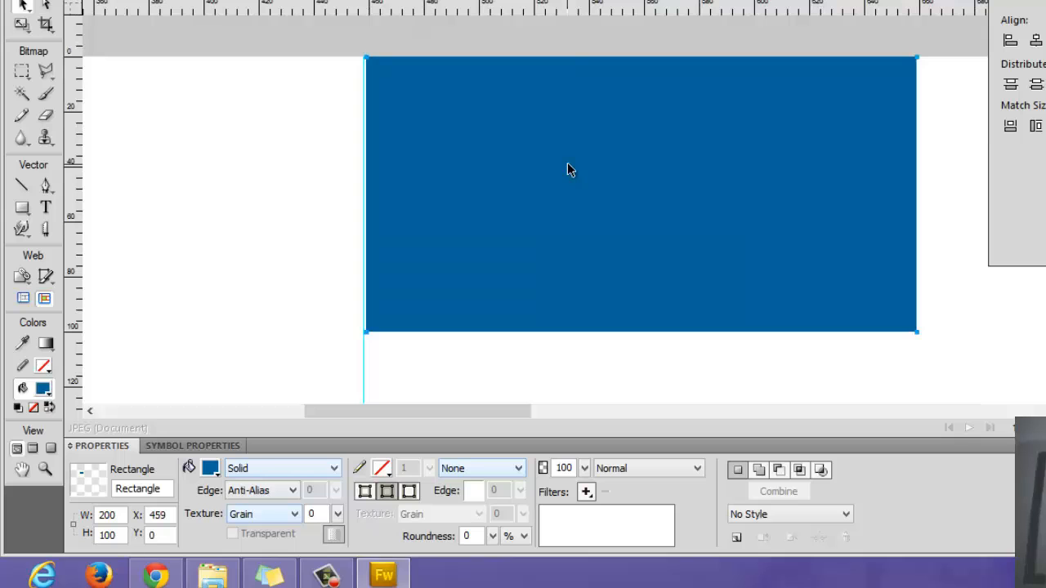
{"action": "left_click", "coordinate": [524, 356]}
{"action": "left_click", "coordinate": [528, 256]}
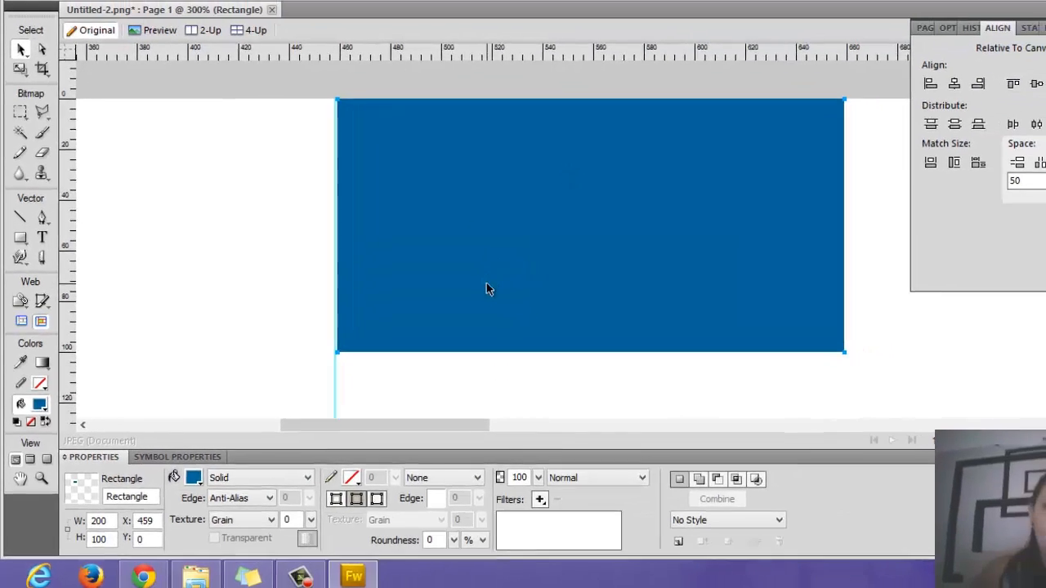
{"action": "key", "text": "Left"}
{"action": "key", "text": "Left"}
{"action": "key", "text": "Right"}
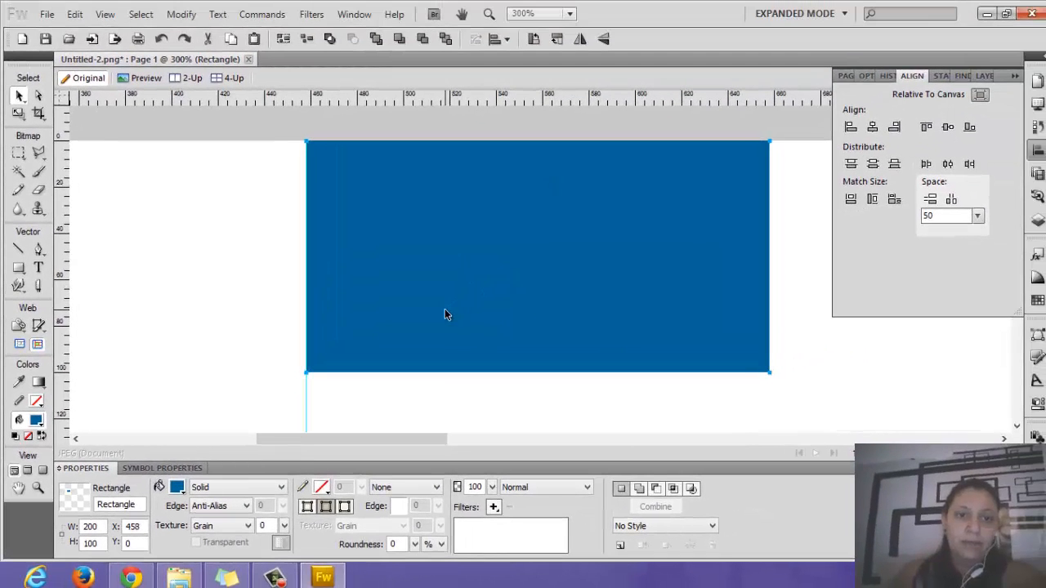
Step: Collapse the Align panel and draw a header rectangle about 1459 × 176 pixels from the left guide along the canvas's top edge
{"action": "left_click", "coordinate": [1014, 75]}
{"action": "left_click", "coordinate": [898, 254]}
{"action": "key", "text": "ctrl+minus"}
{"action": "key", "text": "ctrl+minus"}
{"action": "key", "text": "ctrl+minus"}
{"action": "key", "text": "ctrl+minus"}
{"action": "key", "text": "ctrl+minus"}
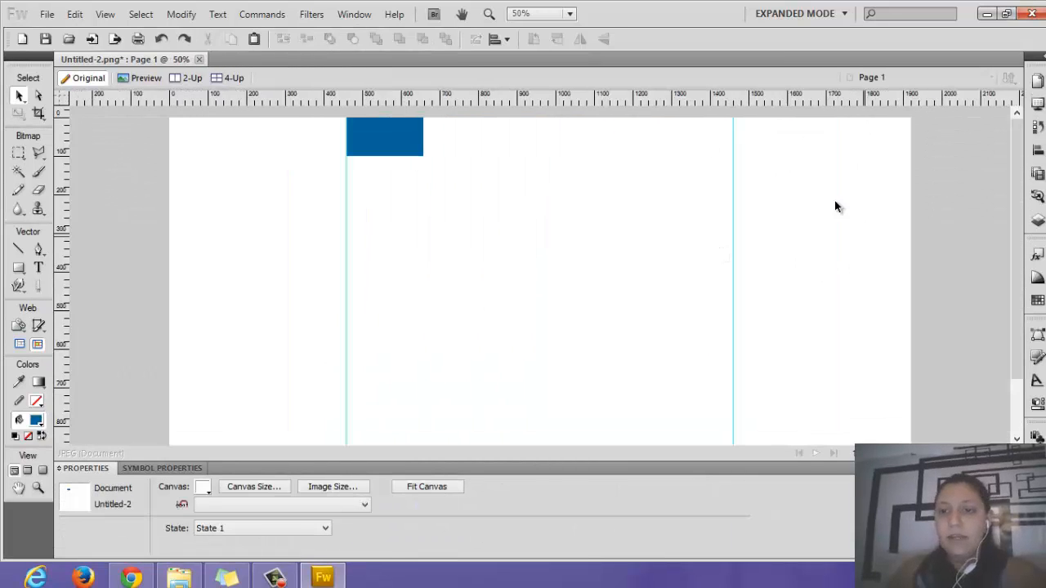
{"action": "key", "text": "ctrl+equal"}
{"action": "scroll", "coordinate": [627, 150], "scroll_direction": "up", "scroll_amount": 3}
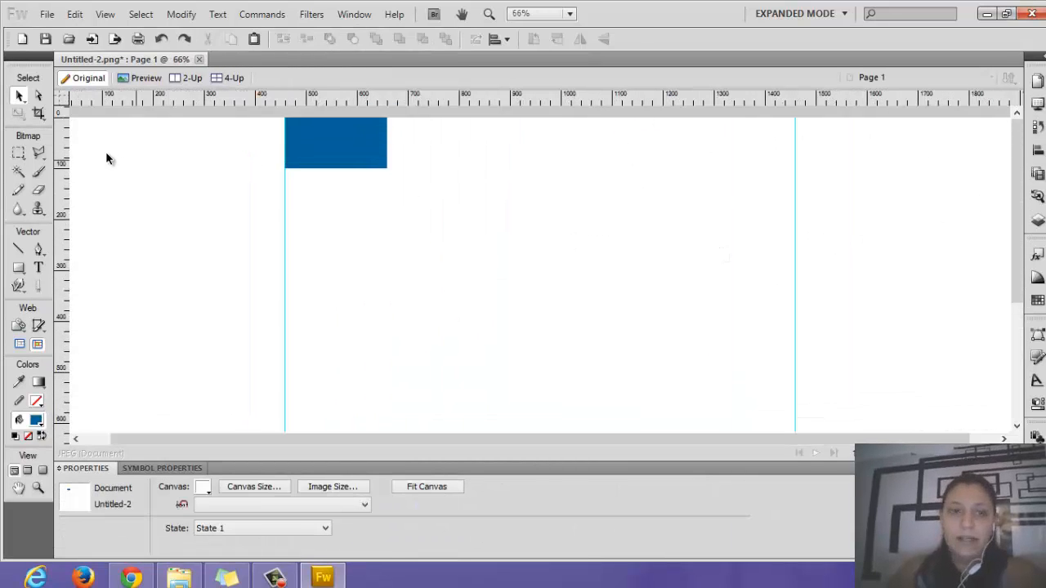
{"action": "left_click", "coordinate": [19, 268]}
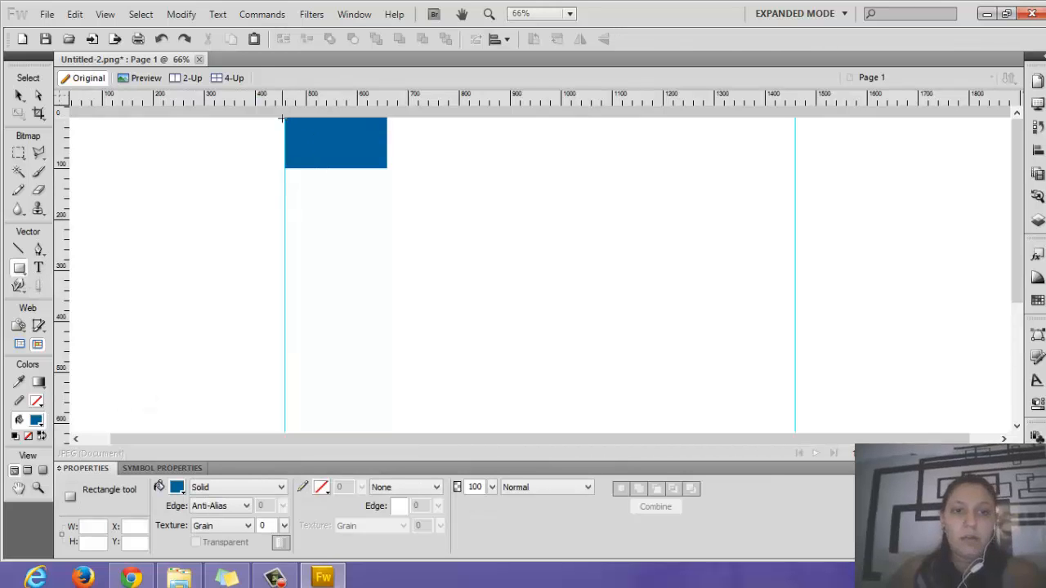
{"action": "left_click_drag", "start_coordinate": [281, 119], "coordinate": [999, 208]}
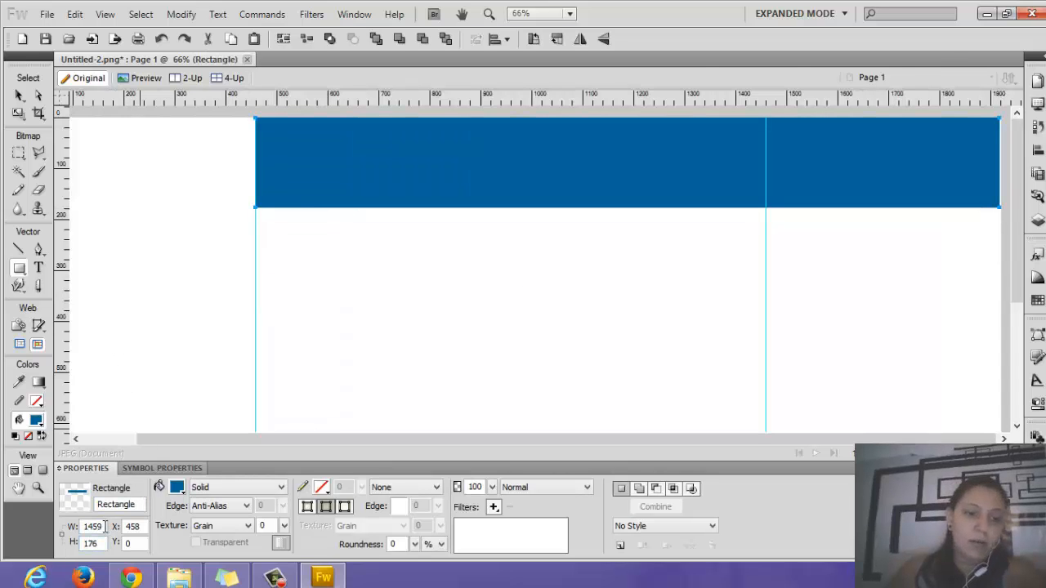
Step: Set the header rectangle's width to 1920, its height to 200 and its X position to 0
{"action": "left_click_drag", "start_coordinate": [104, 527], "coordinate": [43, 519]}
{"action": "type", "text": "1920"}
{"action": "key", "text": "Tab"}
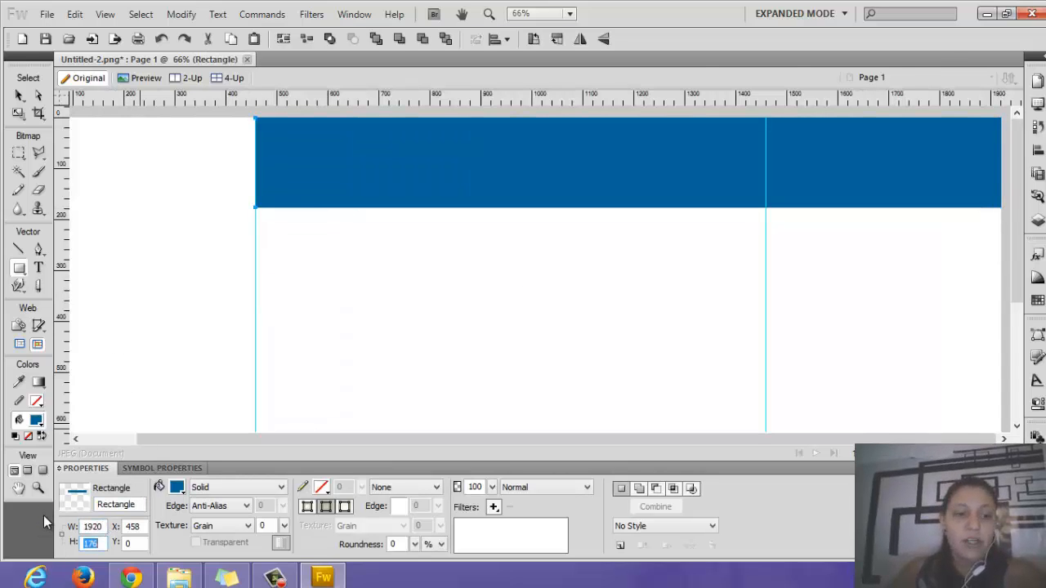
{"action": "type", "text": "200"}
{"action": "key", "text": "Tab"}
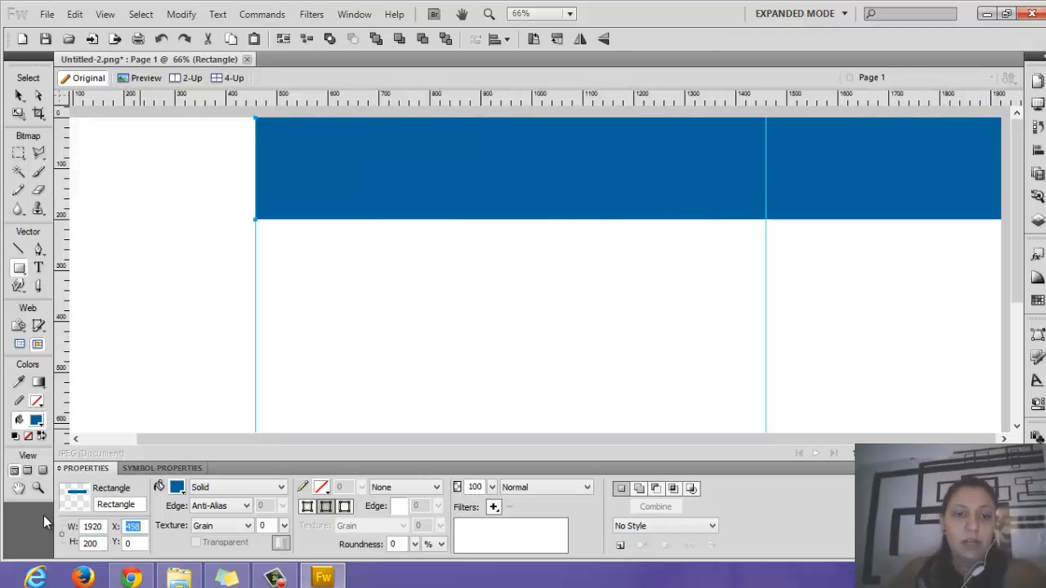
{"action": "type", "text": "0"}
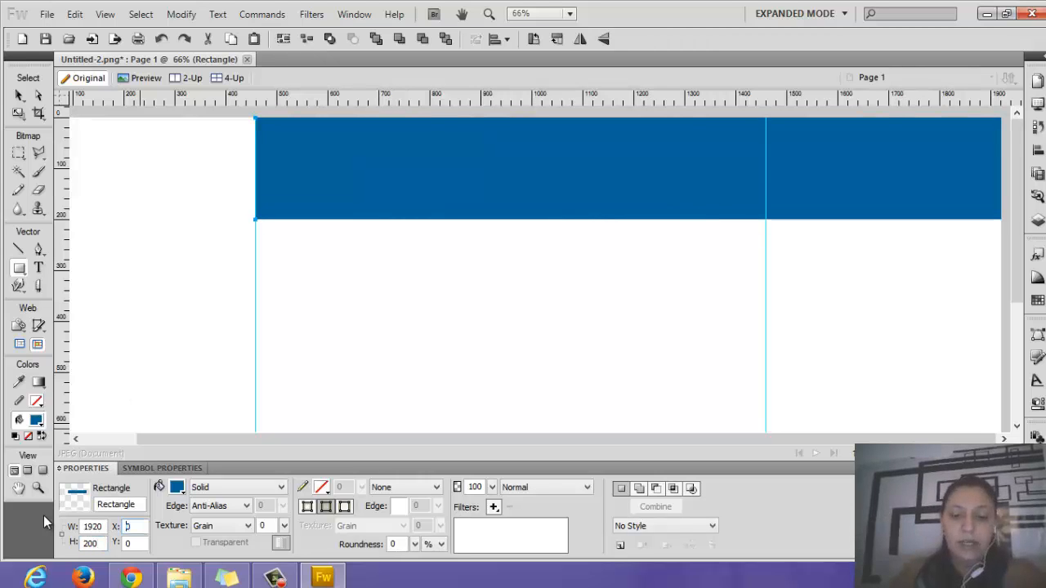
{"action": "key", "text": "Return"}
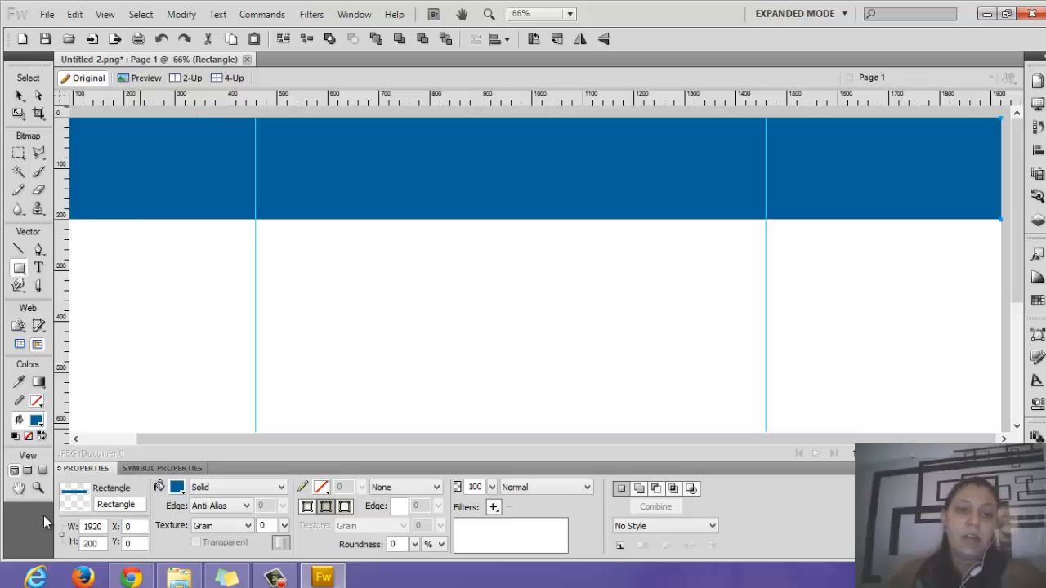
Step: Try light gray #CCCCCC as the header rectangle's fill, and settle on solid dark gray
{"action": "key", "text": "v"}
{"action": "key", "text": "u"}
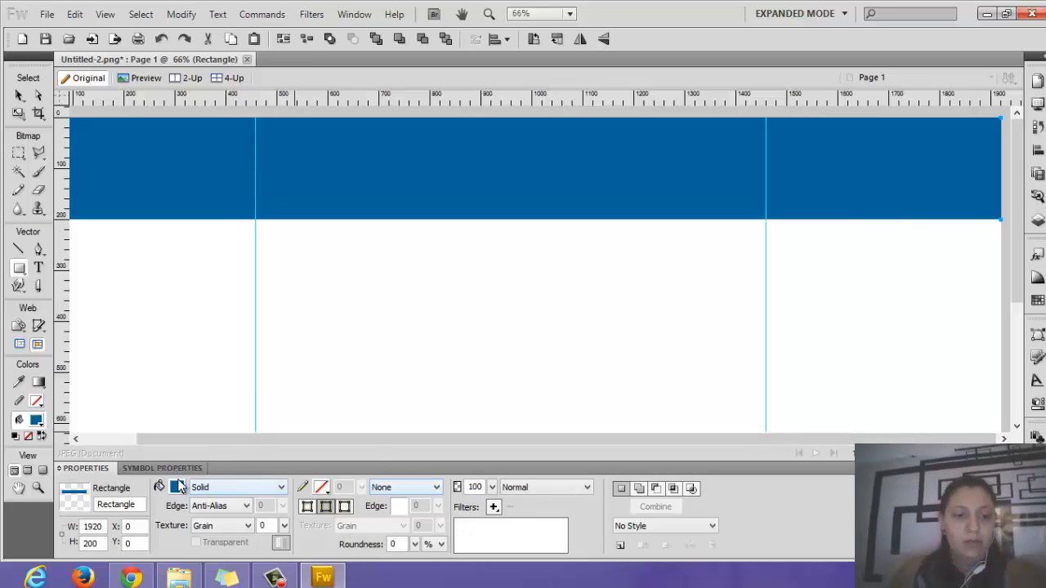
{"action": "left_click", "coordinate": [178, 488]}
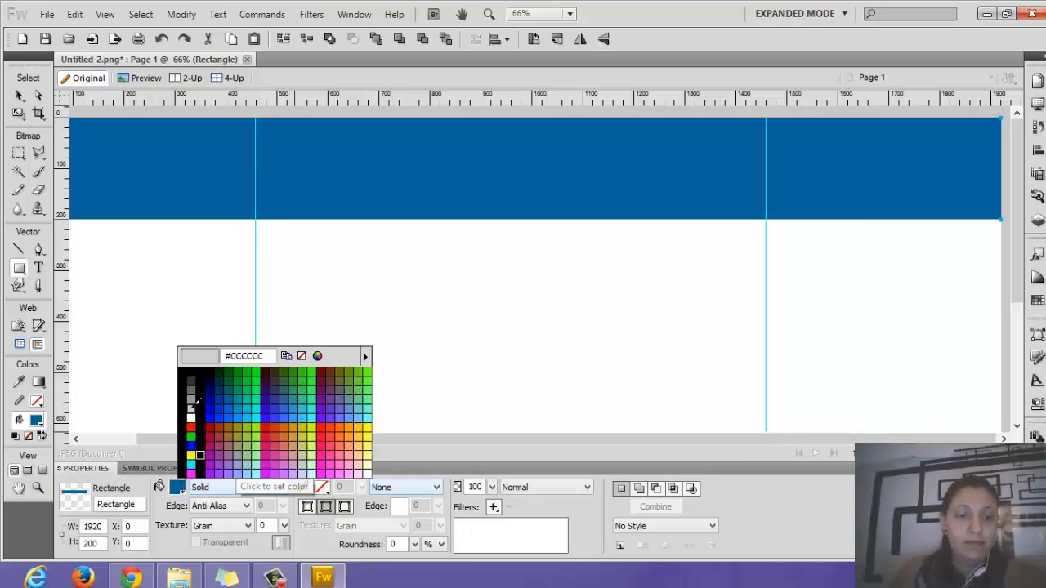
{"action": "left_click", "coordinate": [191, 407]}
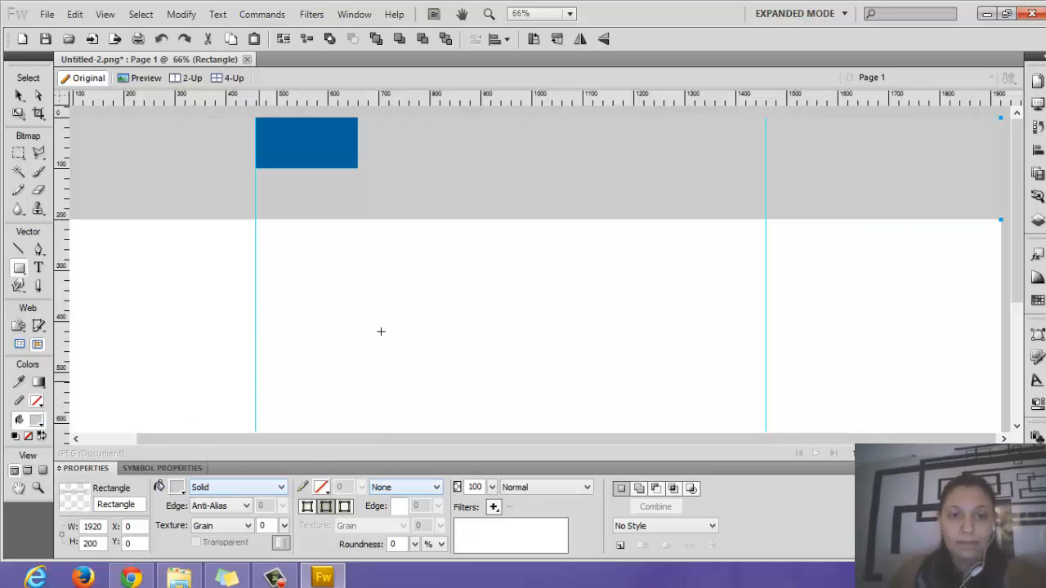
{"action": "left_click", "coordinate": [177, 488]}
{"action": "left_click", "coordinate": [198, 380]}
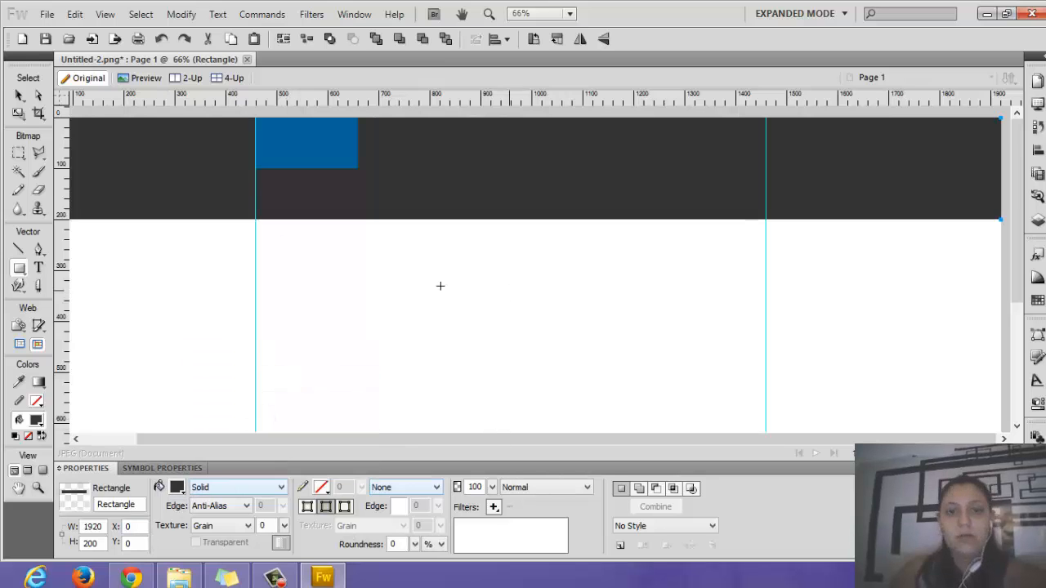
Step: Select the 200 × 100 blue rectangle and nudge it down in 10-pixel increments to Y 30
{"action": "left_click", "coordinate": [20, 96]}
{"action": "left_click", "coordinate": [304, 167]}
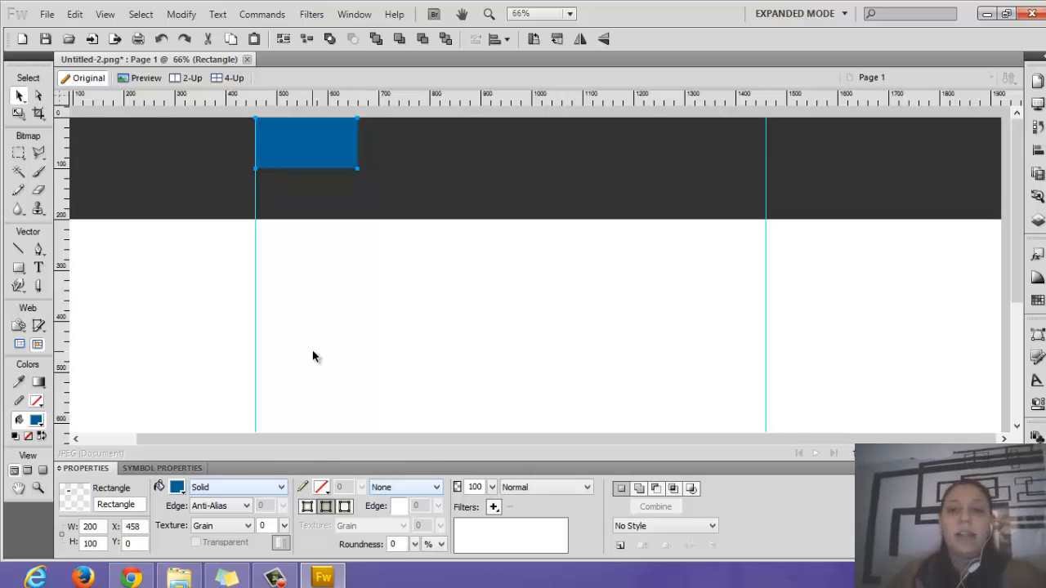
{"action": "scroll", "coordinate": [294, 194], "scroll_direction": "up", "scroll_amount": 2}
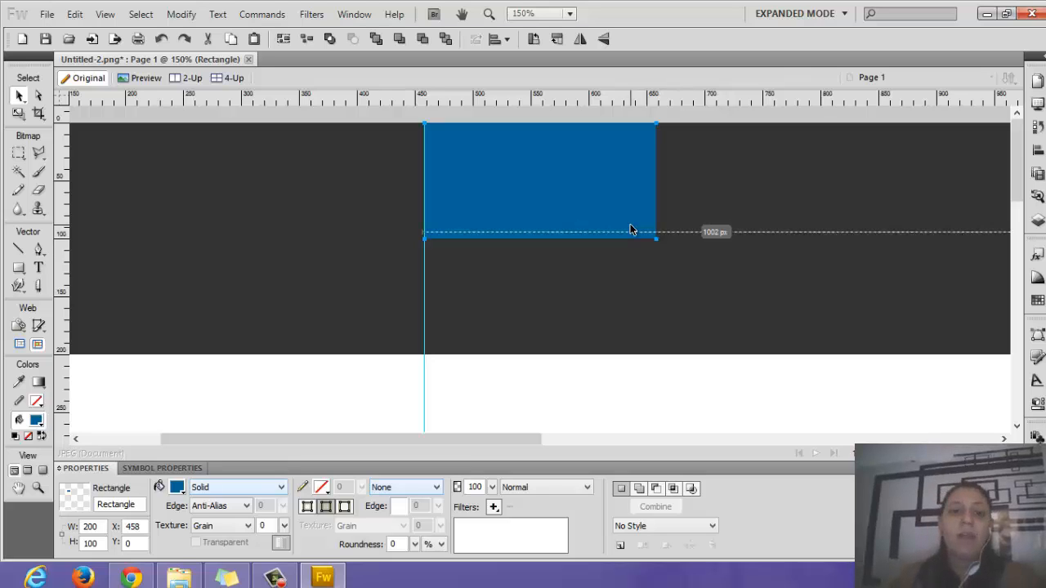
{"action": "key", "text": "shift+Down"}
{"action": "key", "text": "shift+Down"}
{"action": "key", "text": "shift+Down"}
{"action": "key", "text": "shift+Up"}
{"action": "key", "text": "shift+Up"}
{"action": "key", "text": "shift+Up"}
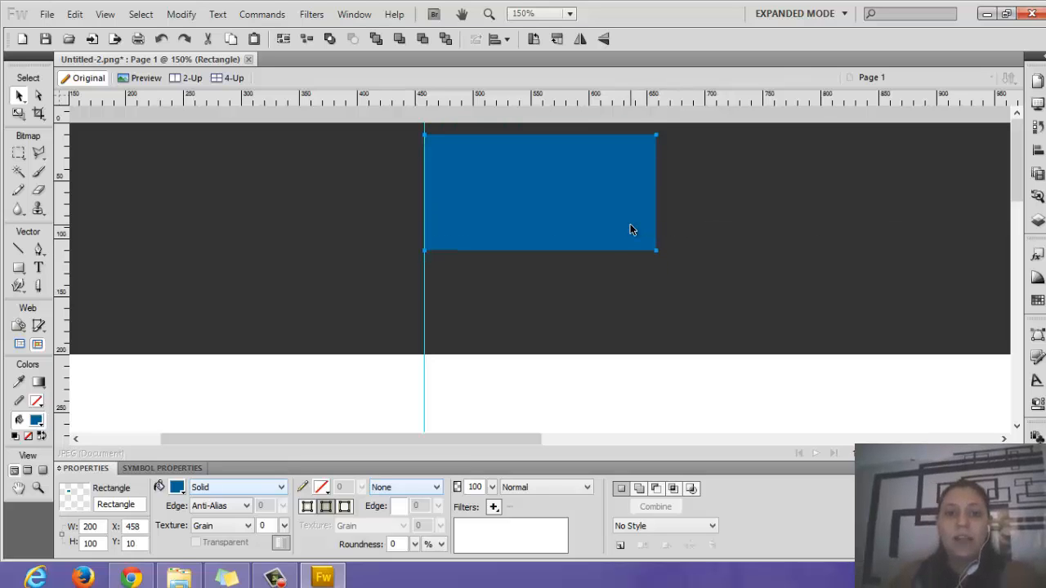
{"action": "key", "text": "shift+Up"}
{"action": "key", "text": "shift+Down"}
{"action": "key", "text": "shift+Down"}
{"action": "key", "text": "shift+Down"}
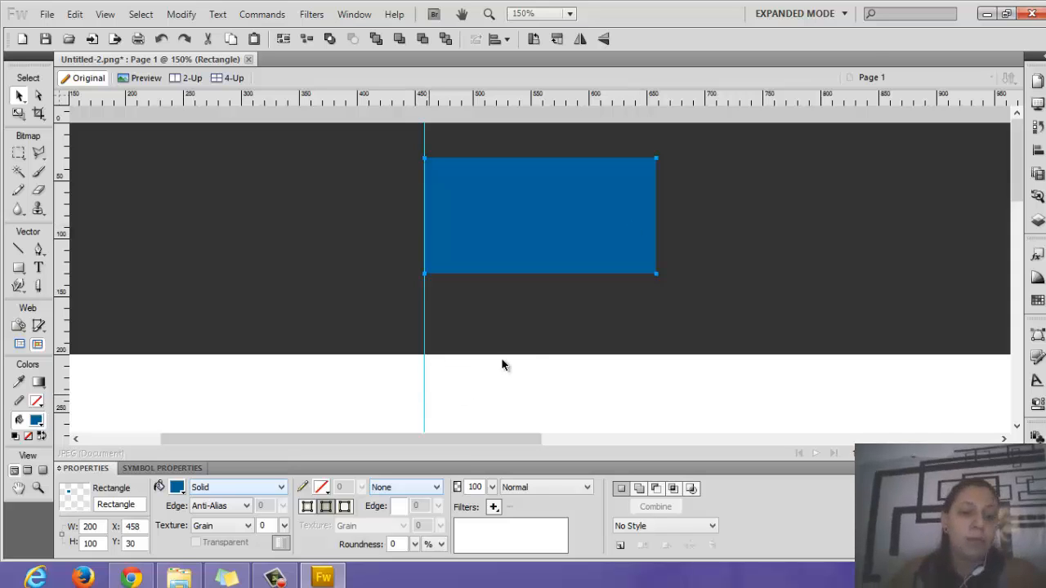
Step: Draw a small blue rectangle about 129 × 32 pixels in the header's lower part, between the two guides
{"action": "key", "text": "ctrl+minus"}
{"action": "key", "text": "ctrl+minus"}
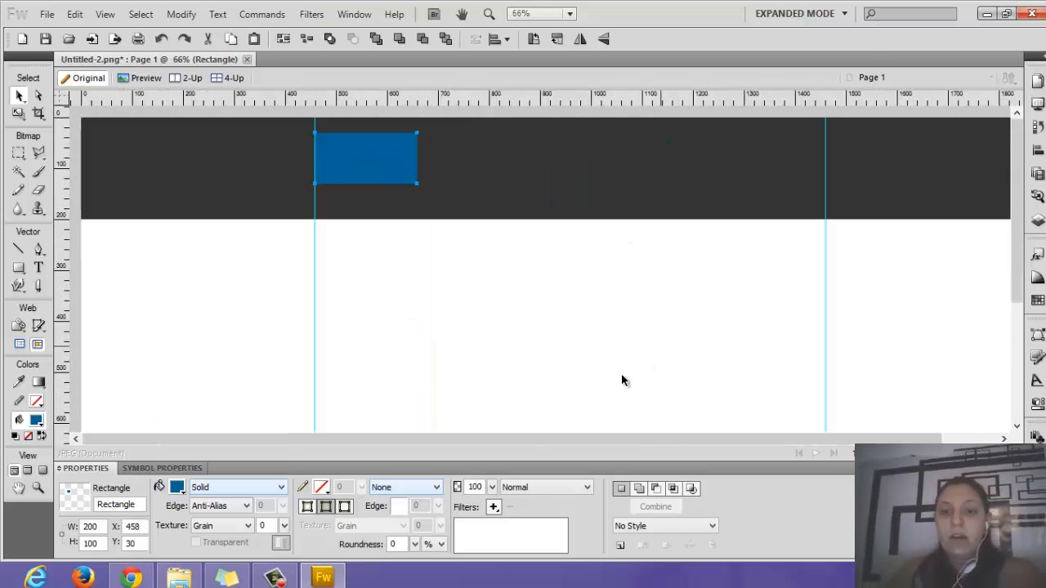
{"action": "left_click_drag", "start_coordinate": [561, 440], "coordinate": [666, 422]}
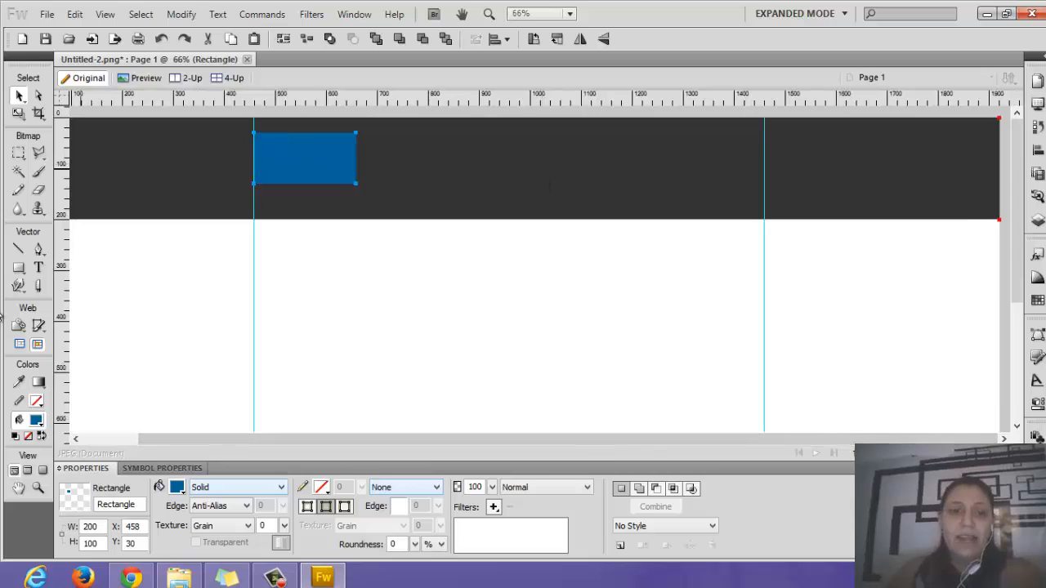
{"action": "left_click", "coordinate": [19, 268]}
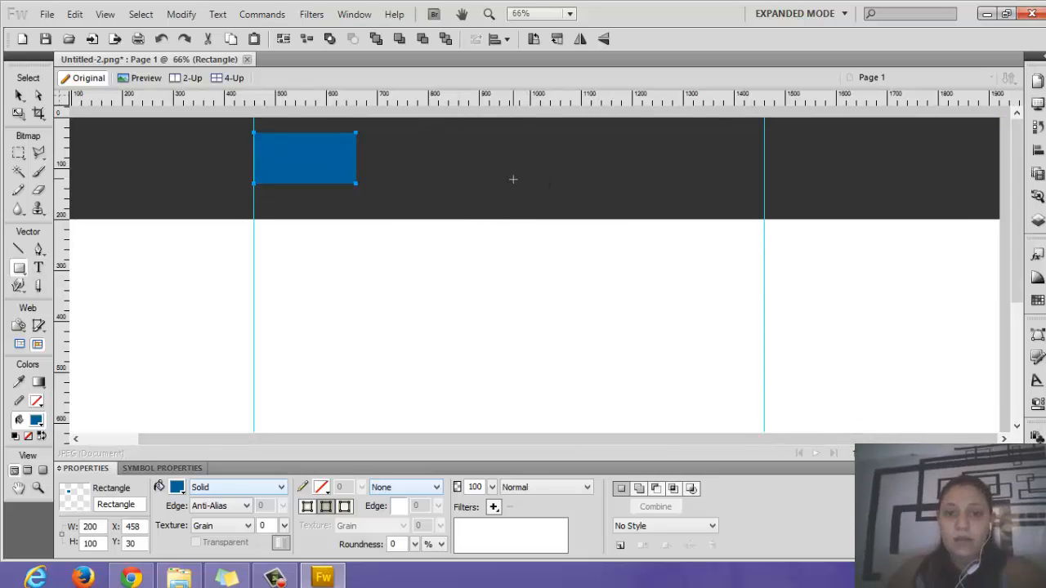
{"action": "mouse_move", "coordinate": [495, 183]}
{"action": "left_mouse_down"}
{"action": "mouse_move", "coordinate": [518, 199]}
{"action": "mouse_move", "coordinate": [562, 201]}
{"action": "left_mouse_up"}
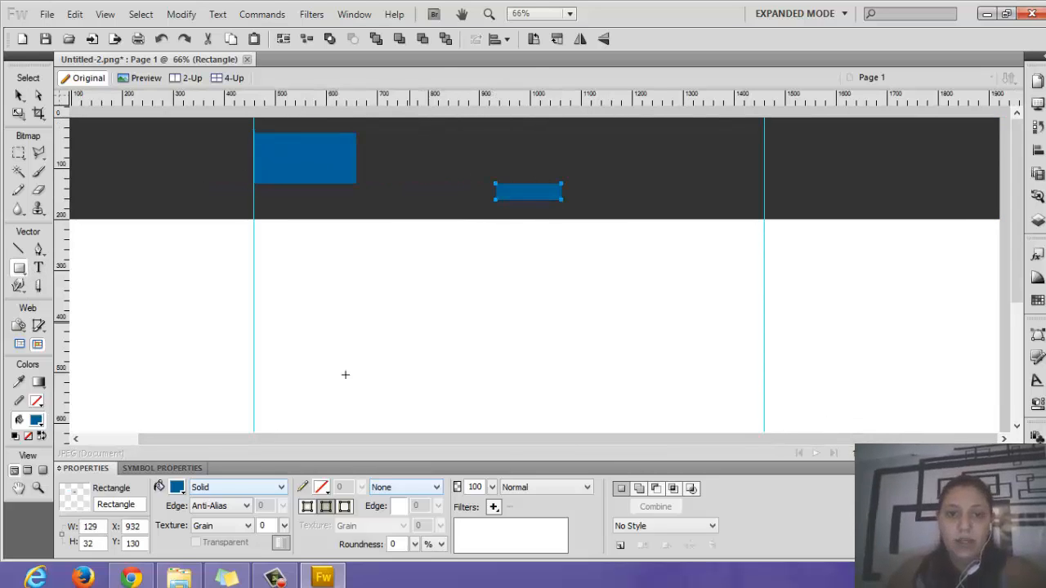
Step: Set the small rectangle's width to 125 and its height to 40 pixels
{"action": "left_click", "coordinate": [92, 526]}
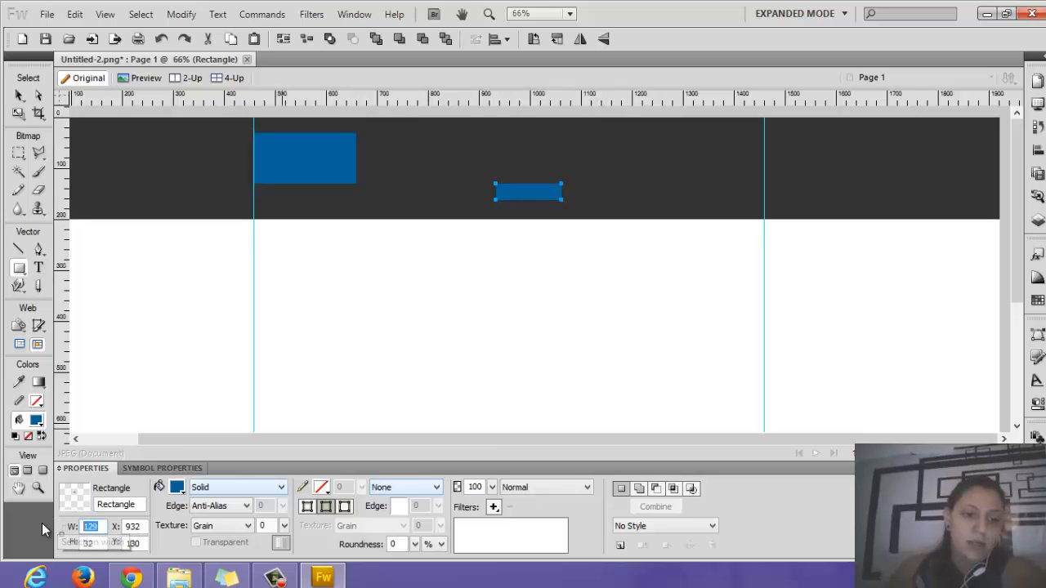
{"action": "type", "text": "125"}
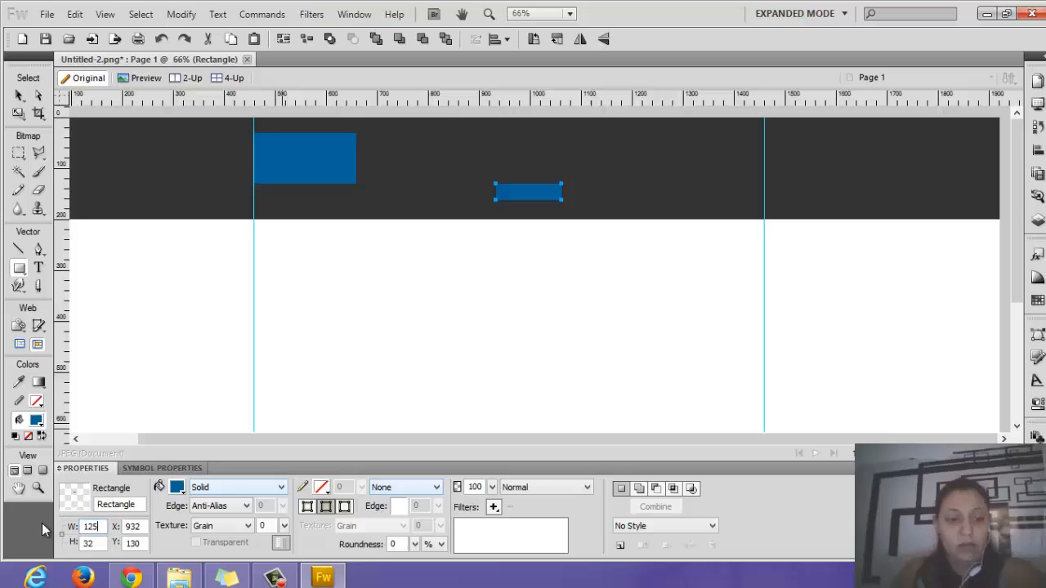
{"action": "key", "text": "Tab"}
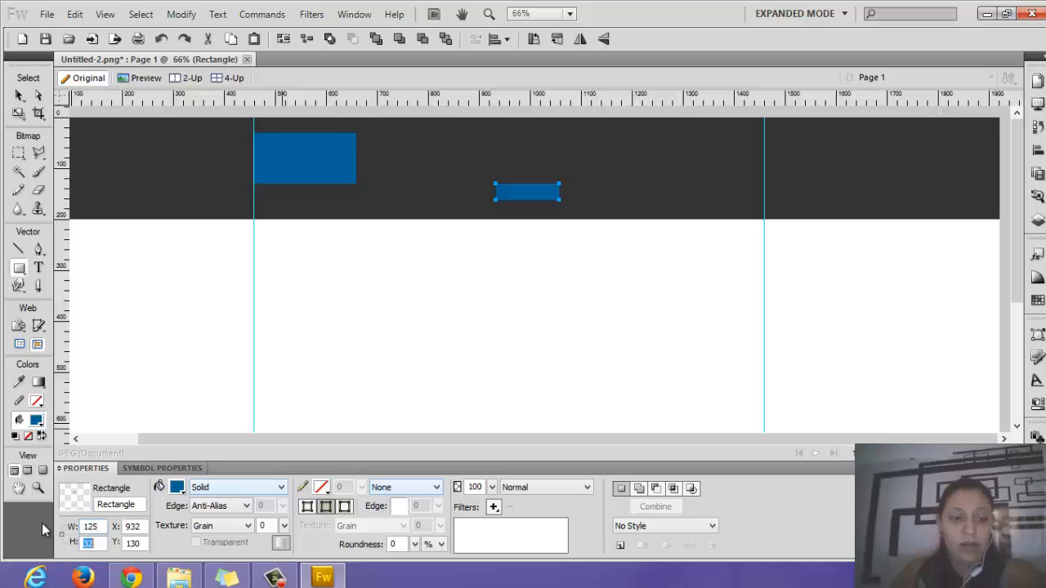
{"action": "type", "text": "40"}
{"action": "key", "text": "Return"}
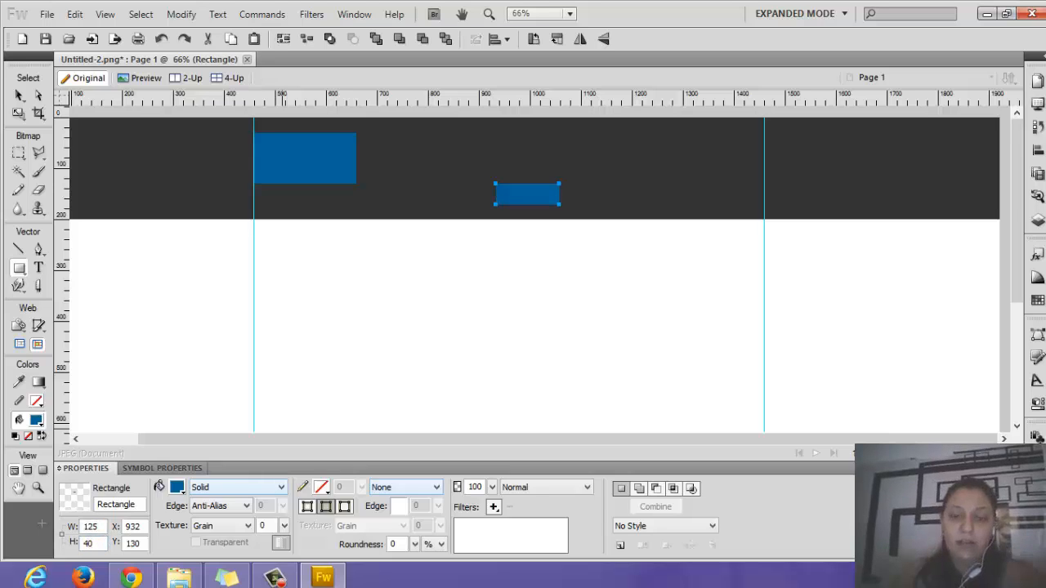
Step: Nudge the 125 × 40 rectangle down to the dark header's bottom edge, at Y 159
{"action": "key", "text": "shift+Down"}
{"action": "key", "text": "shift+Down"}
{"action": "key", "text": "shift+Down"}
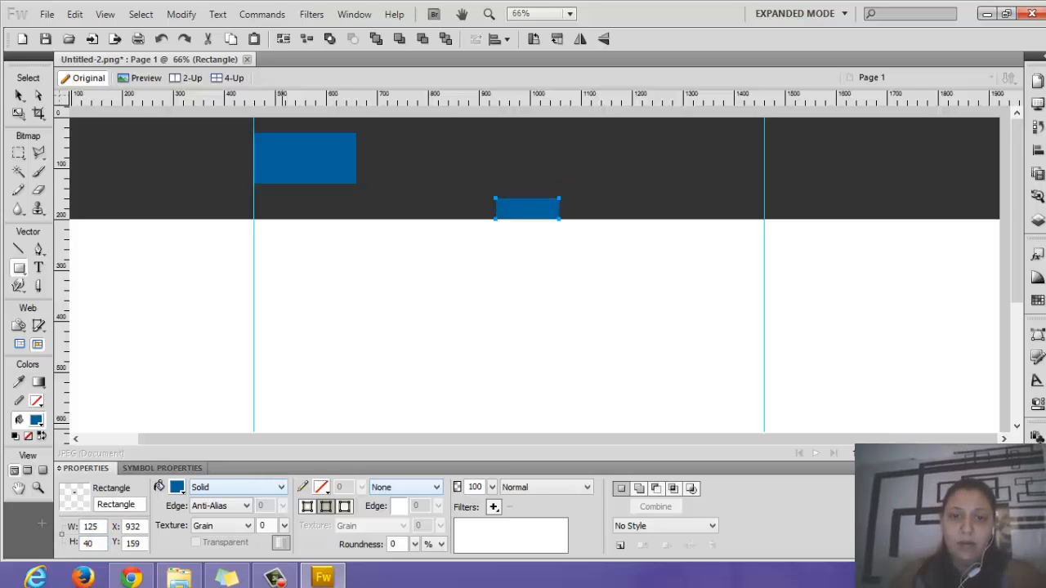
Step: Select the full-width dark header rectangle and lock it in the layer stack
{"action": "key", "text": "v"}
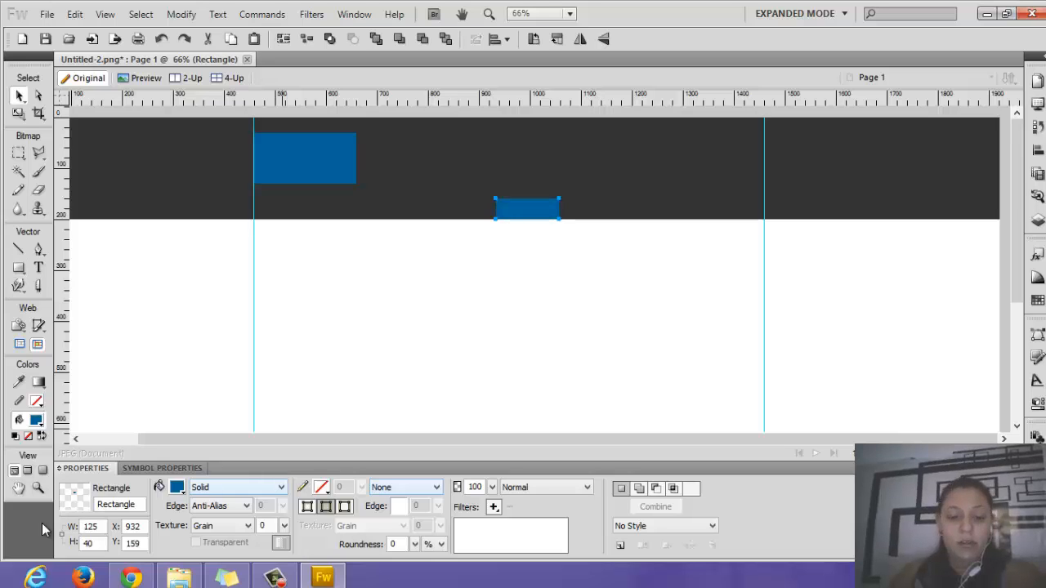
{"action": "key", "text": "u"}
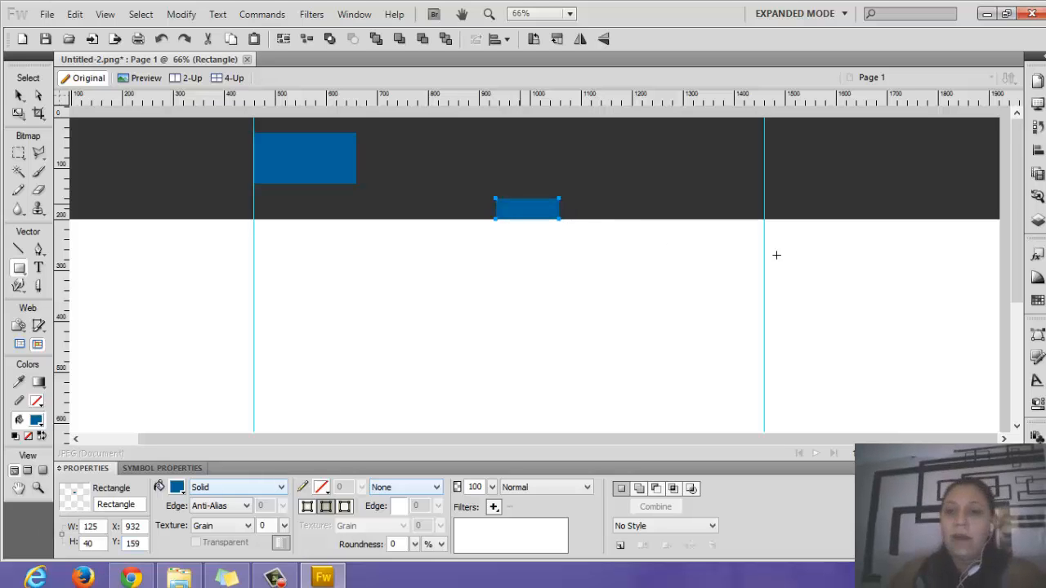
{"action": "left_click", "coordinate": [18, 95]}
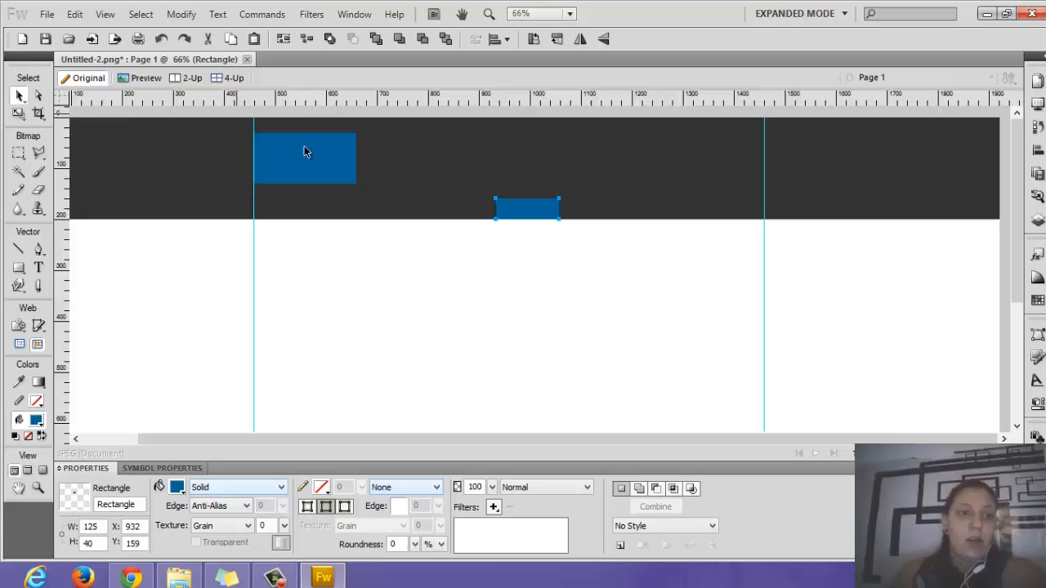
{"action": "left_click", "coordinate": [826, 152]}
{"action": "left_click", "coordinate": [1034, 219]}
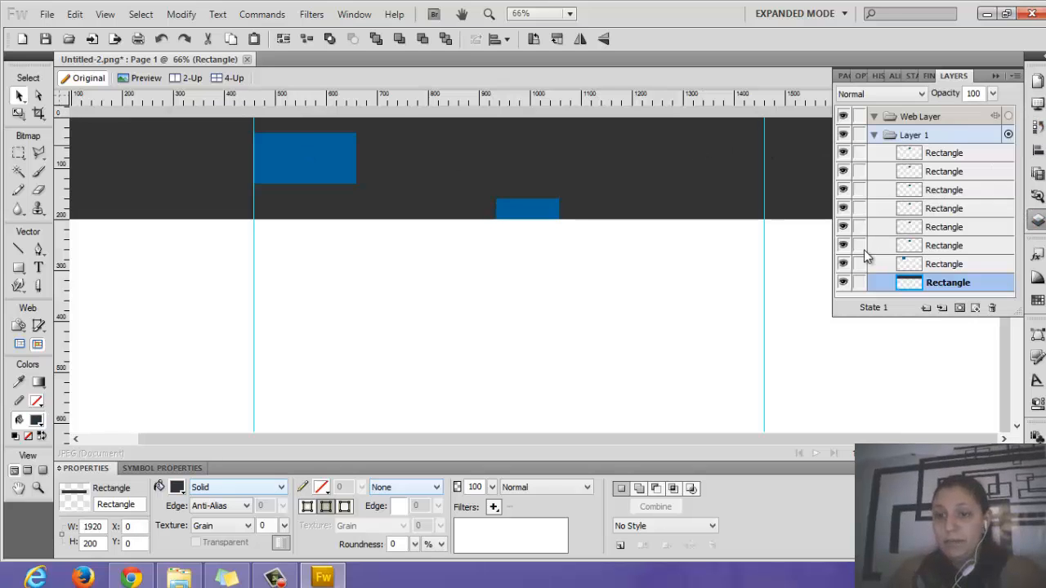
{"action": "left_click", "coordinate": [860, 283]}
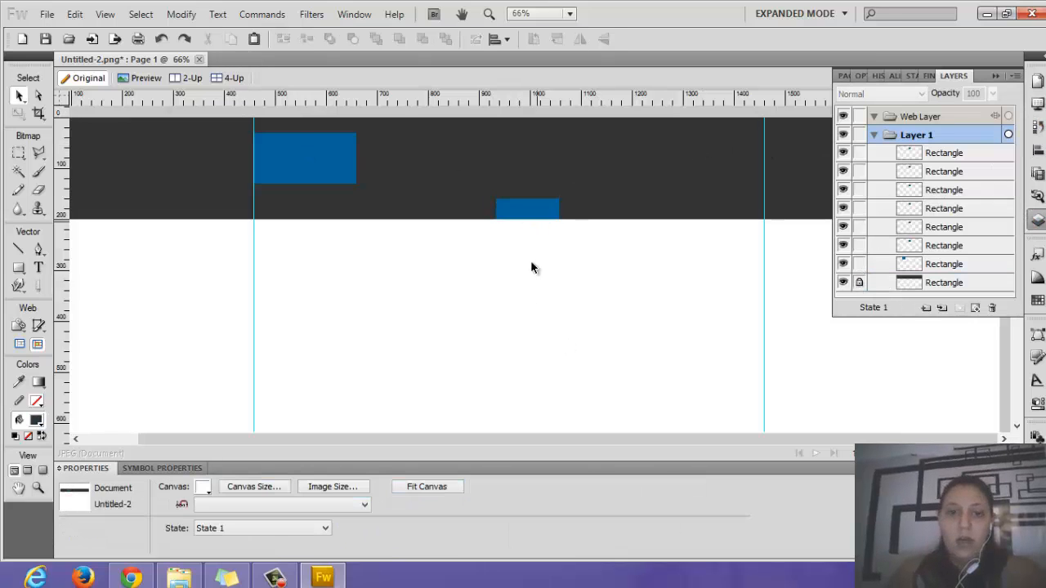
Step: Space the six stacked 125 × 40 button rectangles 20 pixels apart horizontally and move the row to start at the left guide
{"action": "key", "text": "ctrl+a"}
{"action": "left_click", "coordinate": [1034, 150]}
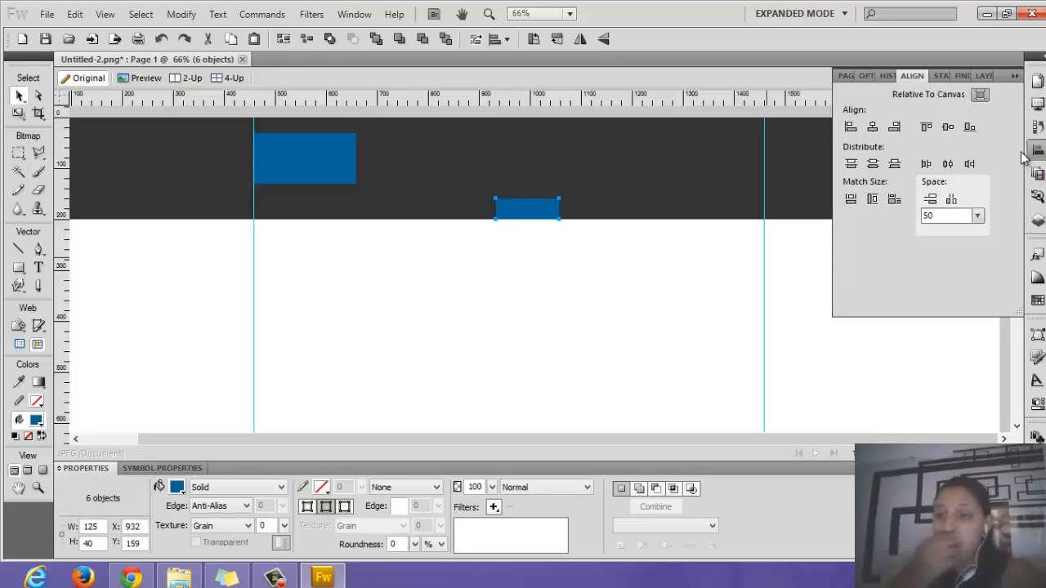
{"action": "double_click", "coordinate": [948, 216]}
{"action": "type", "text": "20"}
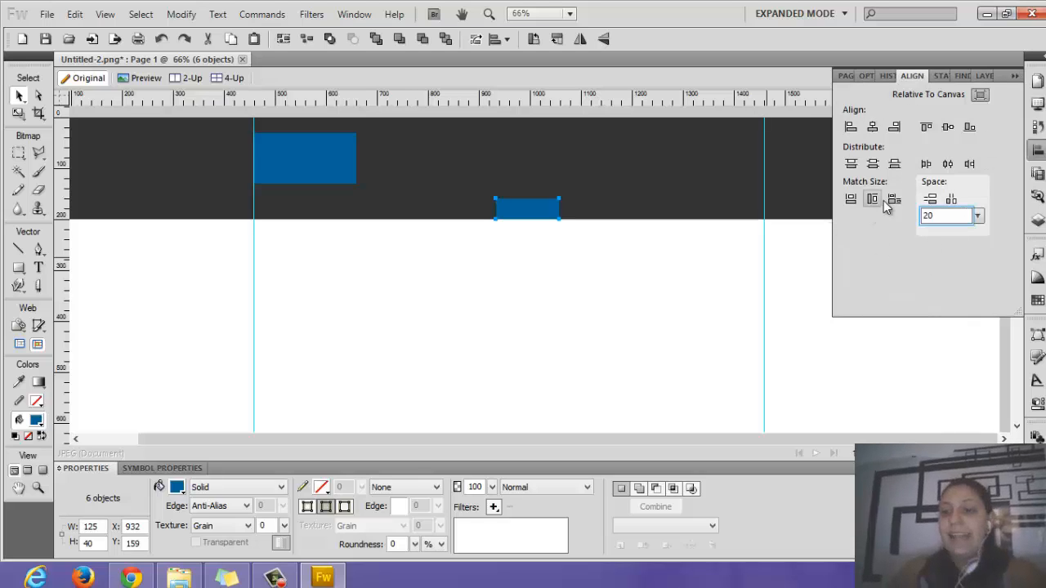
{"action": "left_click", "coordinate": [951, 200]}
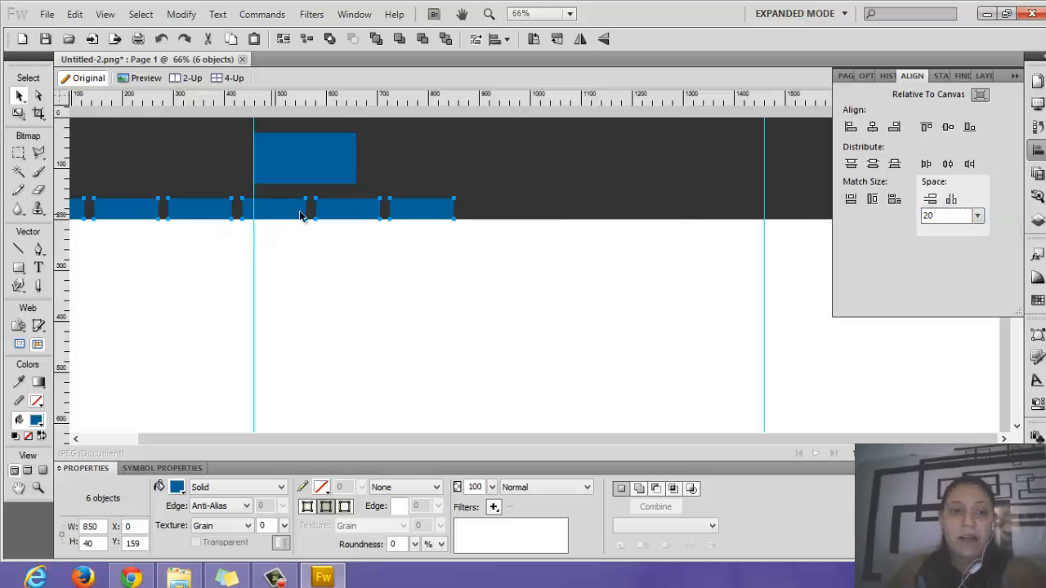
{"action": "left_click_drag", "start_coordinate": [304, 214], "coordinate": [509, 215]}
{"action": "left_click", "coordinate": [513, 274]}
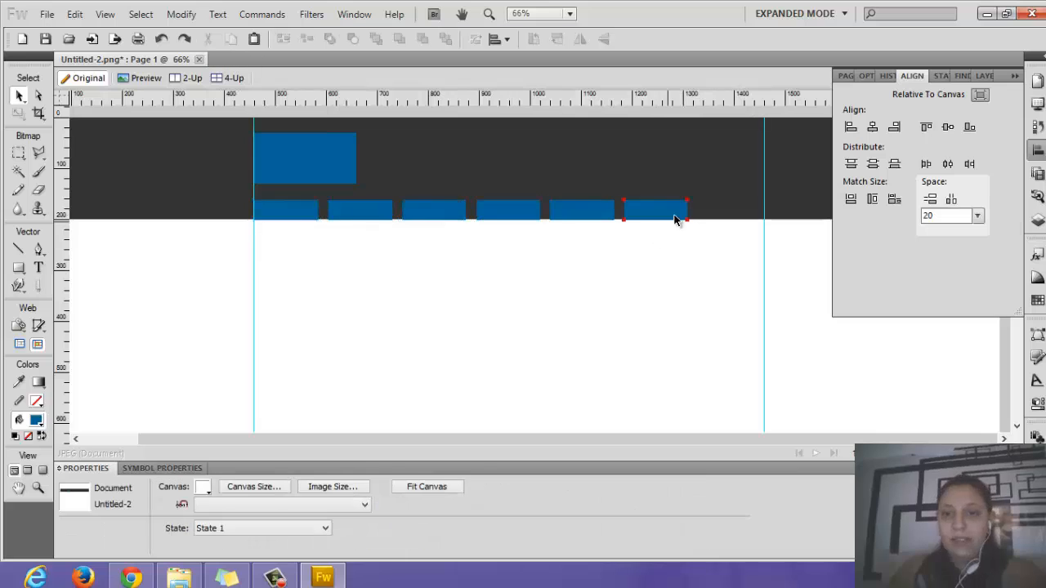
Step: Clone the last button rectangle and nudge the copy right to the right guide, at X 1335
{"action": "left_click", "coordinate": [675, 219]}
{"action": "key", "text": "ctrl+shift+d"}
{"action": "key", "text": "shift+Right"}
{"action": "key", "text": "shift+Right"}
{"action": "key", "text": "shift+Right"}
{"action": "key", "text": "shift+Right"}
{"action": "key", "text": "shift+Right"}
{"action": "key", "text": "shift+Right"}
{"action": "key", "text": "shift+Right"}
{"action": "key", "text": "shift+Right"}
{"action": "key", "text": "shift+Right"}
{"action": "key", "text": "shift+Right"}
{"action": "key", "text": "shift+Right"}
{"action": "key", "text": "shift+Right"}
{"action": "key", "text": "shift+Right"}
{"action": "key", "text": "shift+Right"}
{"action": "key", "text": "shift+Right"}
{"action": "key", "text": "shift+Right"}
{"action": "key", "text": "shift+Right"}
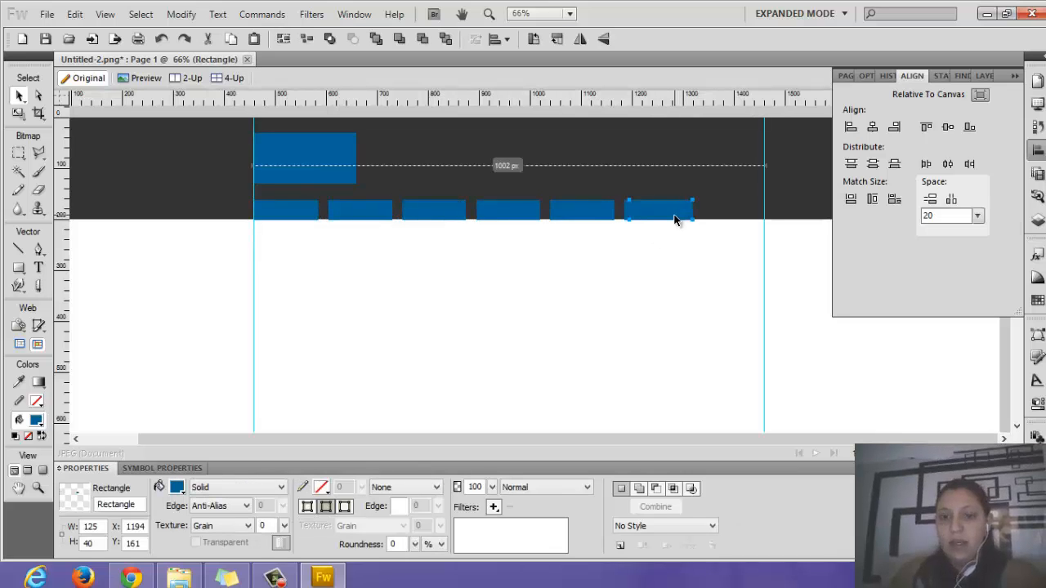
{"action": "key", "text": "shift+Left"}
{"action": "key", "text": "shift+Left"}
{"action": "key", "text": "shift+Left"}
{"action": "key", "text": "Right"}
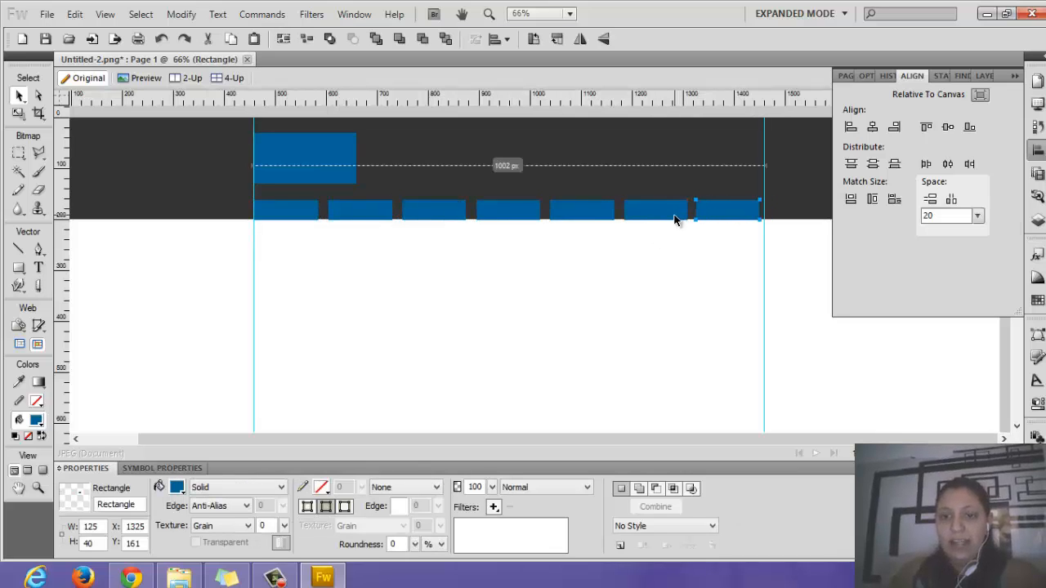
{"action": "key", "text": "shift+Right"}
{"action": "key", "text": "shift+Right"}
{"action": "key", "text": "shift+Left"}
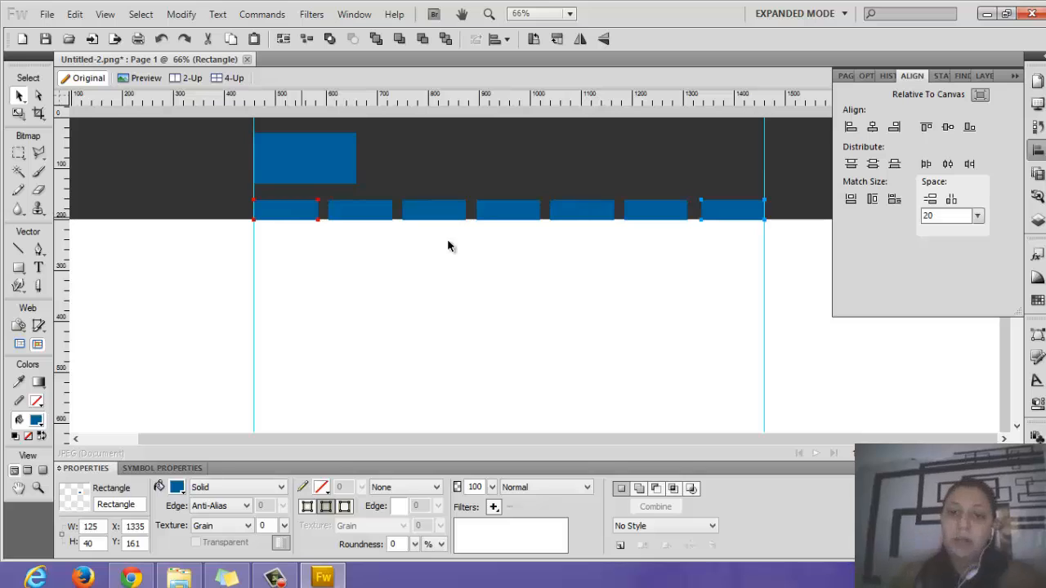
Step: Examine the gaps between the last few menu buttons up close
{"action": "left_click", "coordinate": [605, 321]}
{"action": "key", "text": "ctrl+1"}
{"action": "key", "text": "ctrl+minus"}
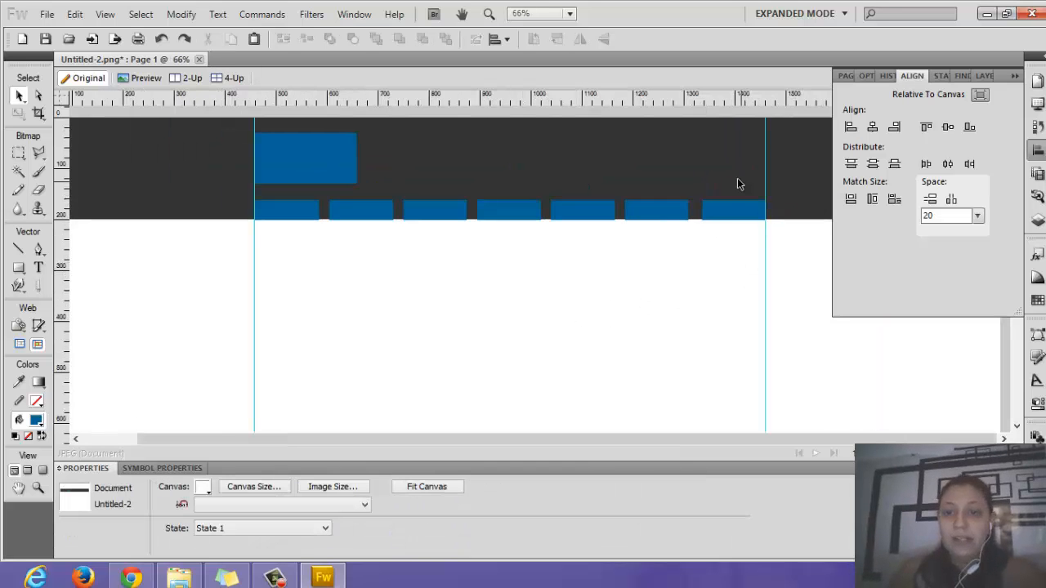
{"action": "key", "text": "ctrl+equal"}
{"action": "key", "text": "ctrl+equal"}
{"action": "key", "text": "space"}
{"action": "left_click_drag", "start_coordinate": [747, 139], "coordinate": [503, 241]}
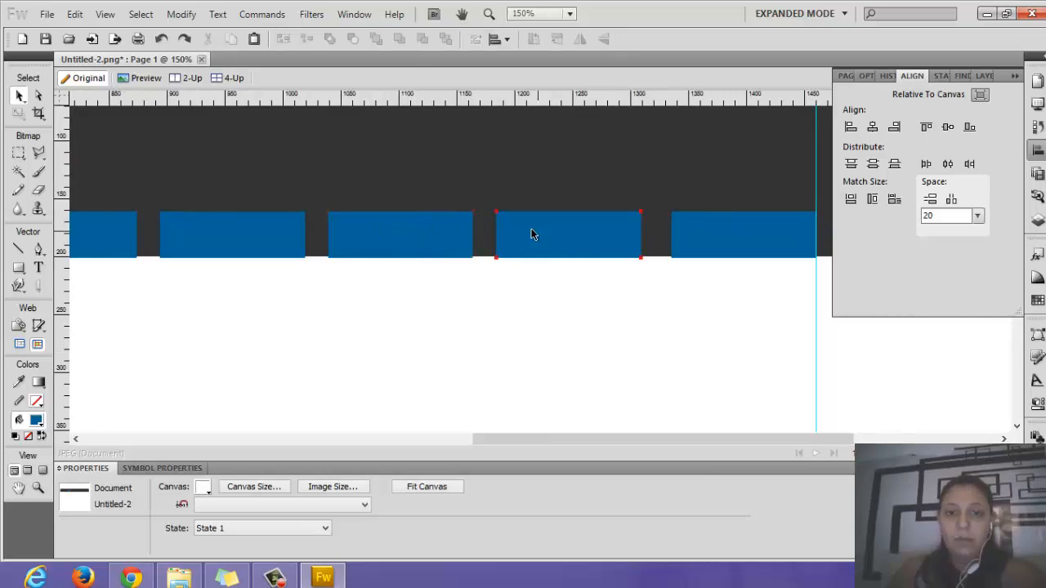
{"action": "left_click", "coordinate": [436, 232]}
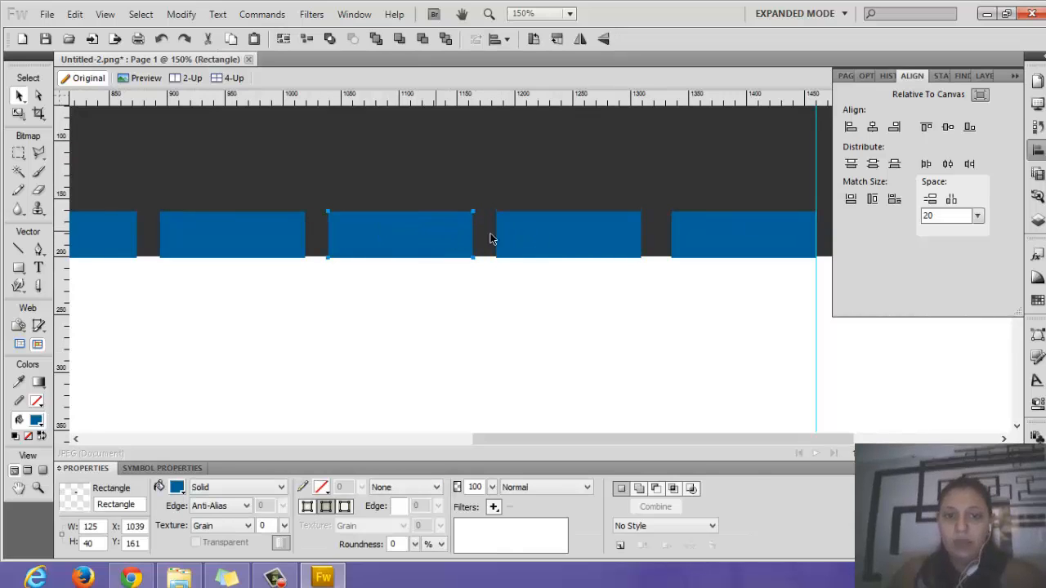
{"action": "left_click", "coordinate": [624, 225]}
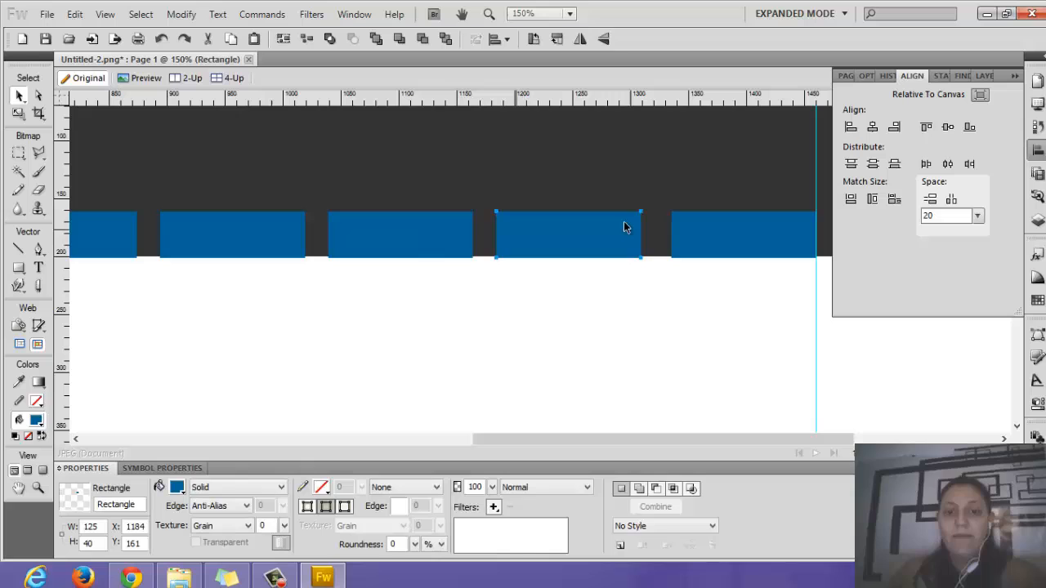
{"action": "left_click", "coordinate": [775, 236]}
Step: Select all seven menu buttons and distribute their horizontal centers evenly, relative to object instead of canvas
{"action": "key", "text": "ctrl+1"}
{"action": "key", "text": "ctrl+minus"}
{"action": "left_click_drag", "start_coordinate": [755, 264], "coordinate": [213, 202]}
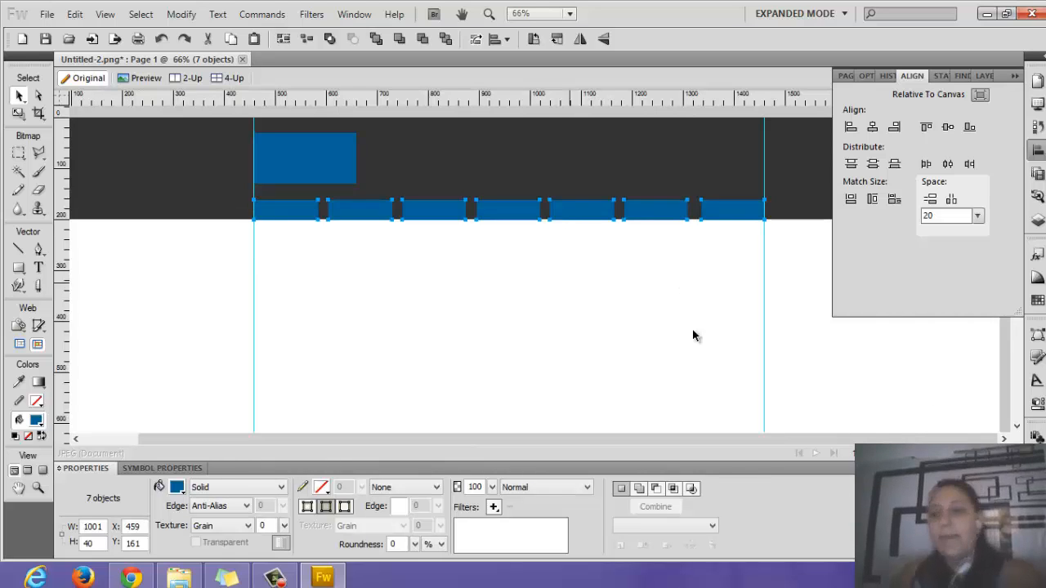
{"action": "left_click", "coordinate": [981, 96]}
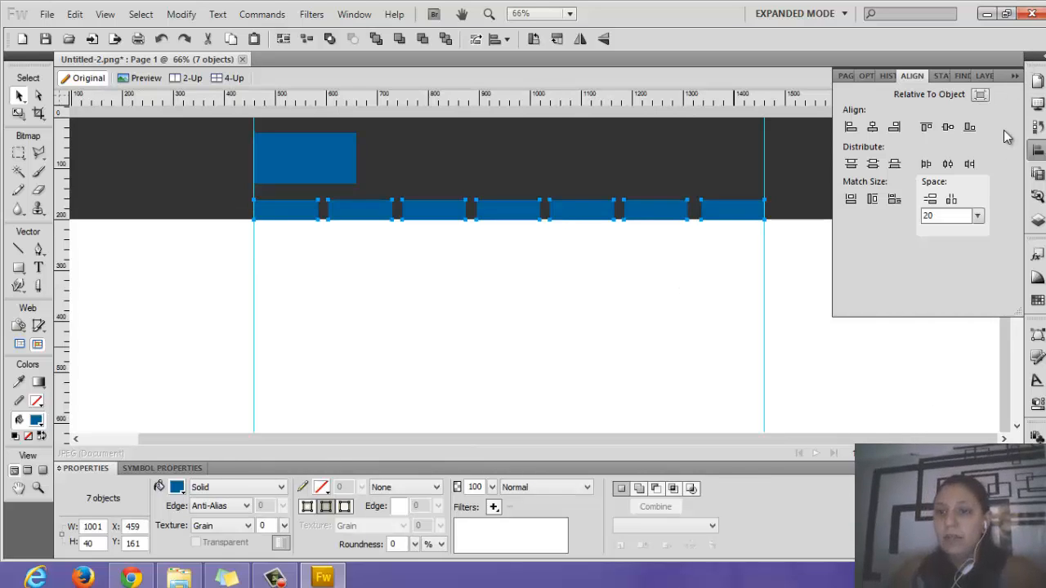
{"action": "left_click", "coordinate": [946, 164]}
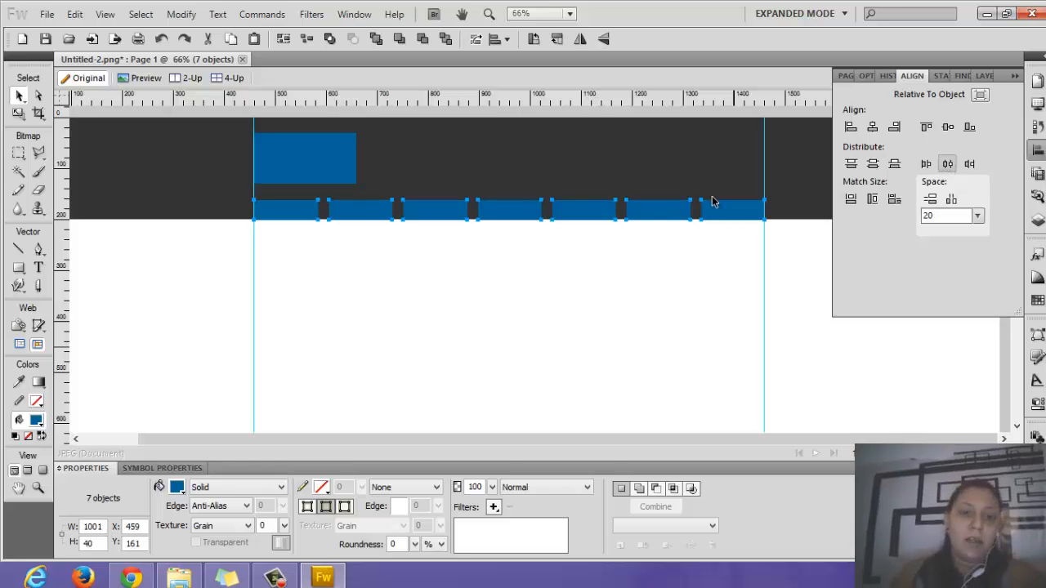
Step: Measure the horizontal gap between the second and third menu buttons with the Measure Tool
{"action": "left_click", "coordinate": [300, 278]}
{"action": "key", "text": "ctrl+equal"}
{"action": "key", "text": "ctrl+equal"}
{"action": "key", "text": "space"}
{"action": "left_click_drag", "start_coordinate": [213, 169], "coordinate": [362, 283]}
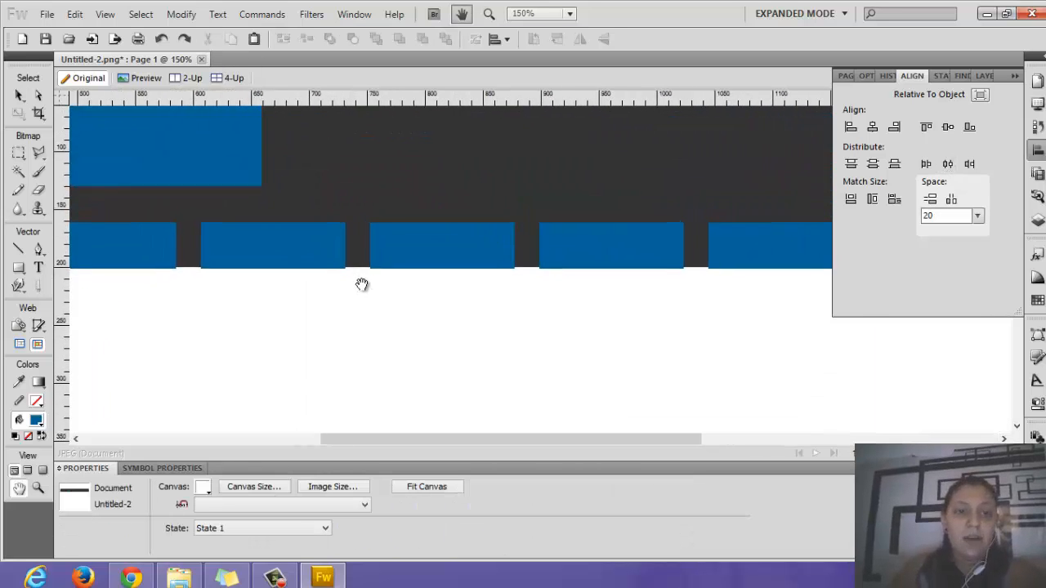
{"action": "key", "text": "ctrl+equal"}
{"action": "key", "text": "ctrl+equal"}
{"action": "key", "text": "ctrl+equal"}
{"action": "key", "text": "space"}
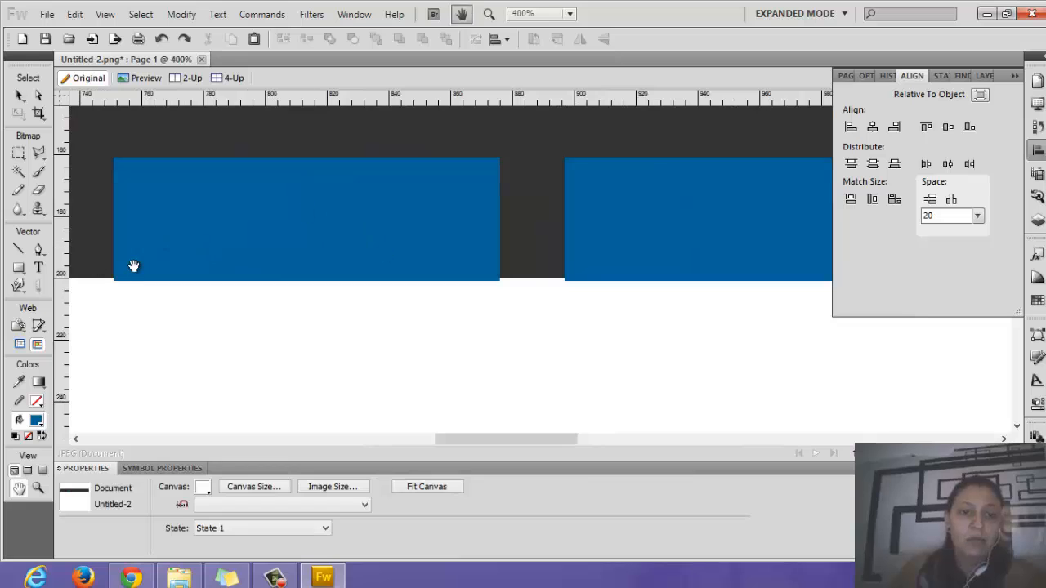
{"action": "left_click_drag", "start_coordinate": [133, 265], "coordinate": [534, 282]}
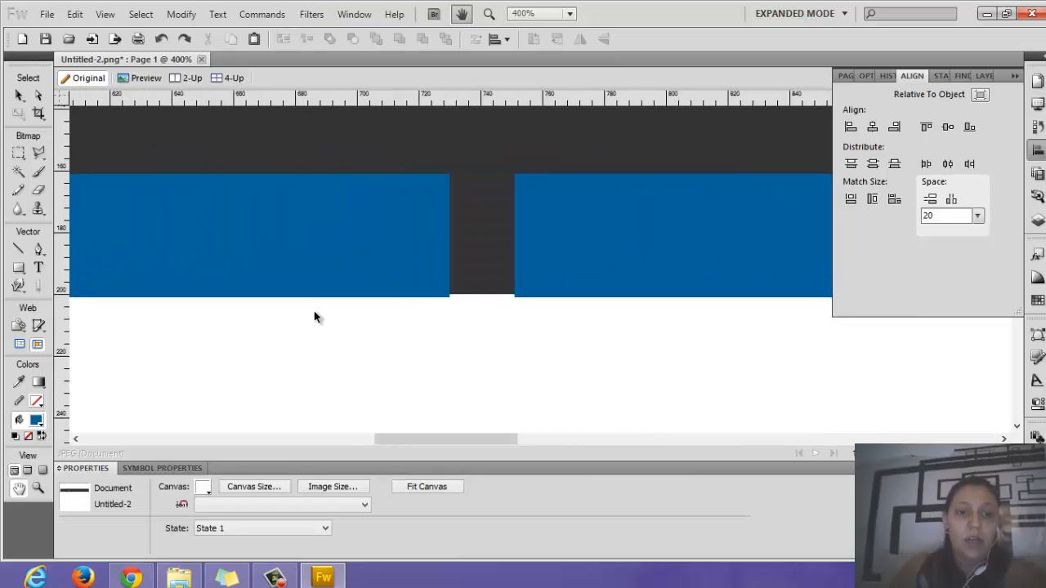
{"action": "left_click", "coordinate": [20, 268]}
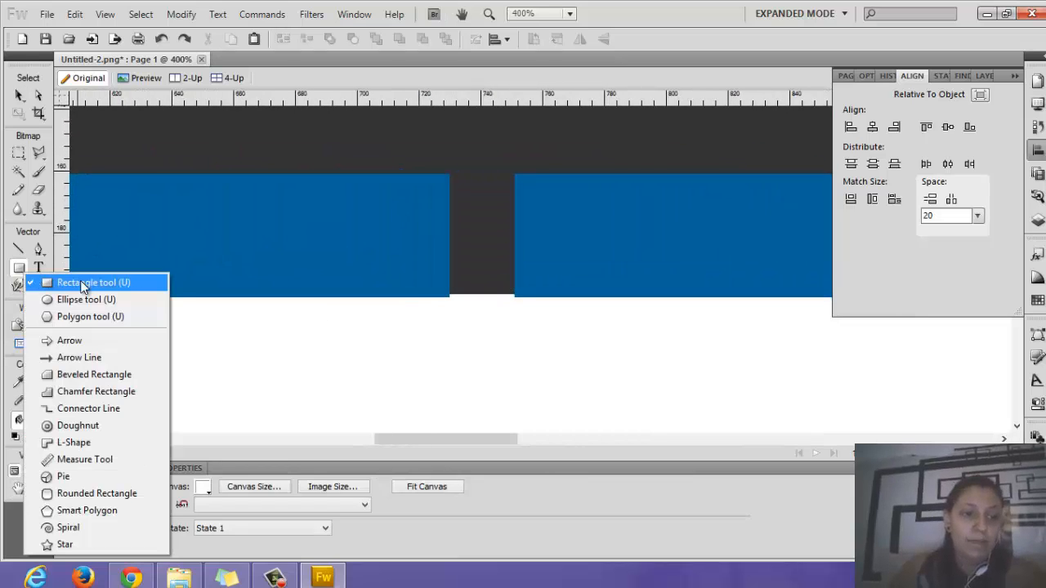
{"action": "left_click", "coordinate": [85, 460]}
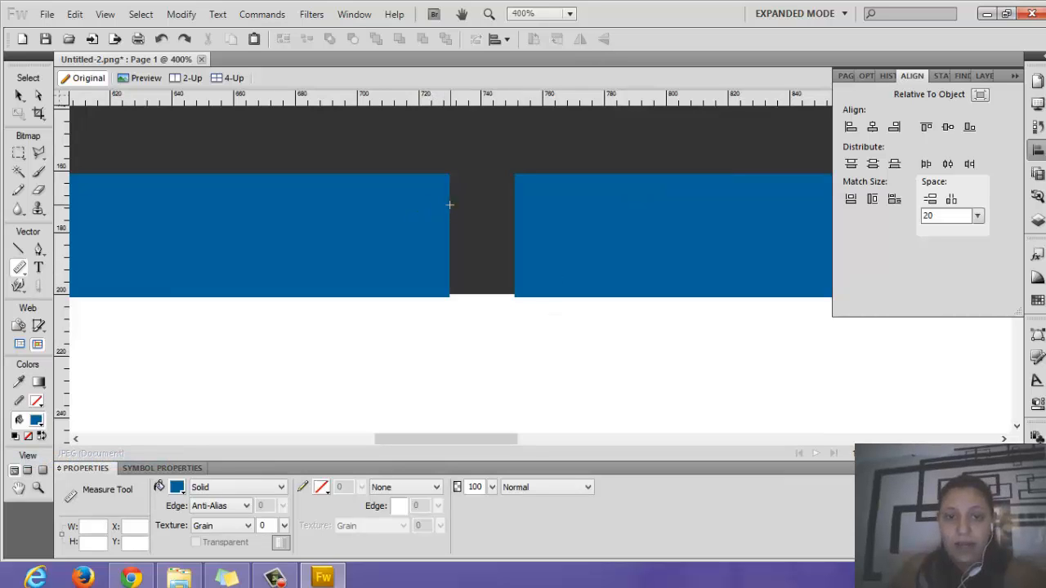
{"action": "left_click_drag", "start_coordinate": [449, 205], "coordinate": [515, 205]}
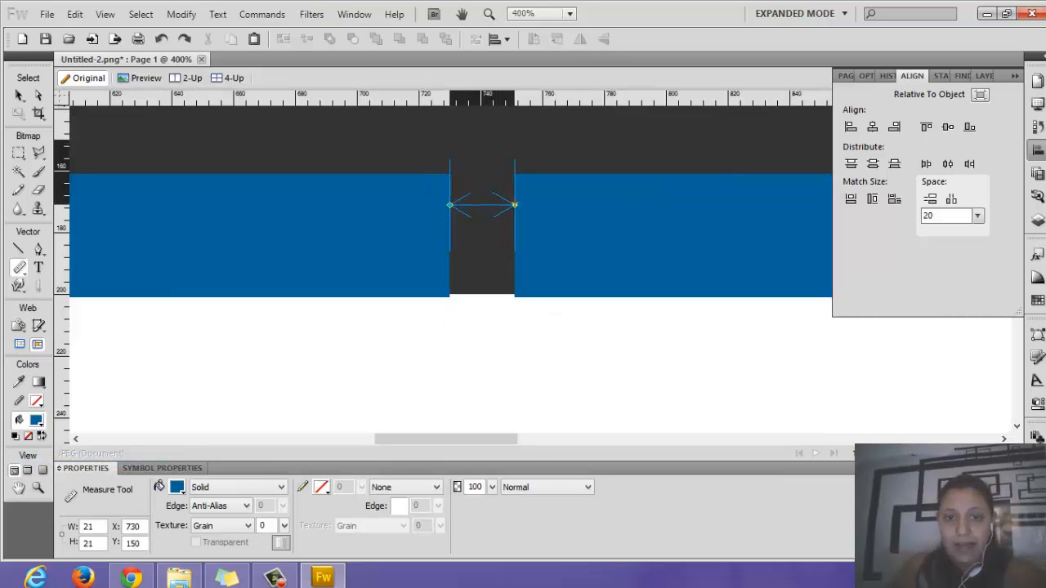
Step: Nudge the measurement shape down below the header onto the blank canvas, at Y 216
{"action": "key", "text": "v"}
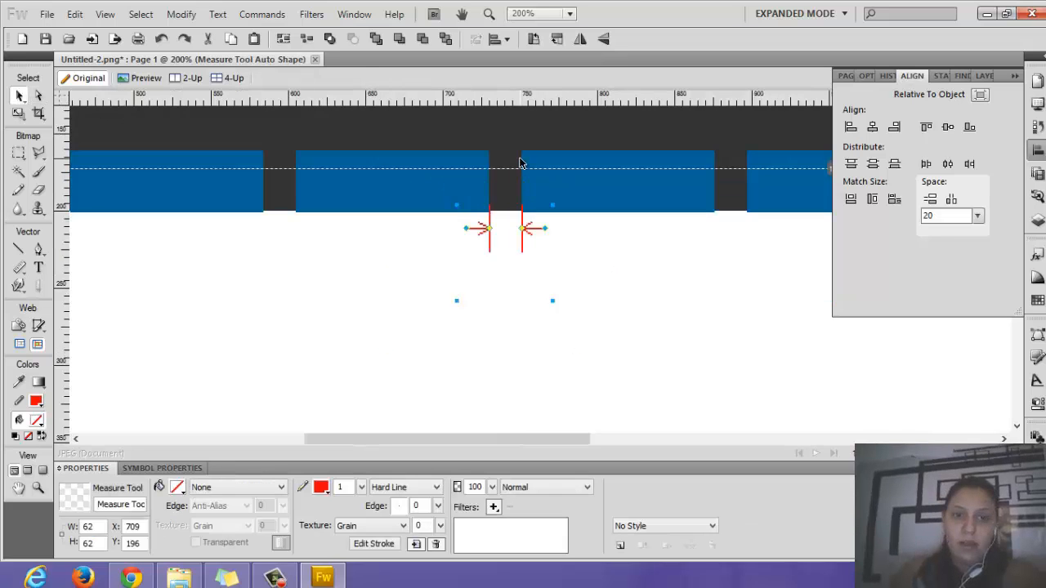
{"action": "key", "text": "shift+Down"}
{"action": "key", "text": "shift+Down"}
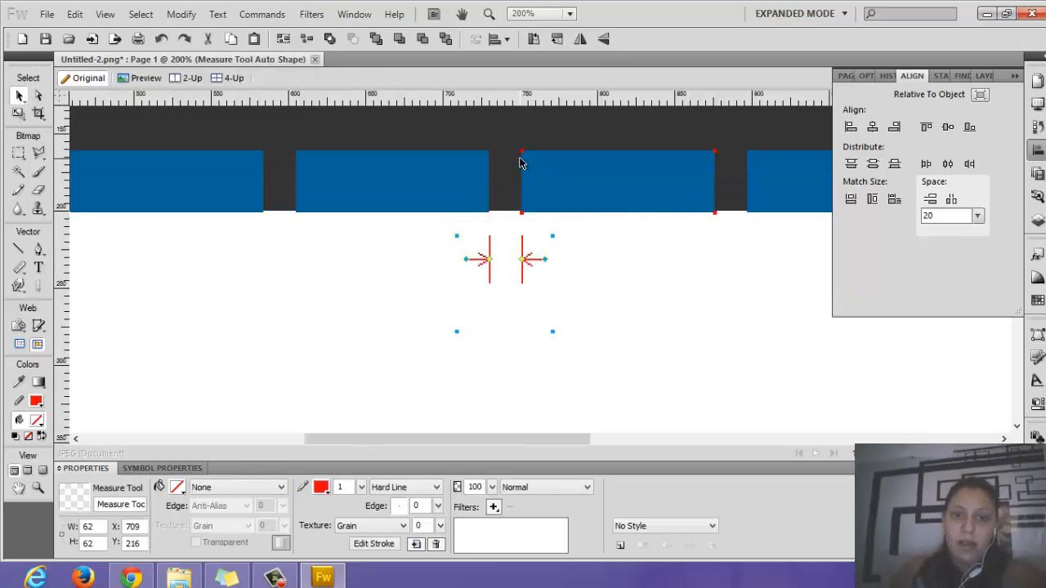
{"action": "left_click", "coordinate": [361, 294]}
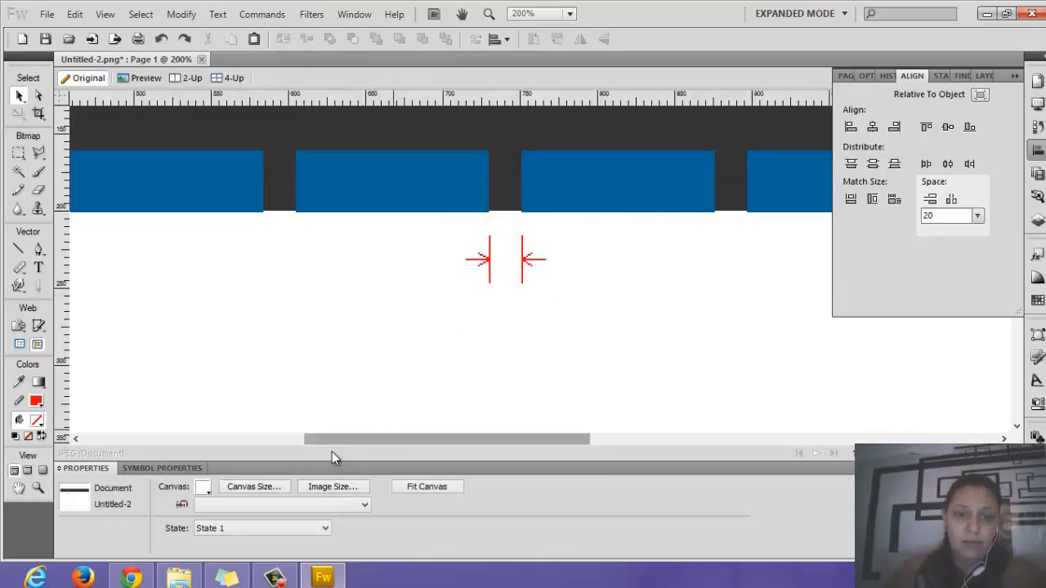
Step: Change the canvas color from white to olive green
{"action": "left_click", "coordinate": [208, 504]}
{"action": "left_click", "coordinate": [208, 504]}
{"action": "left_click", "coordinate": [203, 487]}
{"action": "left_click", "coordinate": [252, 436]}
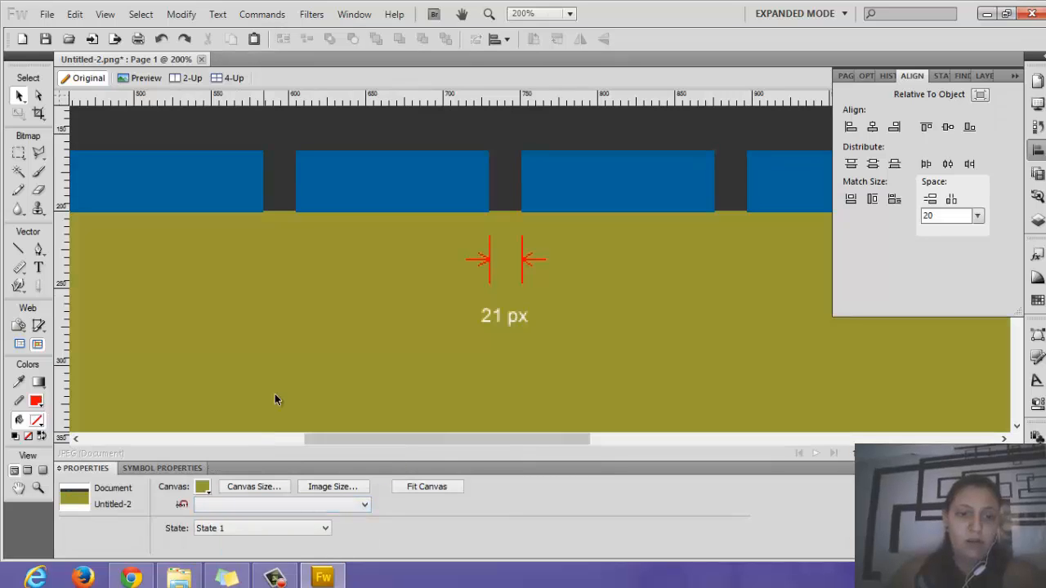
Step: Nudge the measurement shape back up over the gap between the second and third buttons, at Y 166
{"action": "left_click", "coordinate": [495, 305]}
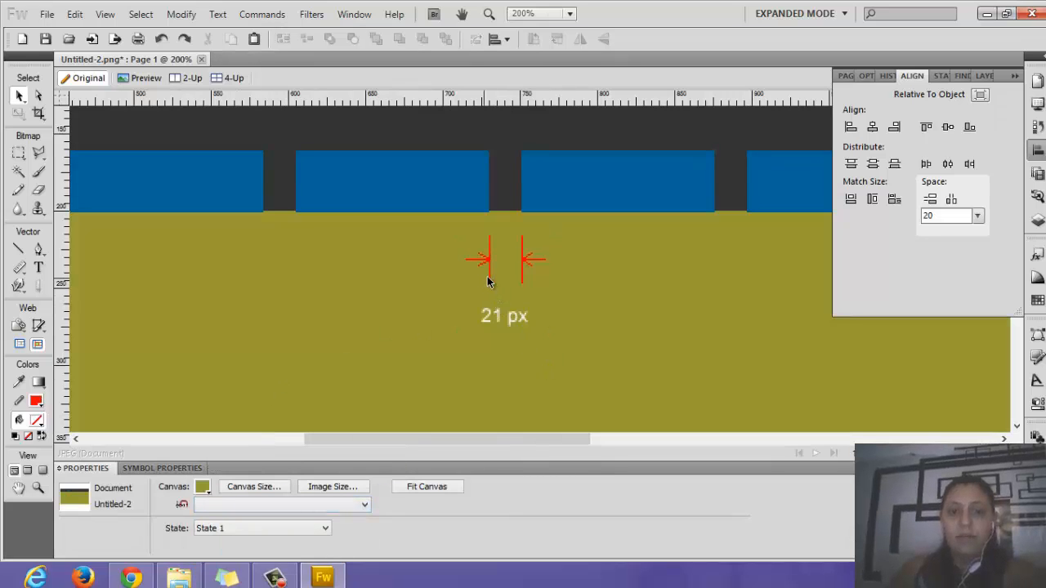
{"action": "key", "text": "shift+Up"}
{"action": "key", "text": "shift+Up"}
{"action": "key", "text": "shift+Up"}
{"action": "key", "text": "shift+Up"}
{"action": "key", "text": "shift+Up"}
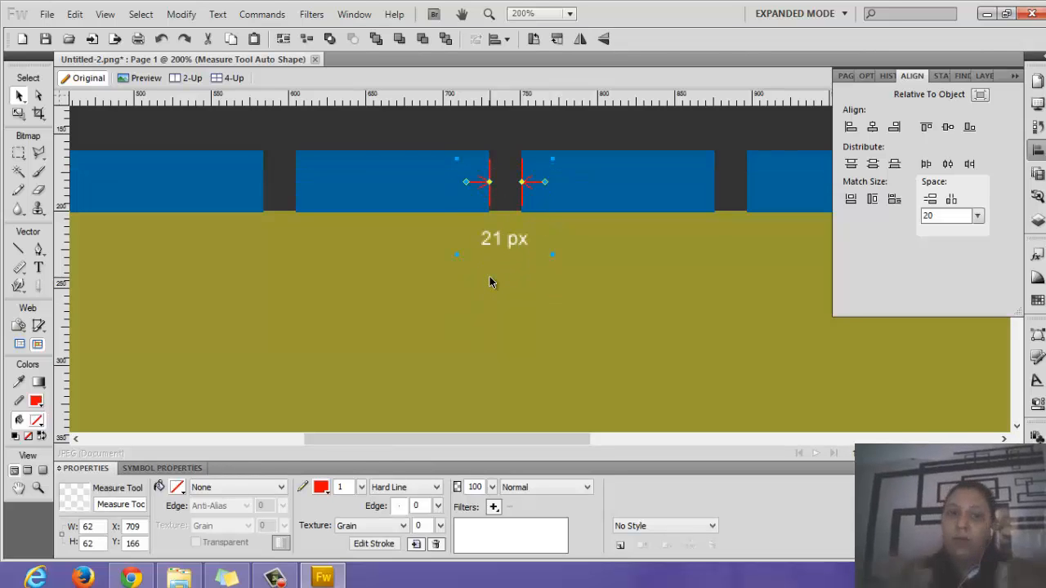
{"action": "key", "text": "shift+Up"}
{"action": "key", "text": "shift+Up"}
{"action": "key", "text": "shift+Up"}
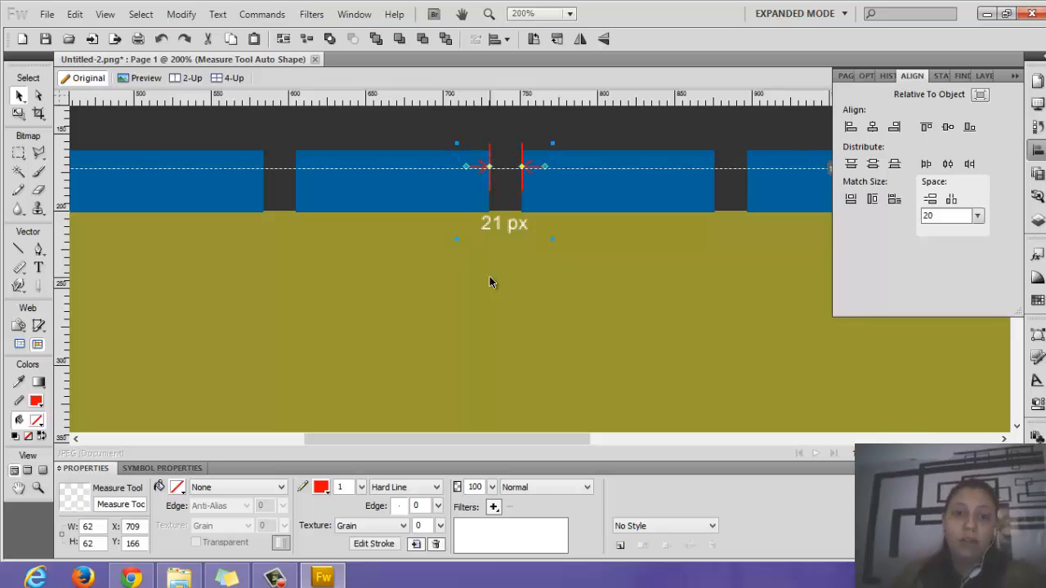
{"action": "key", "text": "shift+Down"}
{"action": "key", "text": "shift+Down"}
{"action": "key", "text": "shift+Down"}
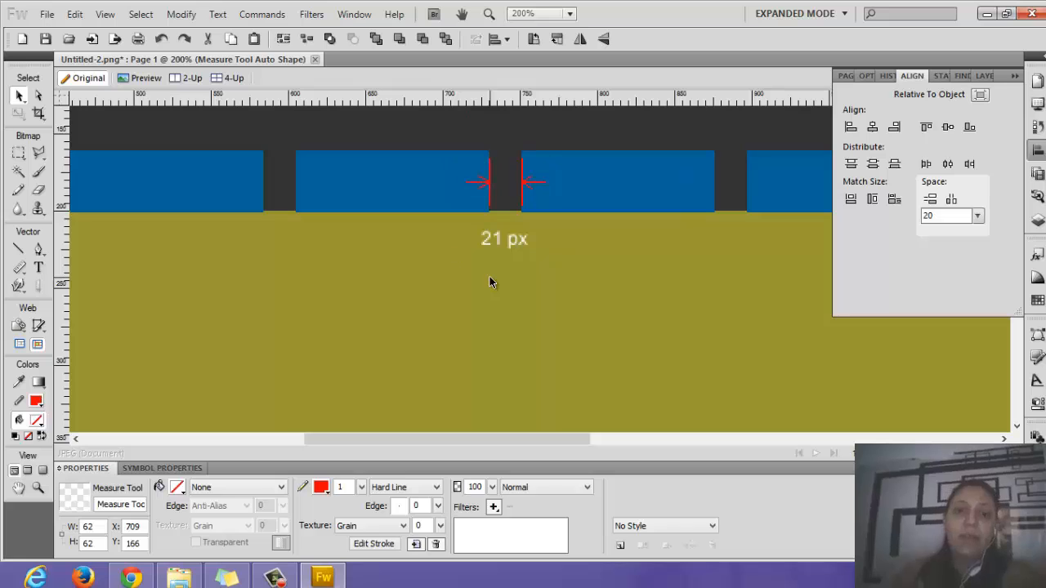
Step: Nudge the measurement shape left in 10-pixel increments over the first menu button, to X 459
{"action": "left_click", "coordinate": [490, 282]}
{"action": "left_click", "coordinate": [505, 247]}
{"action": "key", "text": "shift+Left"}
{"action": "key", "text": "shift+Left"}
{"action": "key", "text": "shift+Left"}
{"action": "key", "text": "shift+Left"}
{"action": "key", "text": "shift+Left"}
{"action": "key", "text": "shift+Left"}
{"action": "key", "text": "shift+Left"}
{"action": "key", "text": "shift+Left"}
{"action": "key", "text": "shift+Left"}
{"action": "key", "text": "shift+Left"}
{"action": "key", "text": "shift+Left"}
{"action": "key", "text": "shift+Left"}
{"action": "key", "text": "shift+Left"}
{"action": "key", "text": "shift+Left"}
{"action": "key", "text": "shift+Left"}
{"action": "key", "text": "shift+Left"}
{"action": "key", "text": "shift+Left"}
{"action": "key", "text": "shift+Left"}
{"action": "key", "text": "shift+Left"}
{"action": "key", "text": "shift+Left"}
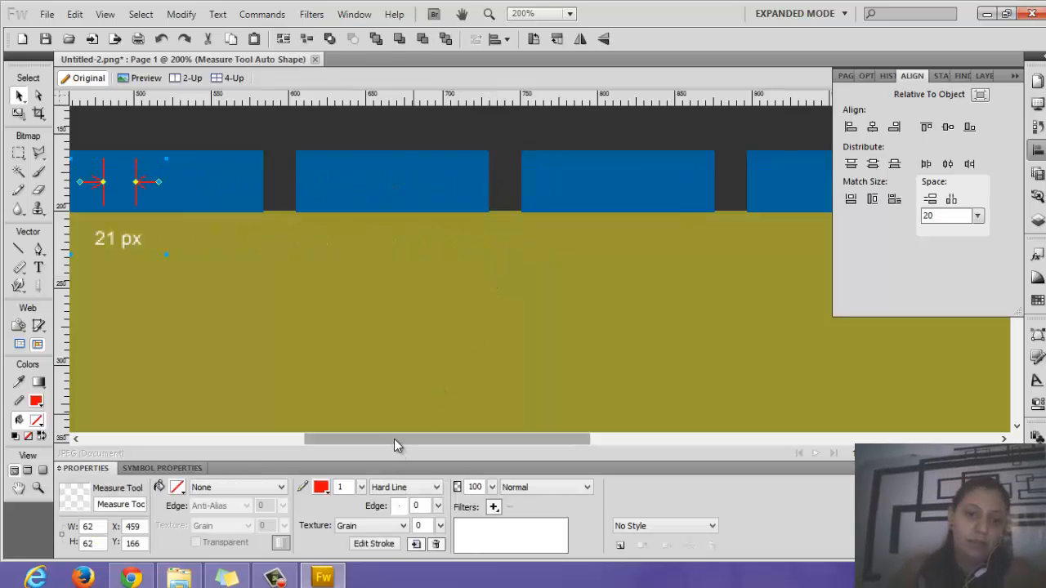
Step: Nudge the measurement shape right in 10-pixel increments toward the gap between the first and second buttons, to X 569
{"action": "left_click_drag", "start_coordinate": [394, 439], "coordinate": [337, 418]}
{"action": "key", "text": "shift+Right"}
{"action": "key", "text": "shift+Right"}
{"action": "key", "text": "shift+Right"}
{"action": "key", "text": "shift+Right"}
{"action": "key", "text": "shift+Right"}
{"action": "key", "text": "shift+Right"}
{"action": "key", "text": "shift+Right"}
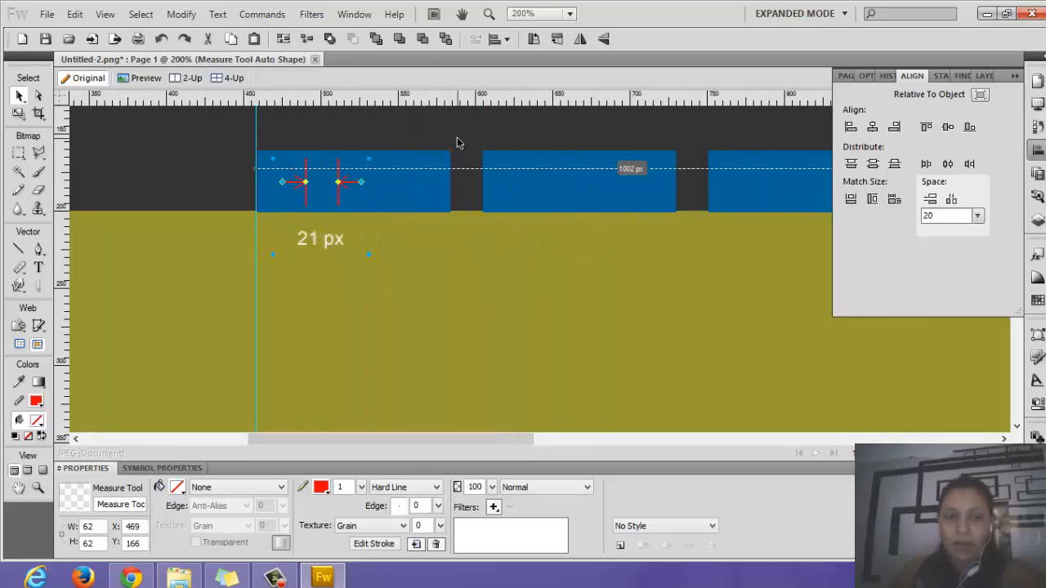
{"action": "key", "text": "shift+Right"}
{"action": "key", "text": "shift+Right"}
{"action": "key", "text": "shift+Right"}
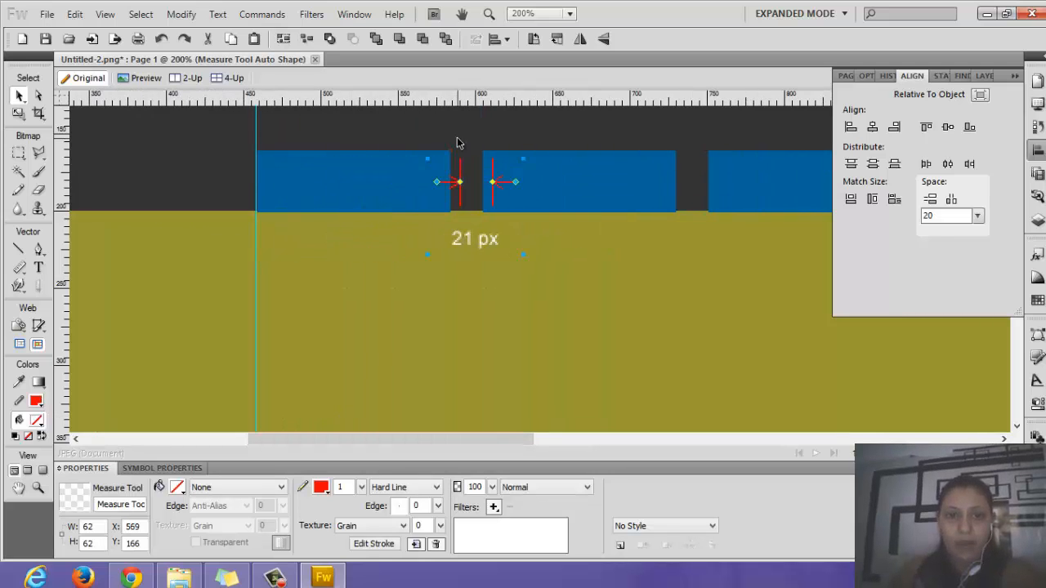
Step: Fine-nudge the measurement shape until it spans the gap between the first and second buttons, at X 563, and deselect it
{"action": "key", "text": "Right"}
{"action": "key", "text": "Right"}
{"action": "key", "text": "Right"}
{"action": "key", "text": "Right"}
{"action": "key", "text": "Right"}
{"action": "key", "text": "Right"}
{"action": "key", "text": "Left"}
{"action": "key", "text": "Left"}
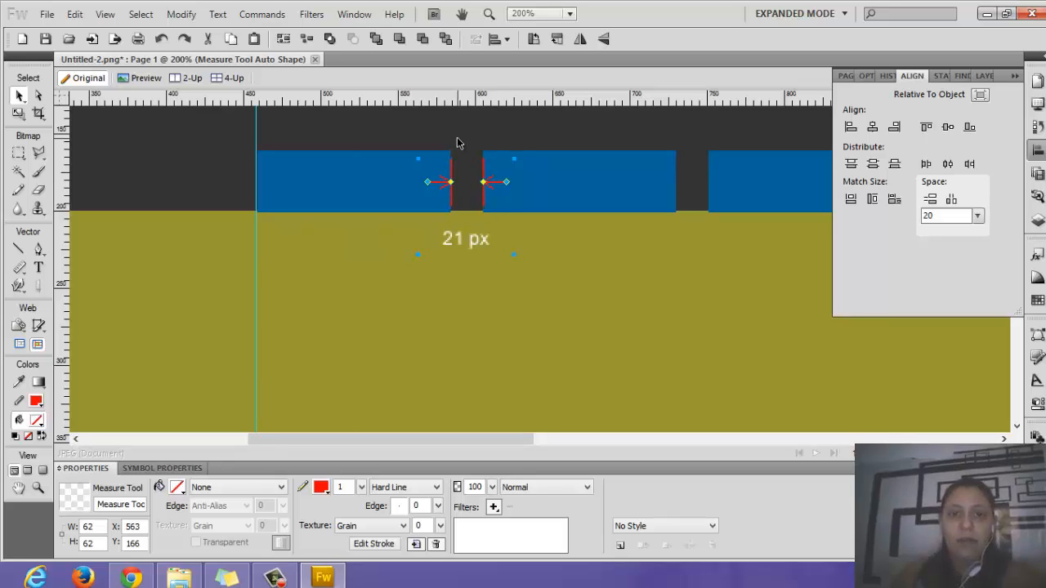
{"action": "left_click", "coordinate": [500, 353]}
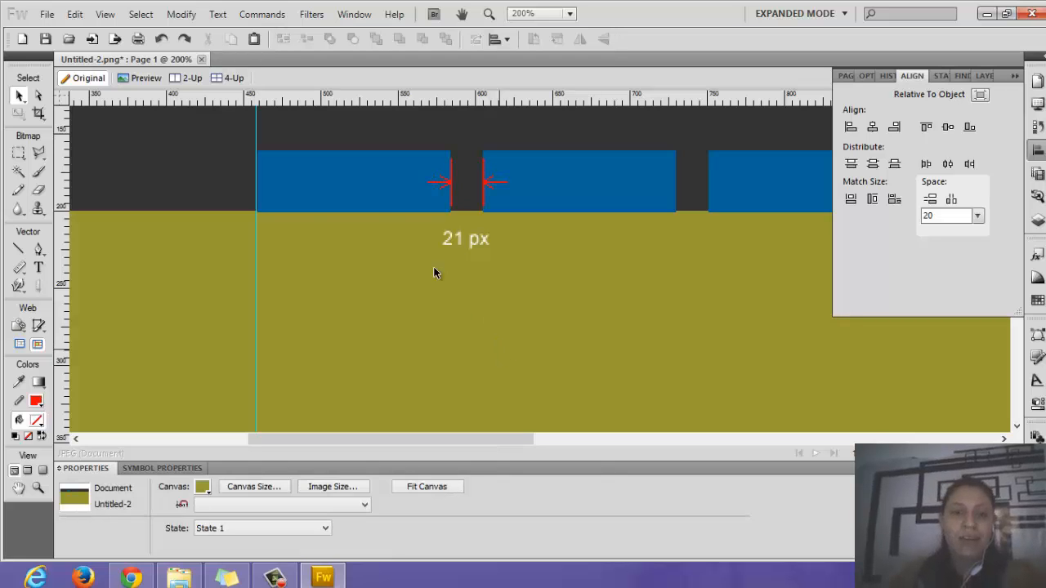
Step: Examine the gap between the first two menu buttons up close against the measurement shape's red markers
{"action": "key", "text": "ctrl+minus"}
{"action": "key", "text": "ctrl+equal"}
{"action": "key", "text": "ctrl+equal"}
{"action": "key", "text": "ctrl+equal"}
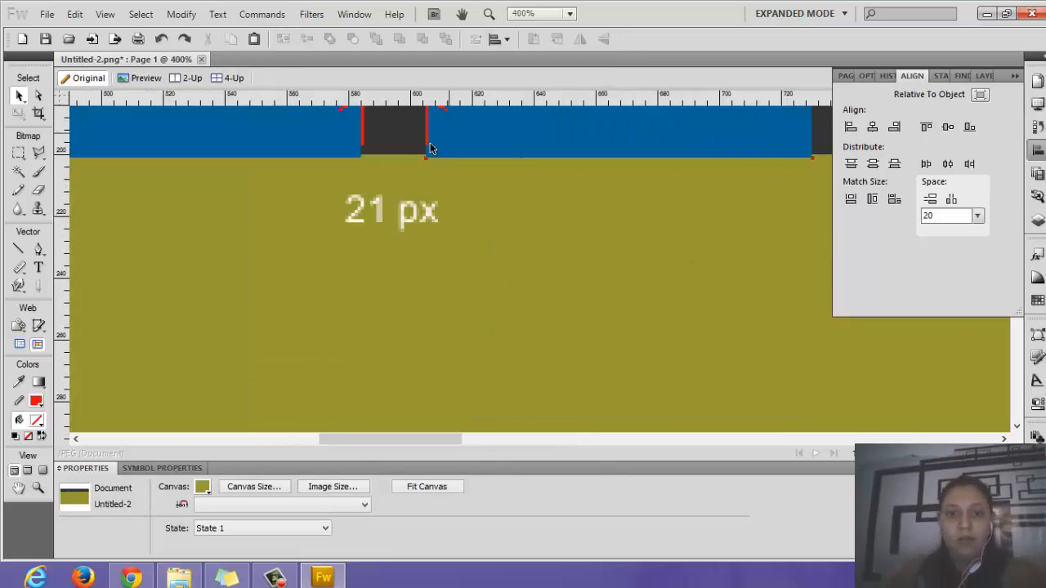
{"action": "key", "text": "ctrl+equal"}
{"action": "scroll", "coordinate": [408, 245], "scroll_direction": "up", "scroll_amount": 4}
{"action": "scroll", "coordinate": [388, 256], "scroll_direction": "down", "scroll_amount": 3}
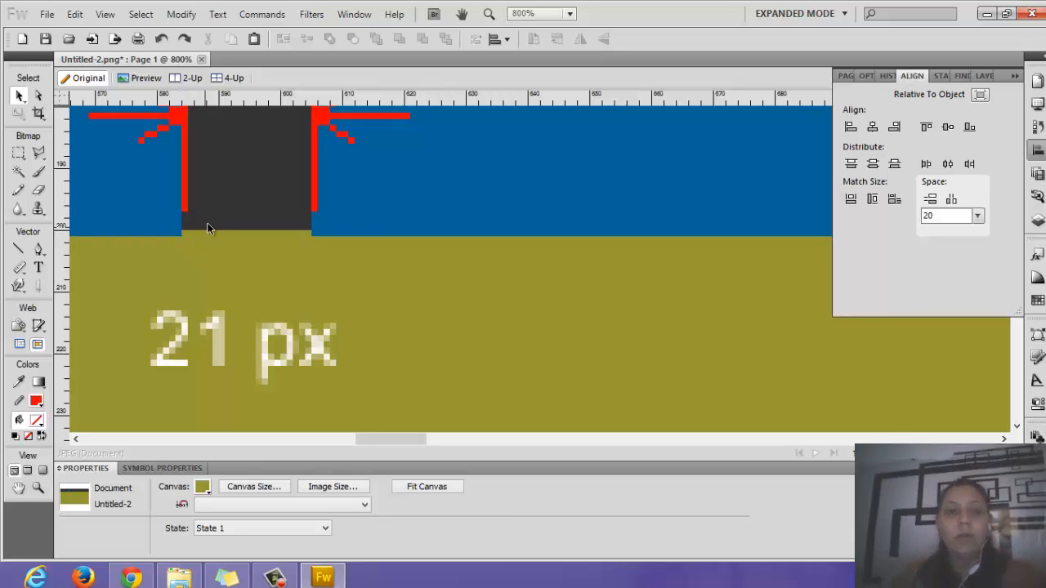
{"action": "key", "text": "ctrl+minus"}
{"action": "key", "text": "ctrl+minus"}
{"action": "key", "text": "ctrl+minus"}
{"action": "key", "text": "ctrl+minus"}
{"action": "key", "text": "ctrl+minus"}
{"action": "key", "text": "ctrl+minus"}
{"action": "key", "text": "ctrl+minus"}
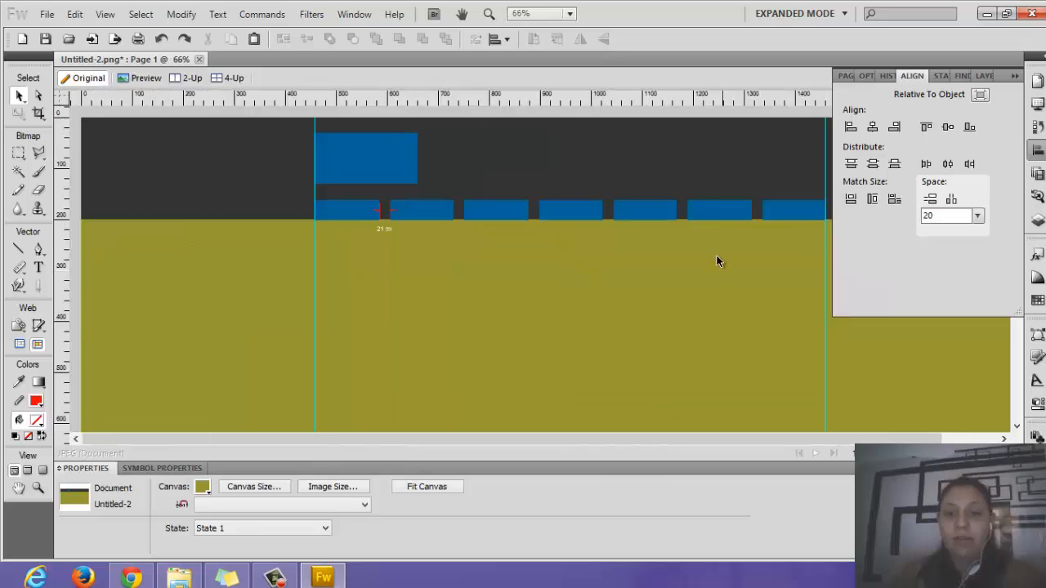
Step: Inspect the size and position of the first button, the whole menu row and the logo block between the guides
{"action": "key", "text": "ctrl+equal"}
{"action": "left_click", "coordinate": [233, 196]}
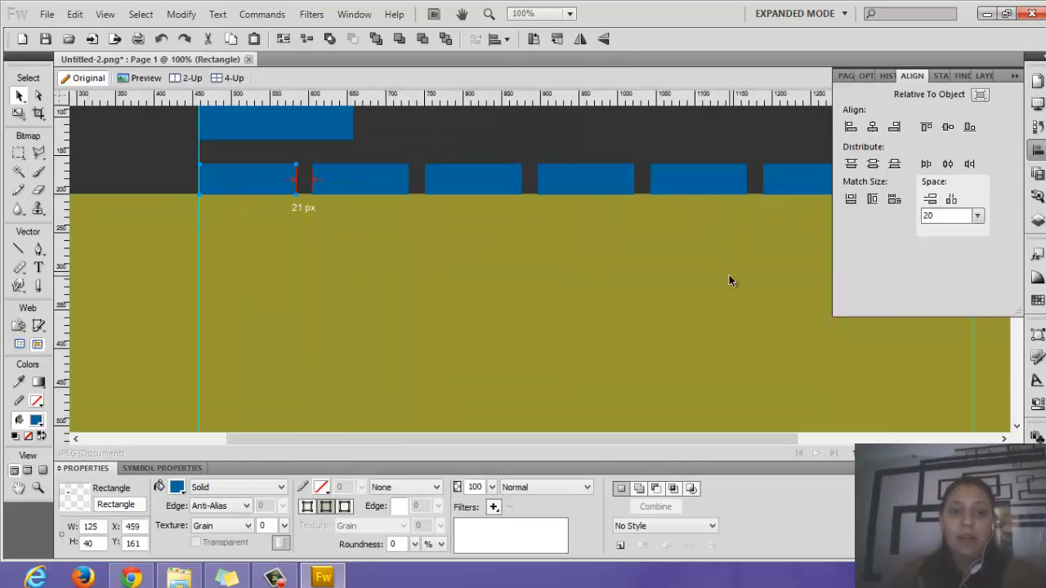
{"action": "key", "text": "ctrl+minus"}
{"action": "key", "text": "ctrl+minus"}
{"action": "left_click_drag", "start_coordinate": [771, 261], "coordinate": [313, 173]}
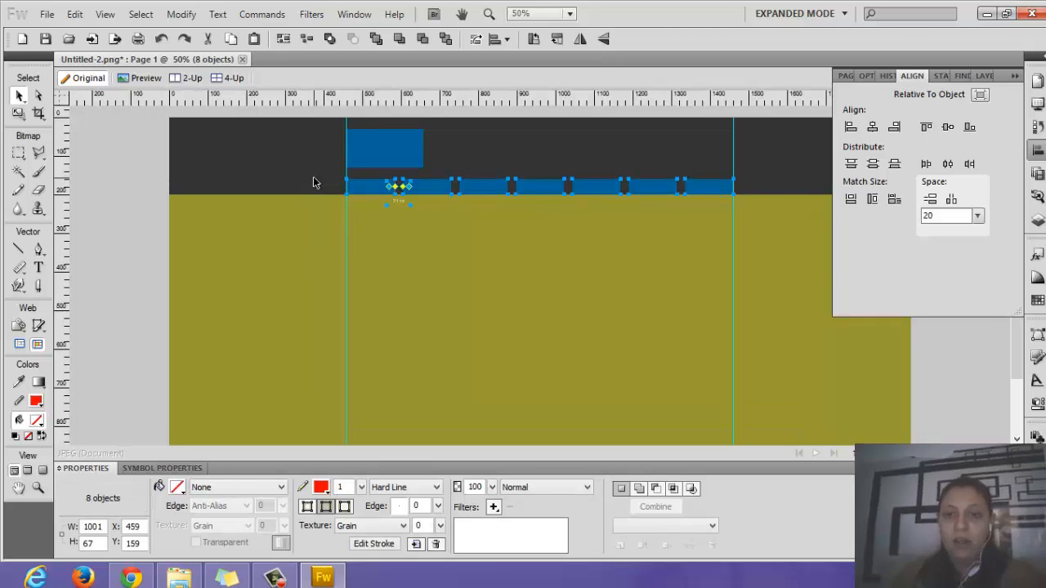
{"action": "key", "text": "ctrl+equal"}
{"action": "key", "text": "ctrl+equal"}
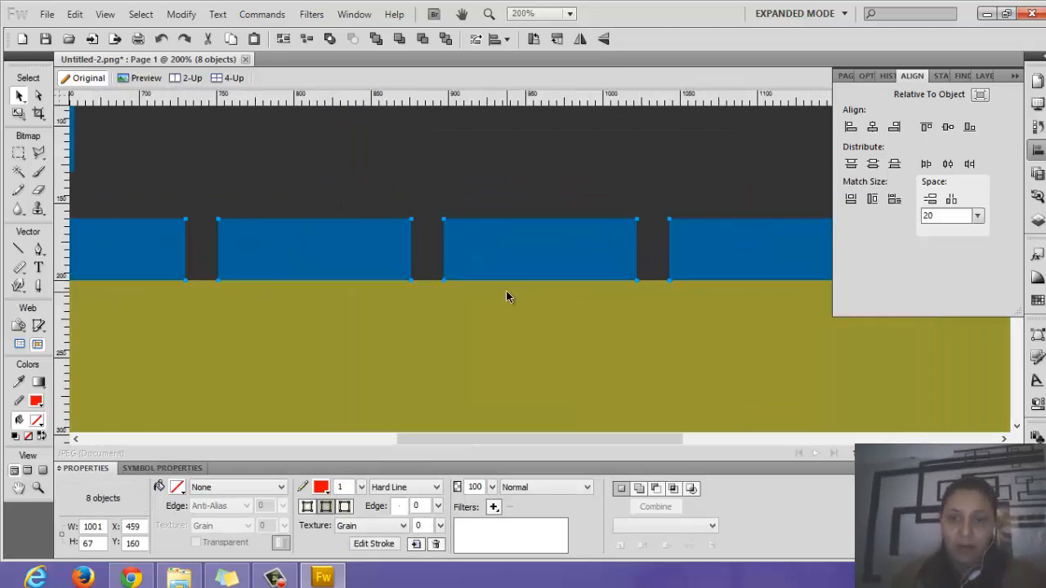
{"action": "left_click", "coordinate": [519, 356]}
{"action": "key", "text": "ctrl+minus"}
{"action": "key", "text": "ctrl+minus"}
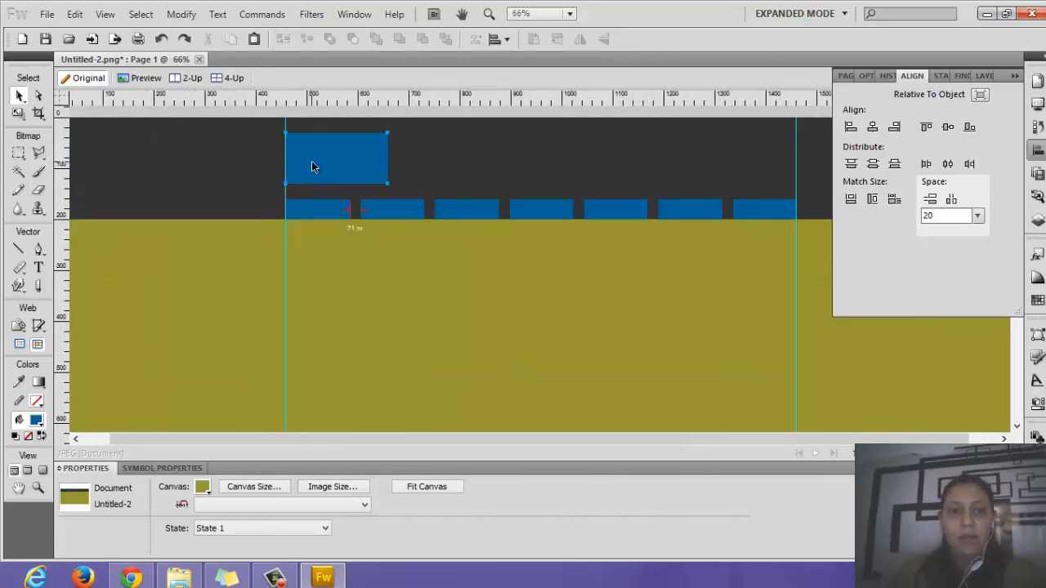
{"action": "left_click", "coordinate": [311, 163]}
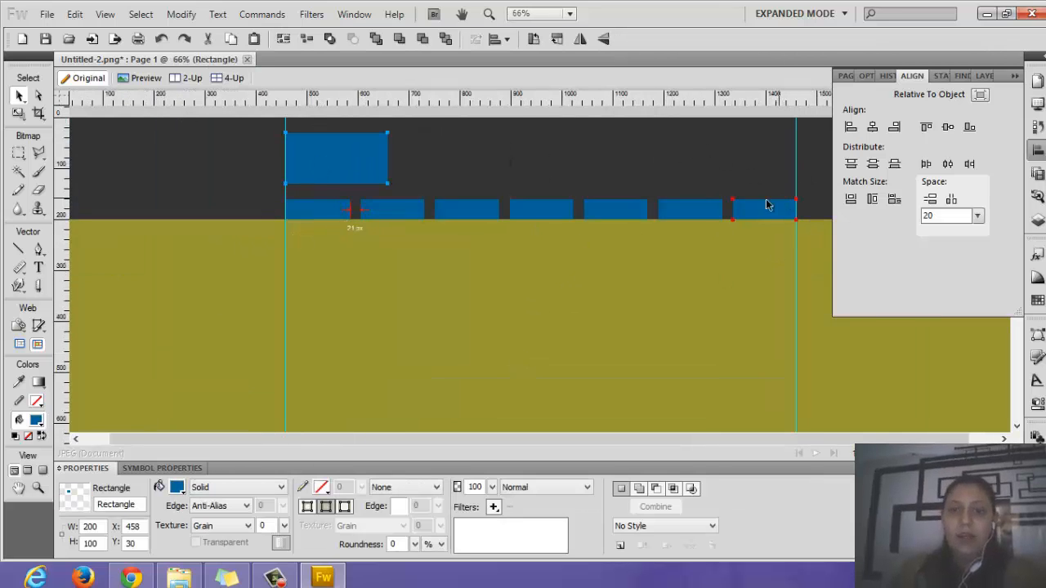
{"action": "left_click", "coordinate": [577, 282]}
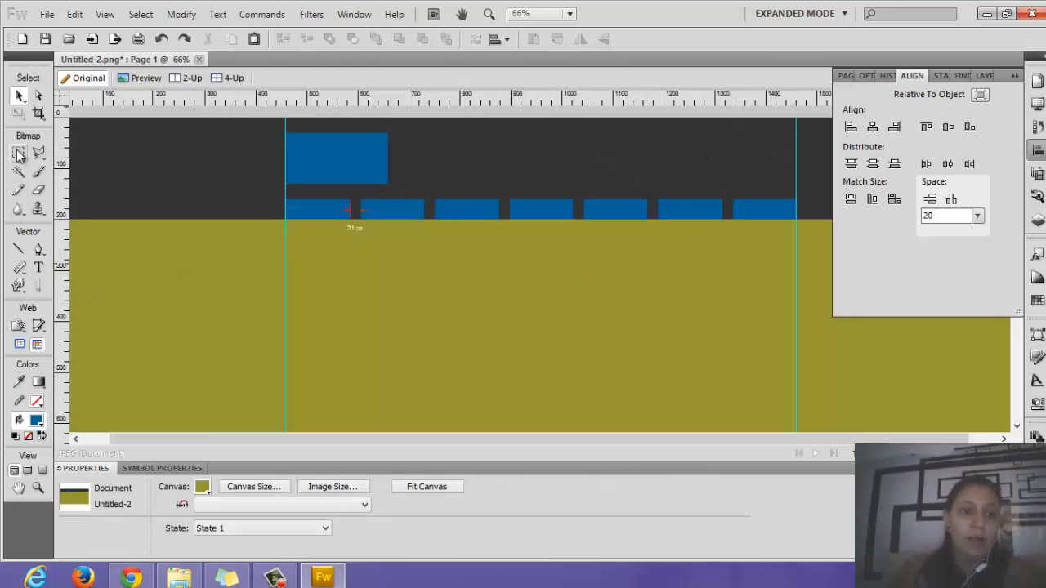
Step: Duplicate the logo block toward the header's right end at X 1123, Y 40, and set the copy's height to 30
{"action": "left_click", "coordinate": [342, 172]}
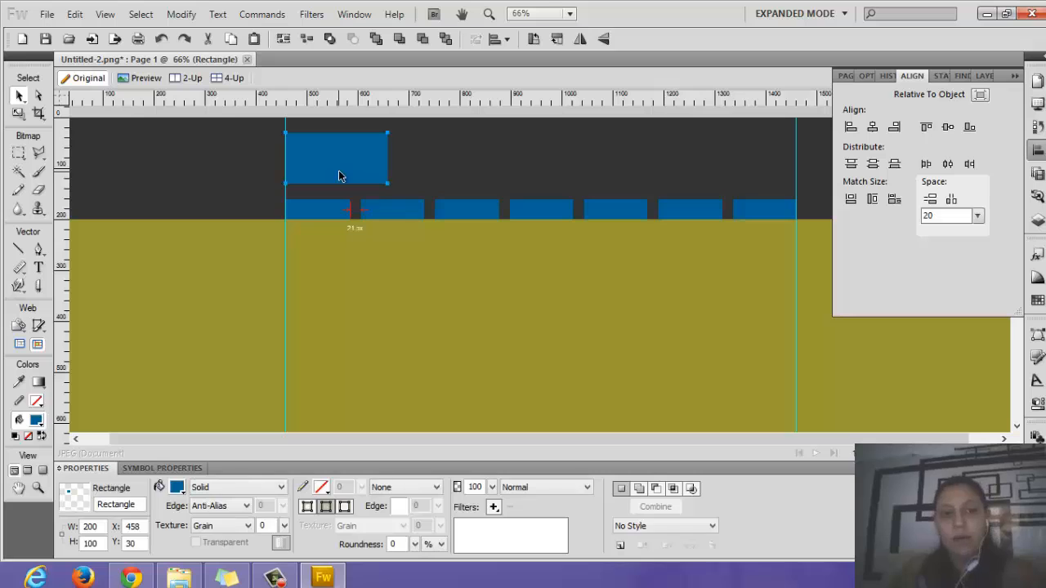
{"action": "left_click_drag", "start_coordinate": [338, 170], "coordinate": [683, 177]}
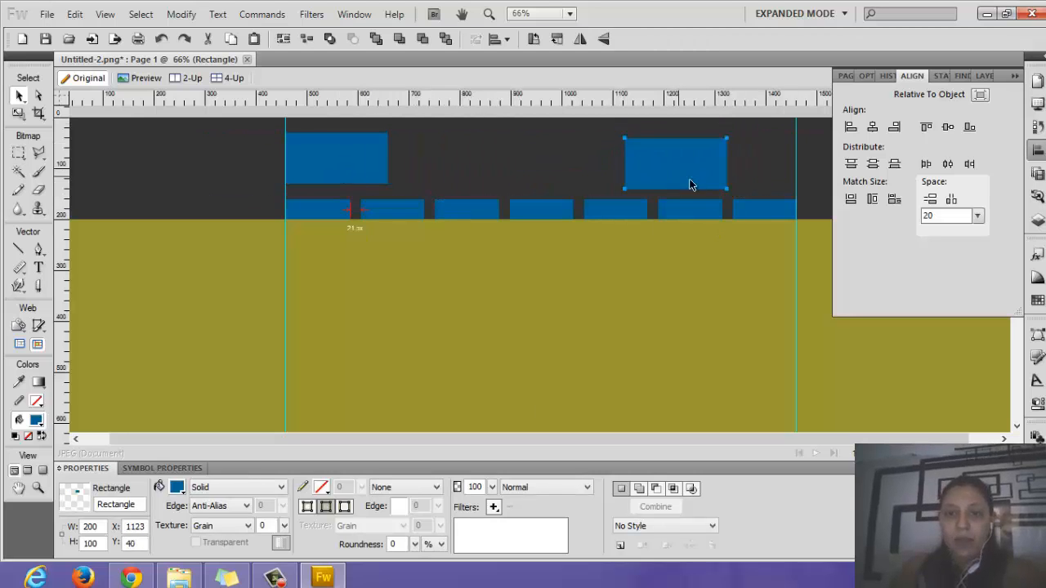
{"action": "double_click", "coordinate": [91, 544]}
{"action": "type", "text": "20"}
{"action": "key", "text": "Return"}
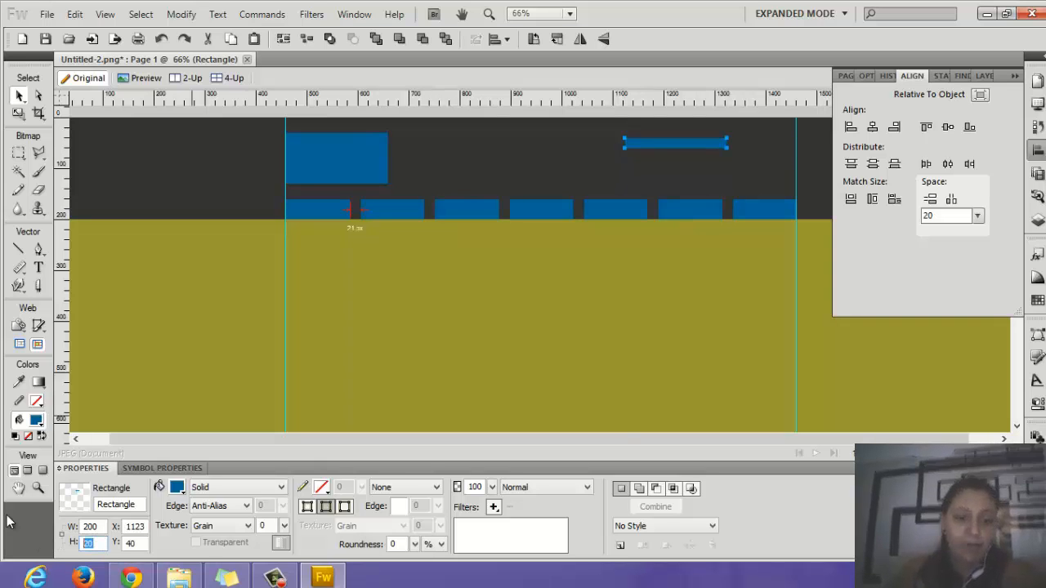
{"action": "type", "text": "30"}
{"action": "key", "text": "Return"}
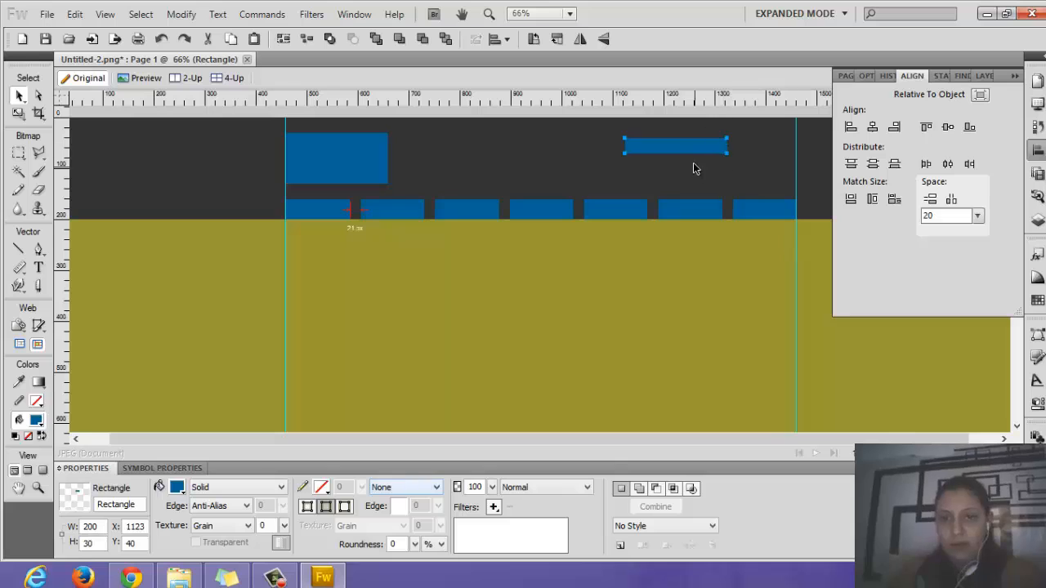
Step: Reposition the 200 × 30 bar in the upper header at X 1152, Y 30
{"action": "mouse_move", "coordinate": [689, 151]}
{"action": "left_mouse_down"}
{"action": "mouse_move", "coordinate": [662, 158]}
{"action": "mouse_move", "coordinate": [669, 150]}
{"action": "left_mouse_up"}
{"action": "key", "text": "ctrl+equal"}
{"action": "key", "text": "ctrl+equal"}
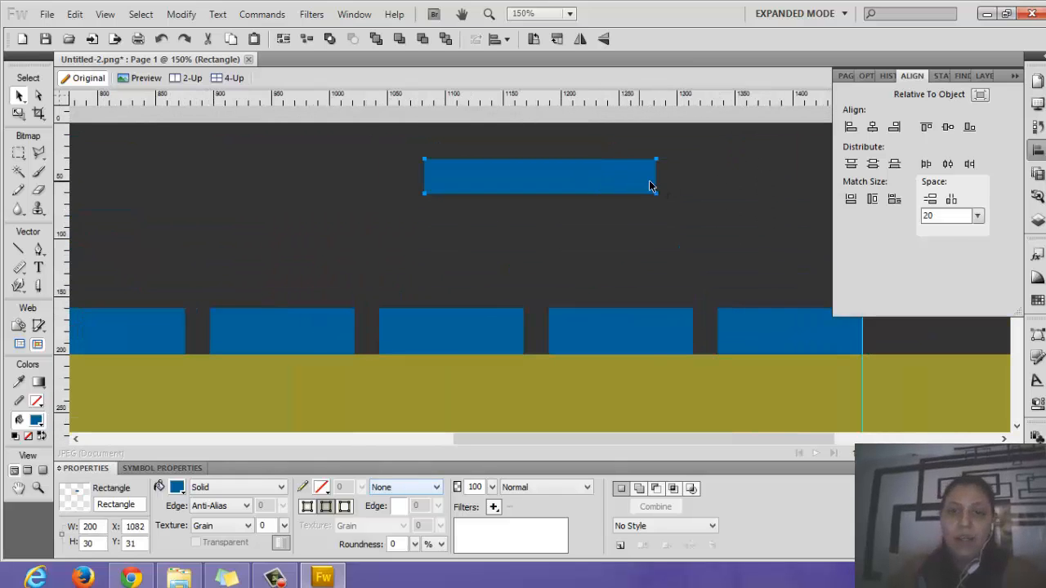
{"action": "key", "text": "ctrl+minus"}
{"action": "left_click_drag", "start_coordinate": [581, 154], "coordinate": [636, 156]}
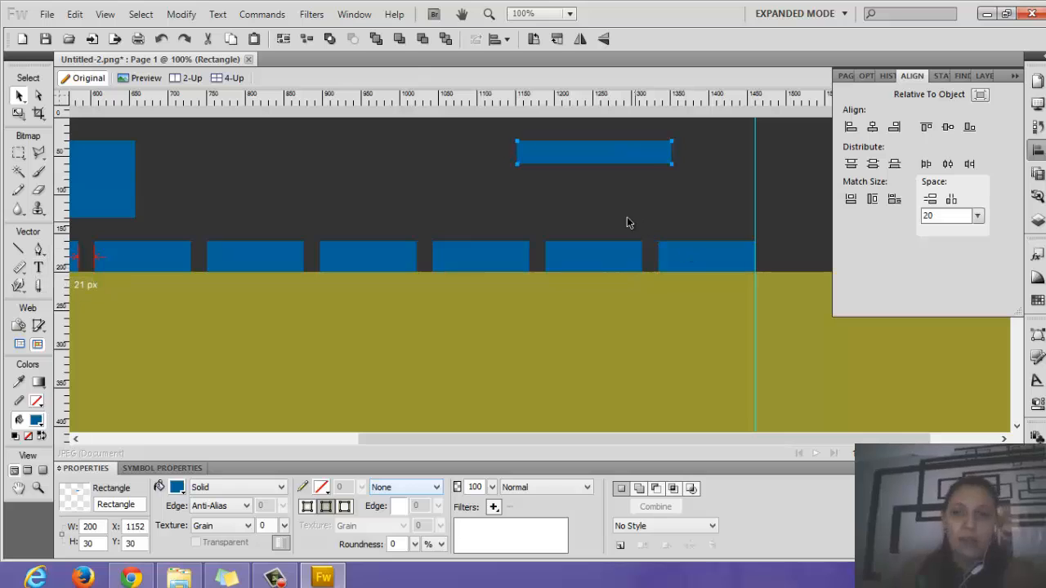
Step: Create a narrower copy of the bar, 46 px wide, and place it just to the bar's right at X 1361
{"action": "key", "text": "q"}
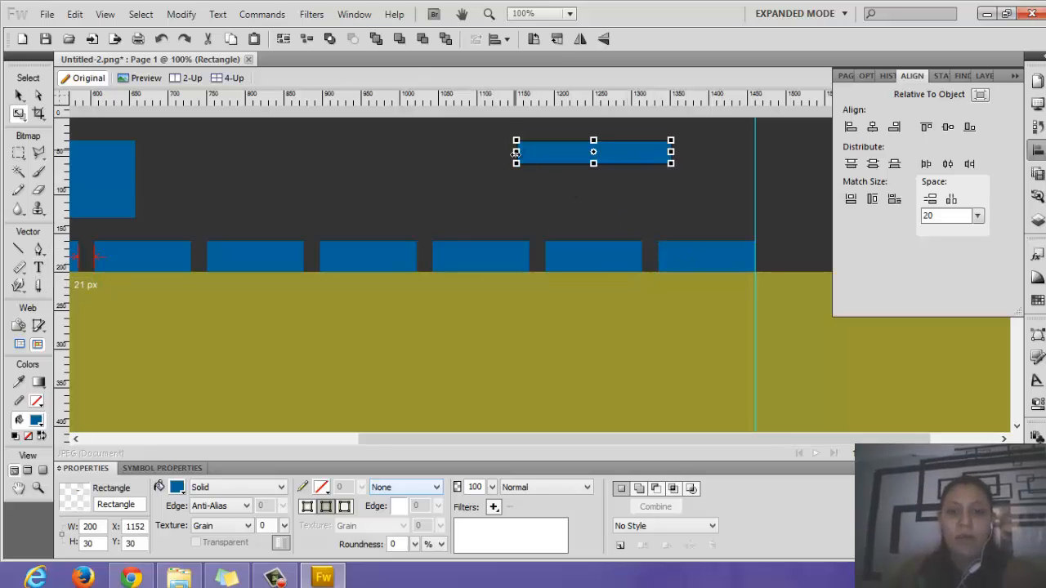
{"action": "left_click_drag", "start_coordinate": [518, 154], "coordinate": [706, 163]}
{"action": "key", "text": "v"}
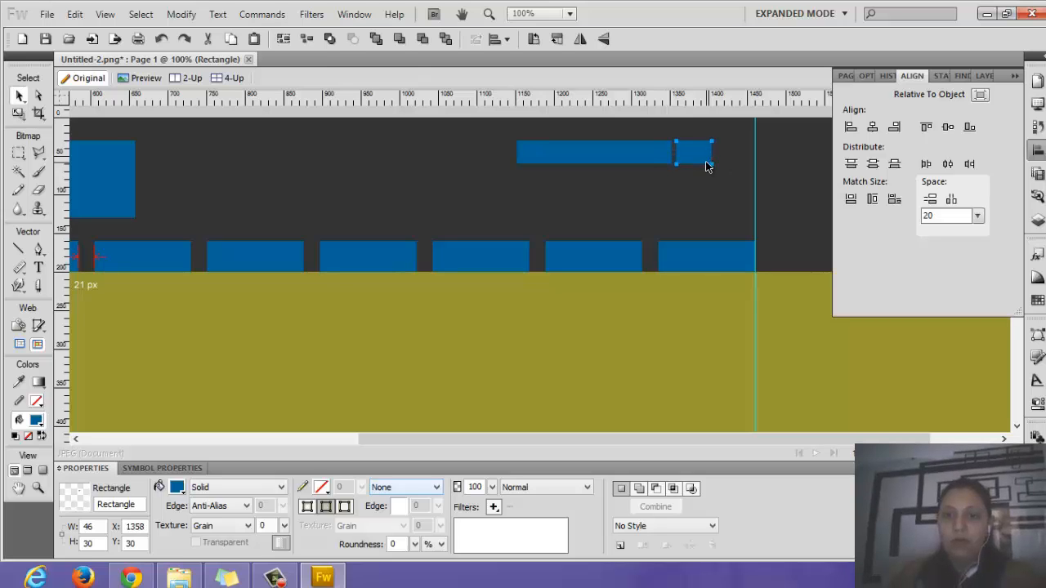
{"action": "key", "text": "Right"}
{"action": "key", "text": "Right"}
{"action": "key", "text": "Right"}
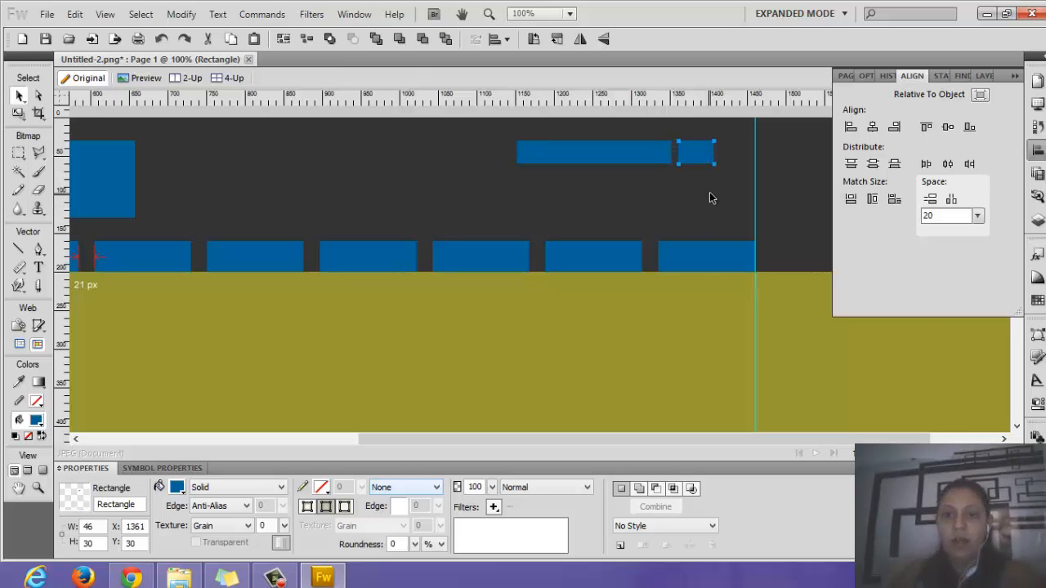
Step: Move the bar and its small companion block together to the right content guide, at X 1205
{"action": "left_click", "coordinate": [663, 198]}
{"action": "left_click_drag", "start_coordinate": [479, 127], "coordinate": [724, 177]}
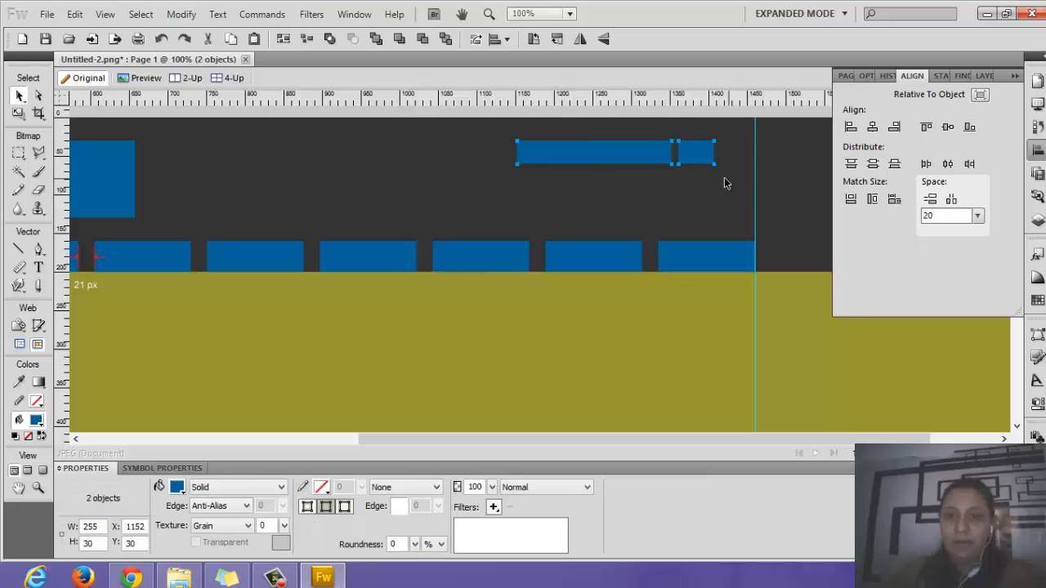
{"action": "key", "text": "shift+Right"}
{"action": "key", "text": "shift+Right"}
{"action": "key", "text": "shift+Right"}
{"action": "key", "text": "shift+Right"}
{"action": "key", "text": "shift+Right"}
{"action": "key", "text": "Right"}
{"action": "key", "text": "Right"}
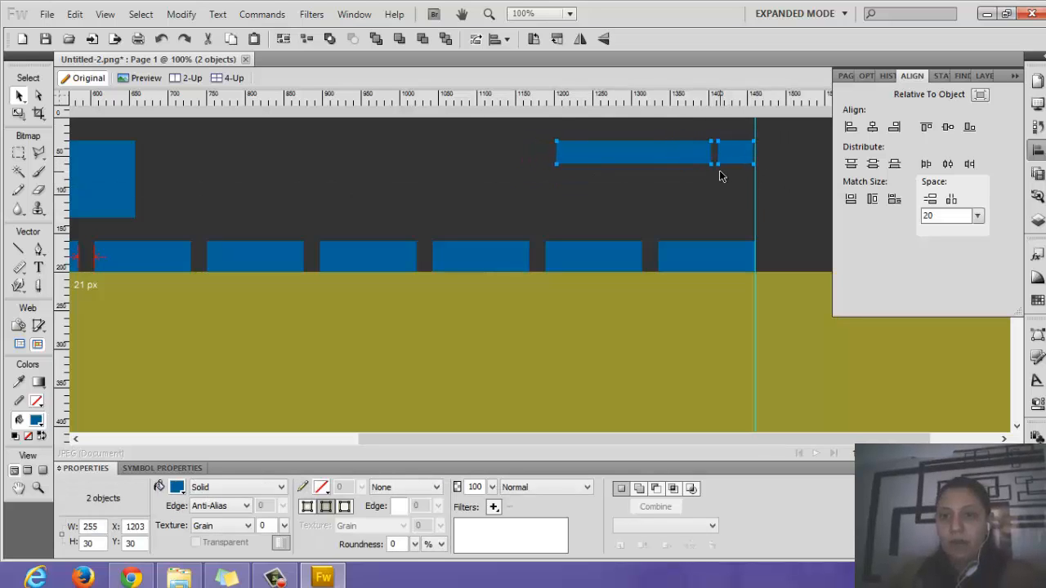
{"action": "key", "text": "Right"}
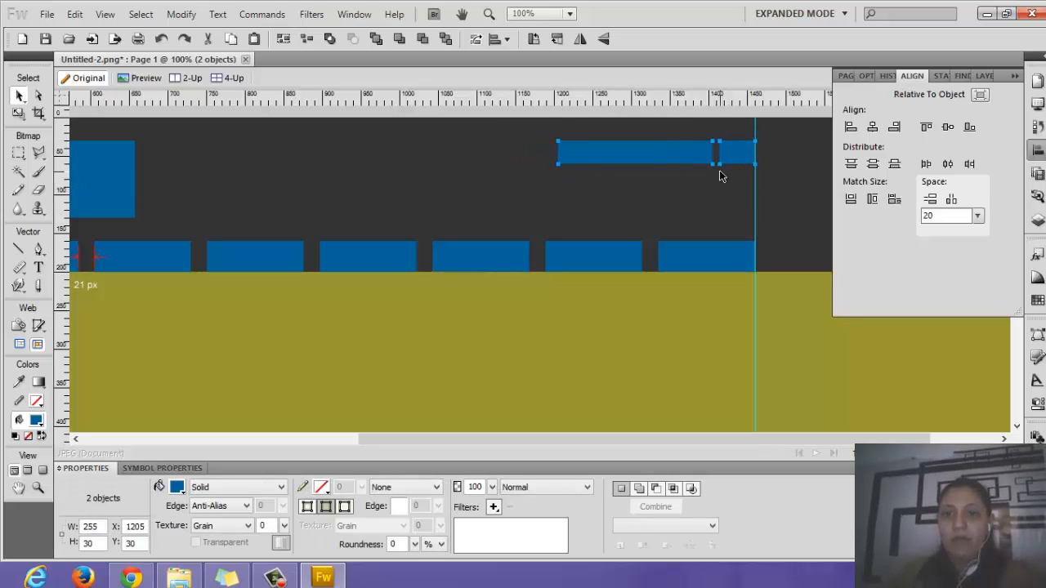
{"action": "left_click", "coordinate": [618, 379]}
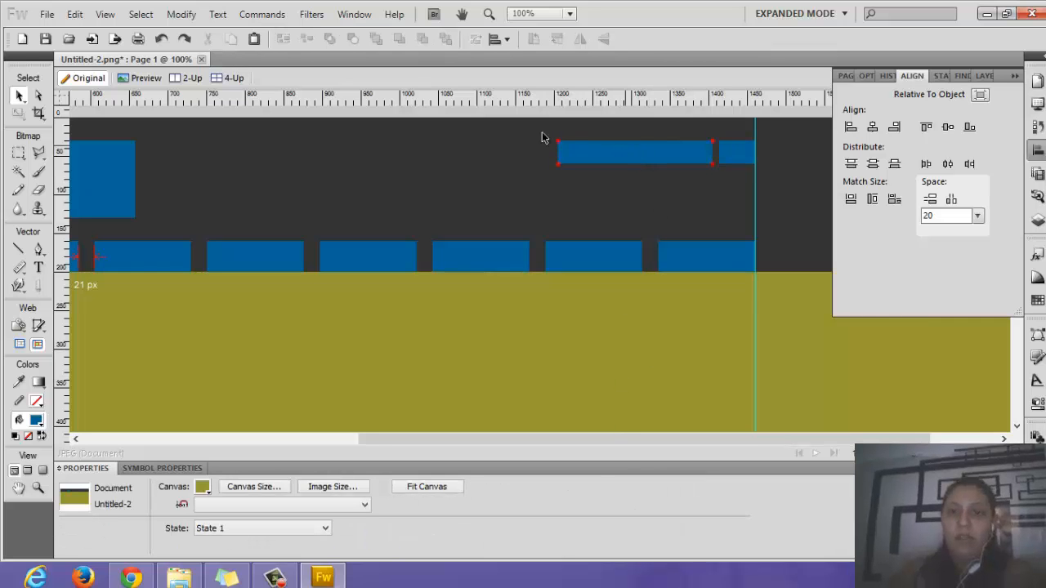
Step: Add the text label "Pesquisa" at the left end of the wide header bar
{"action": "left_click", "coordinate": [38, 267]}
{"action": "left_click", "coordinate": [568, 156]}
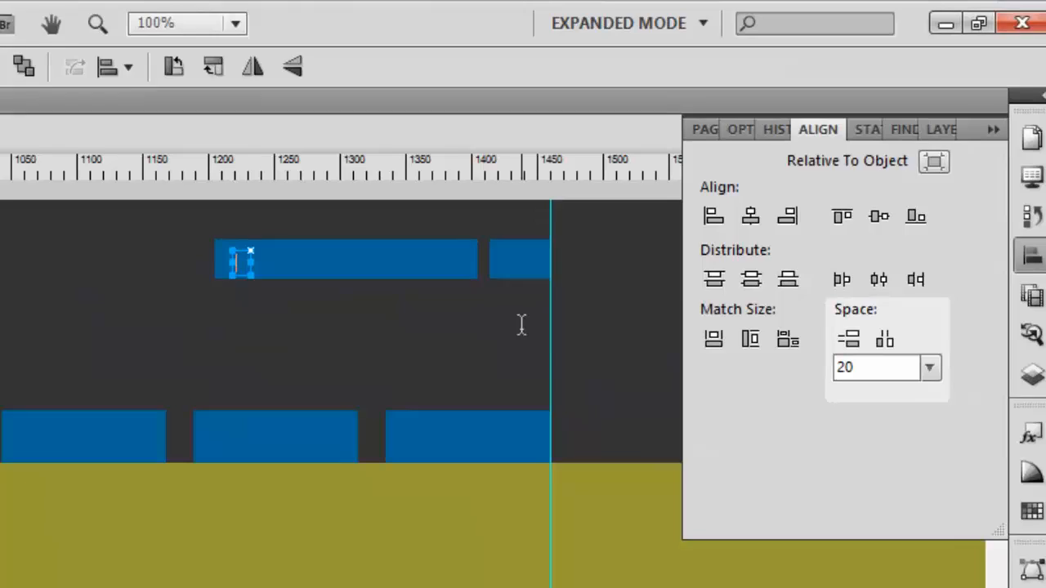
{"action": "type", "text": "p"}
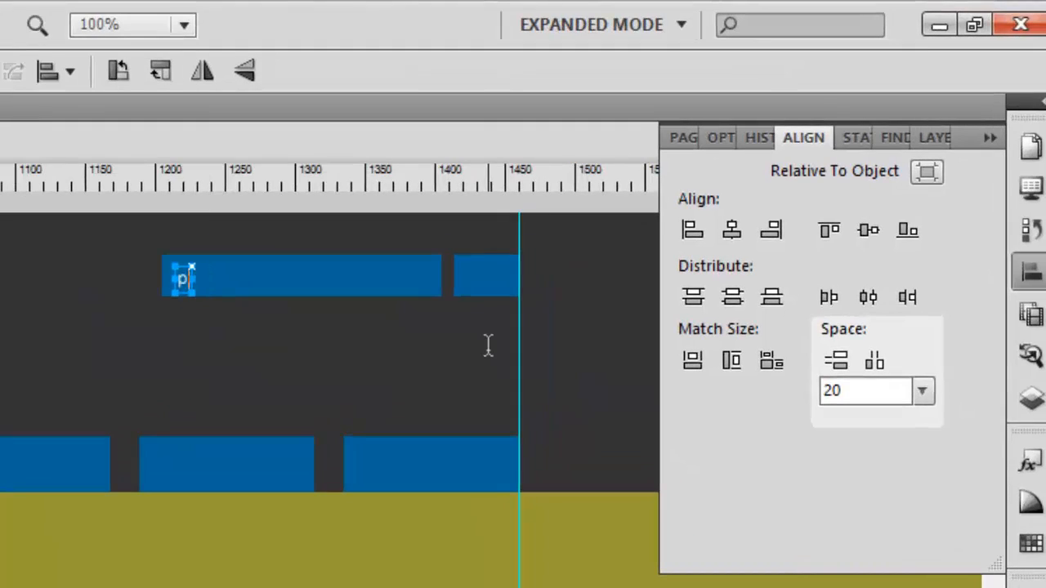
{"action": "type", "text": "esquisa"}
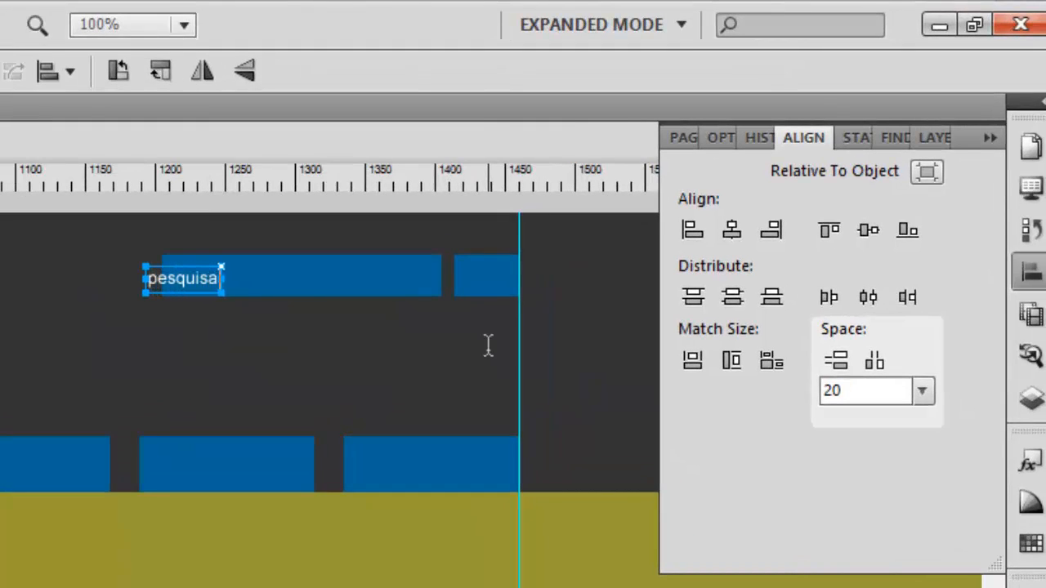
{"action": "key", "text": "Home"}
{"action": "key", "text": "Delete"}
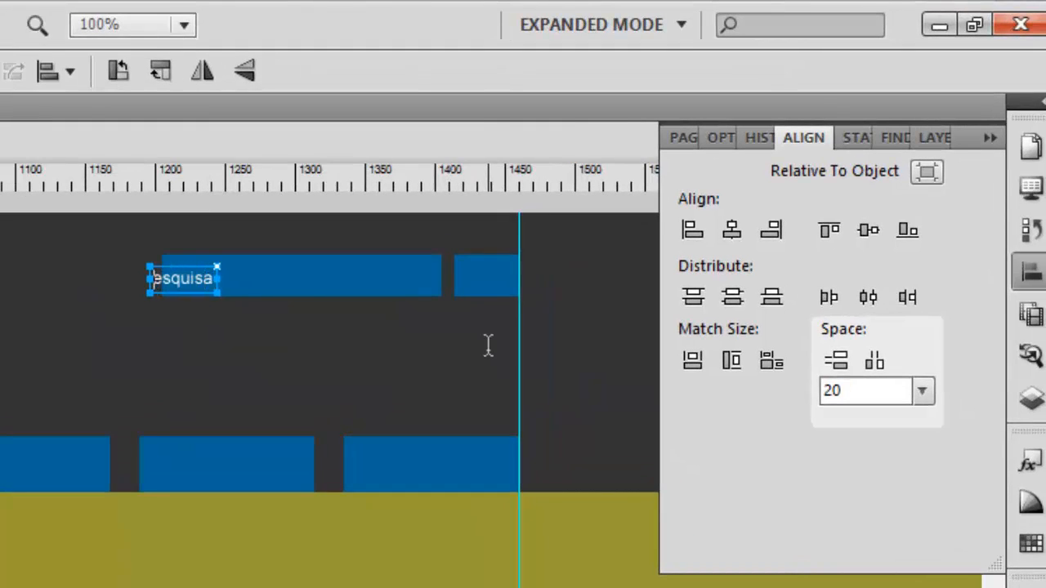
{"action": "type", "text": "P"}
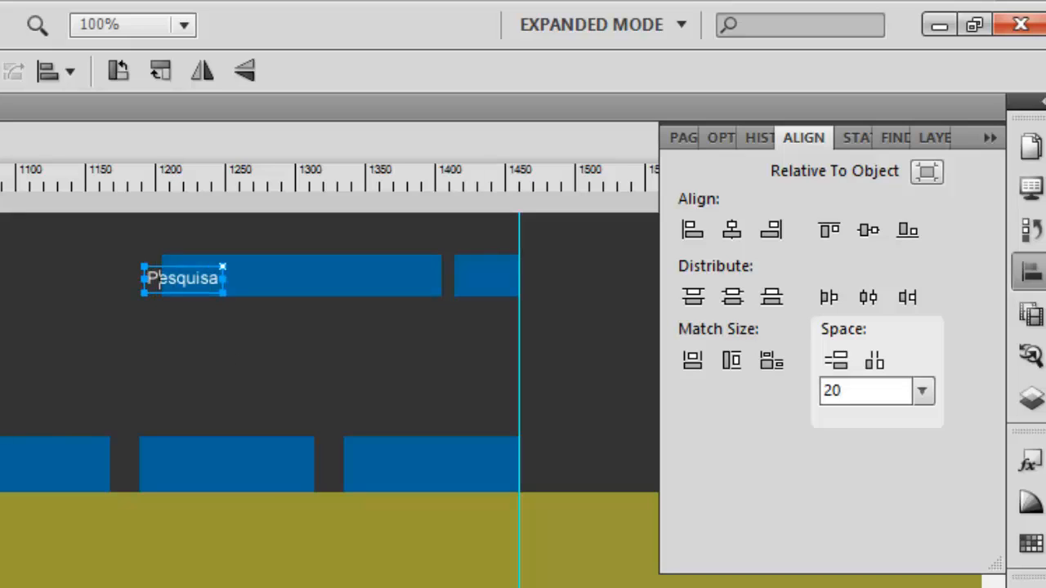
Step: Shift the "Pesquisa" label right so it sits fully inside the left end of the wide bar, and deselect it
{"action": "key", "text": "Escape"}
{"action": "key", "text": "shift+Right"}
{"action": "key", "text": "shift+Right"}
{"action": "key", "text": "shift+Right"}
{"action": "key", "text": "shift+Right"}
{"action": "key", "text": "shift+Left"}
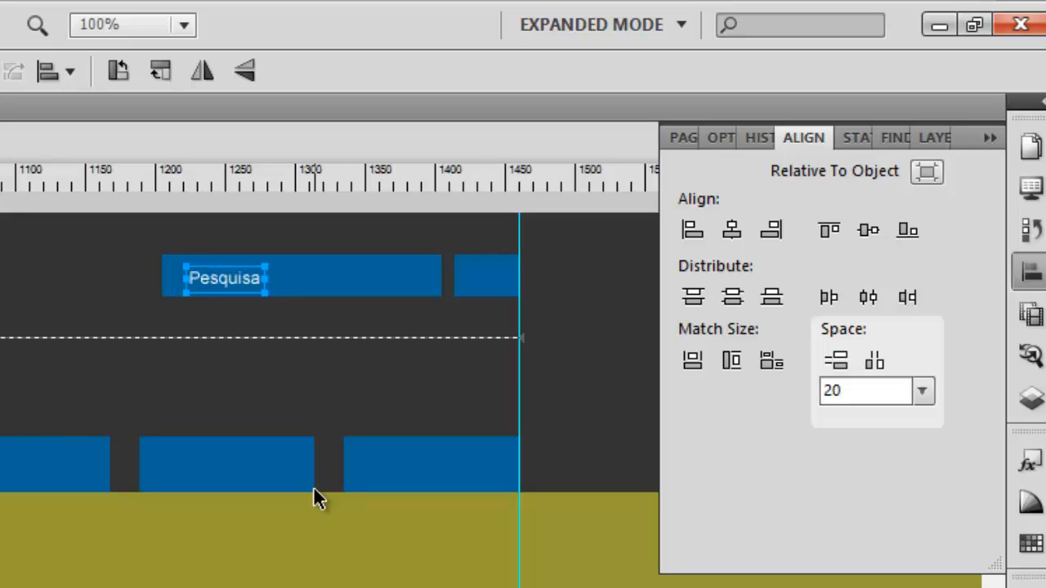
{"action": "key", "text": "shift+Left"}
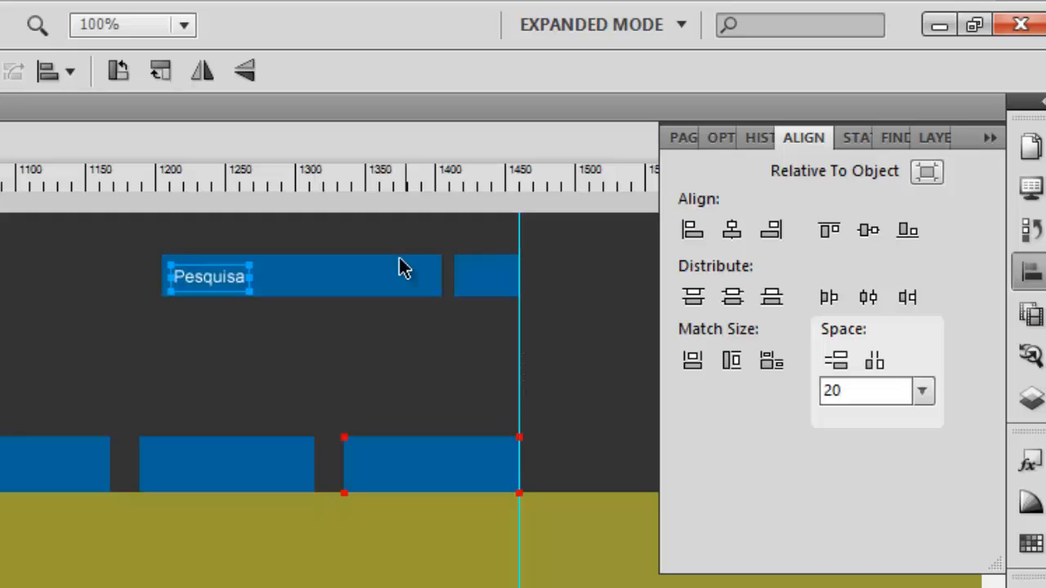
{"action": "left_click", "coordinate": [460, 310]}
{"action": "key", "text": "ctrl+minus"}
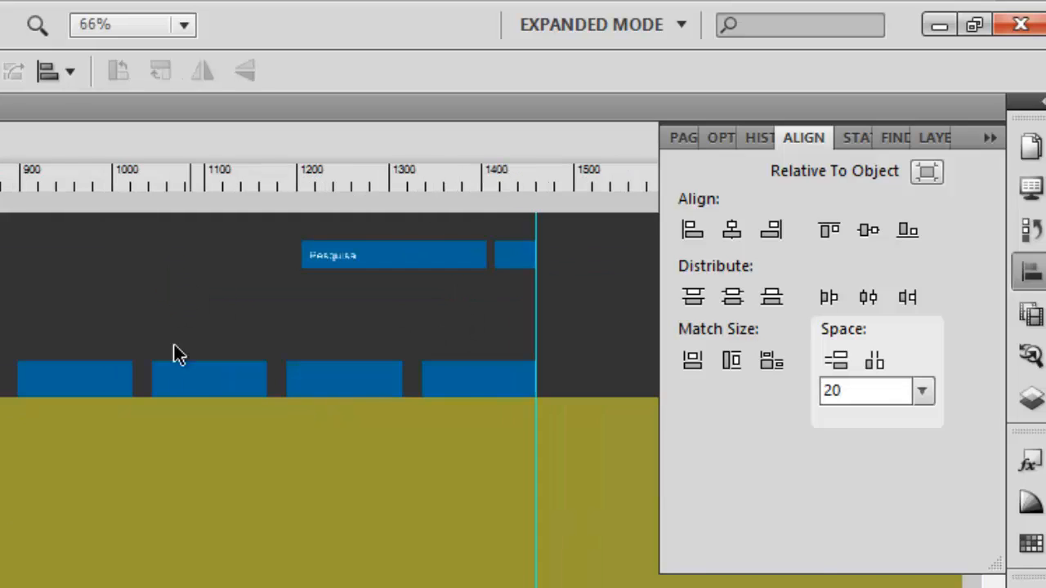
{"action": "key", "text": "ctrl+minus"}
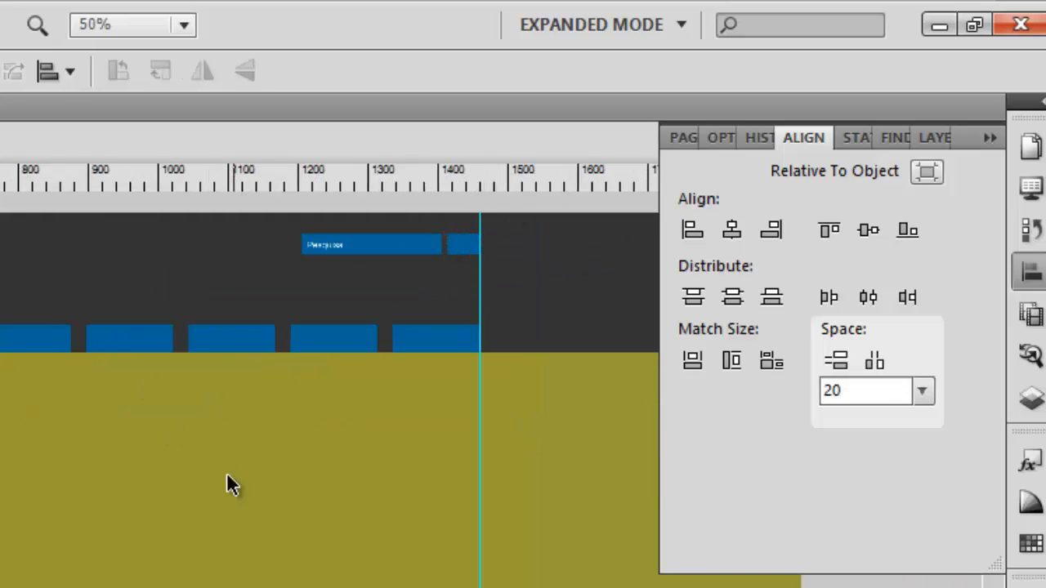
Step: Draw a white rectangle about 1938 × 450 px across the full canvas width, directly below the dark header
{"action": "scroll", "coordinate": [64, 482], "scroll_direction": "down", "scroll_amount": 3}
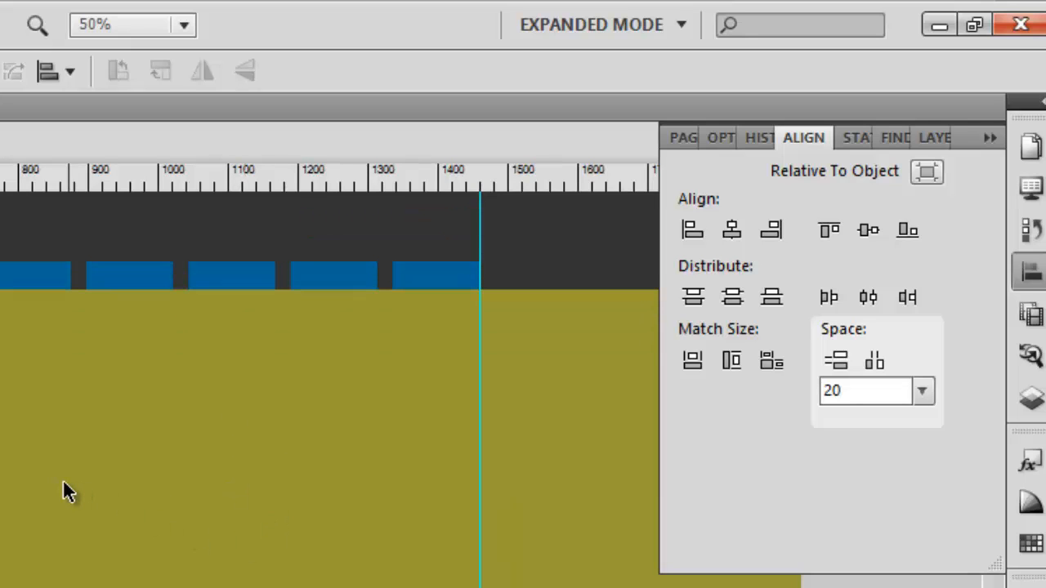
{"action": "scroll", "coordinate": [63, 490], "scroll_direction": "down", "scroll_amount": 2}
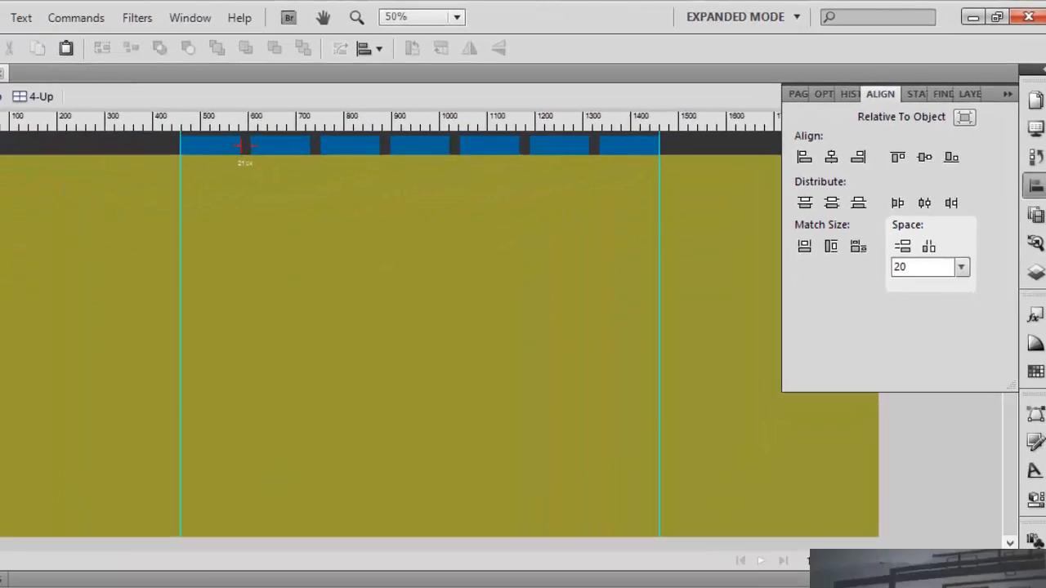
{"action": "left_click", "coordinate": [33, 270]}
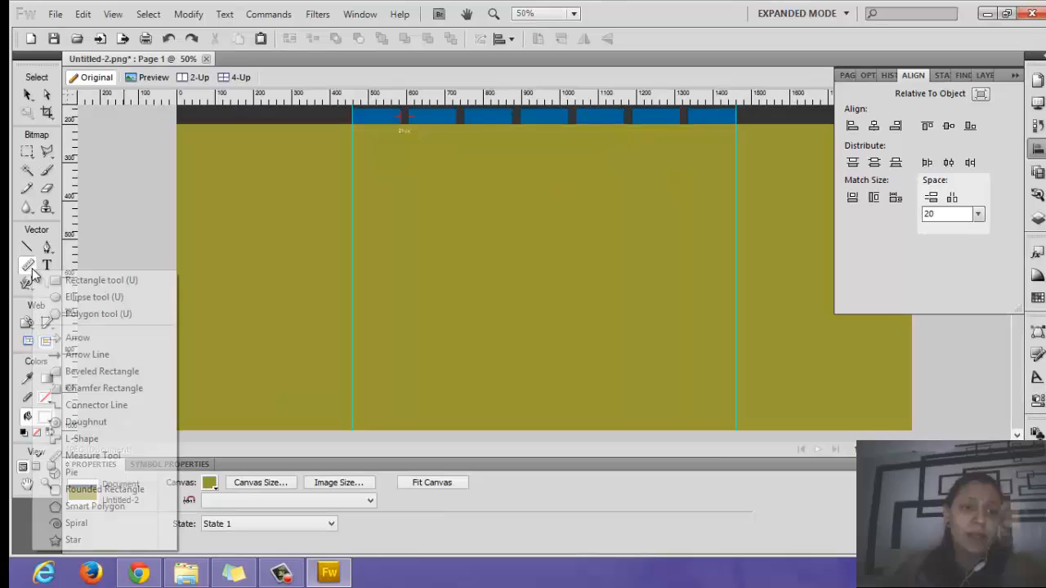
{"action": "left_click", "coordinate": [79, 279]}
{"action": "scroll", "coordinate": [400, 167], "scroll_direction": "up", "scroll_amount": 1}
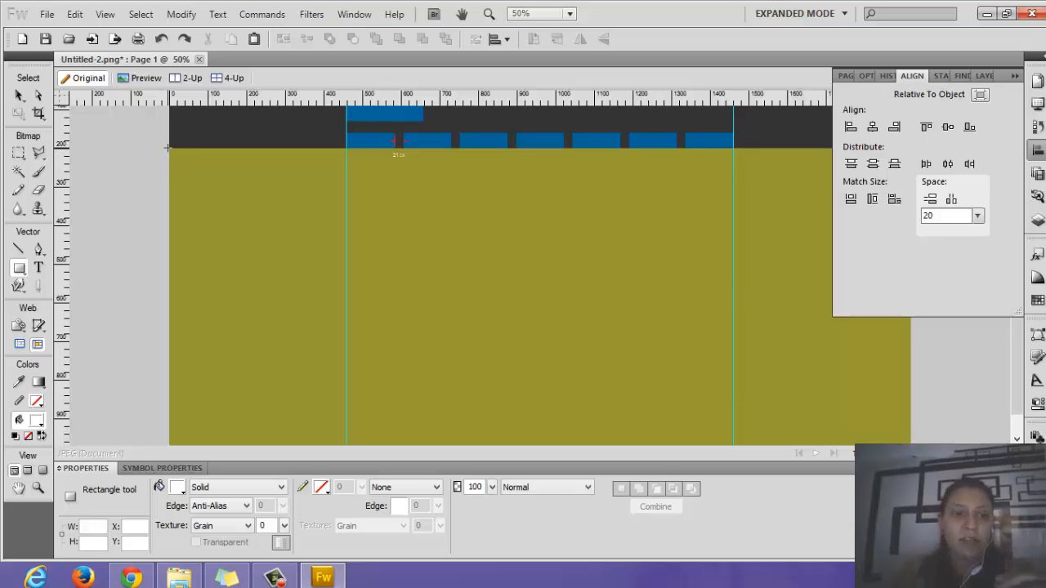
{"action": "left_click_drag", "start_coordinate": [169, 147], "coordinate": [917, 321]}
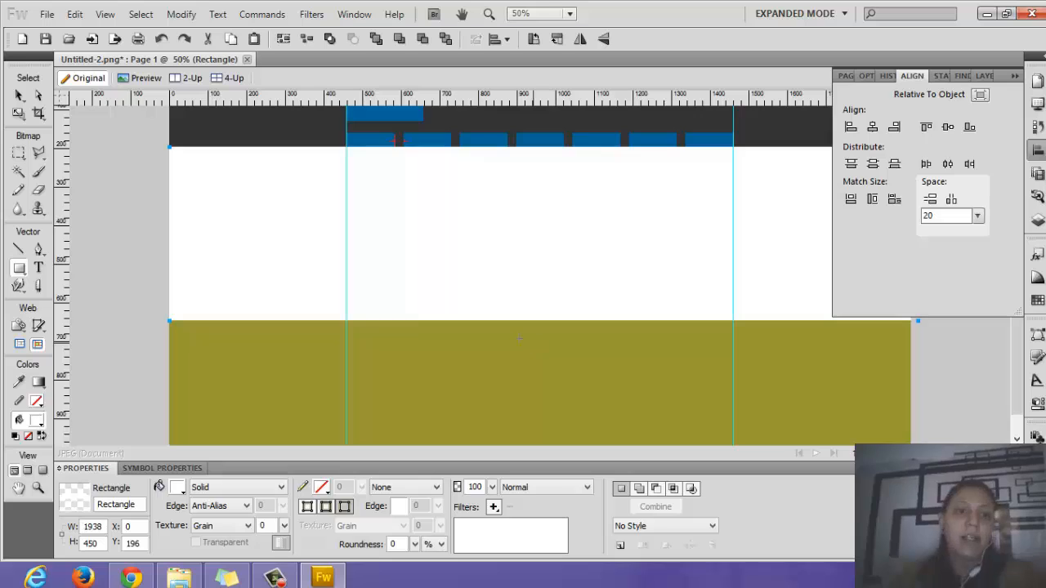
Step: Nudge the white rectangle to Y 200 so its top edge sits flush against the dark header
{"action": "left_click", "coordinate": [19, 95]}
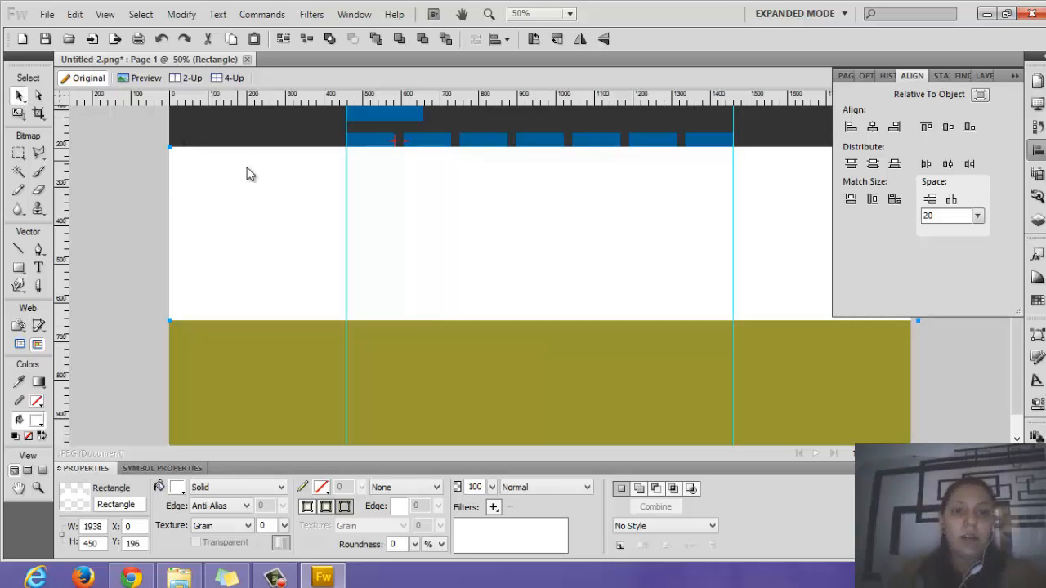
{"action": "key", "text": "Down"}
{"action": "key", "text": "Down"}
{"action": "key", "text": "Down"}
{"action": "key", "text": "Down"}
{"action": "key", "text": "Down"}
{"action": "key", "text": "Down"}
{"action": "key", "text": "Down"}
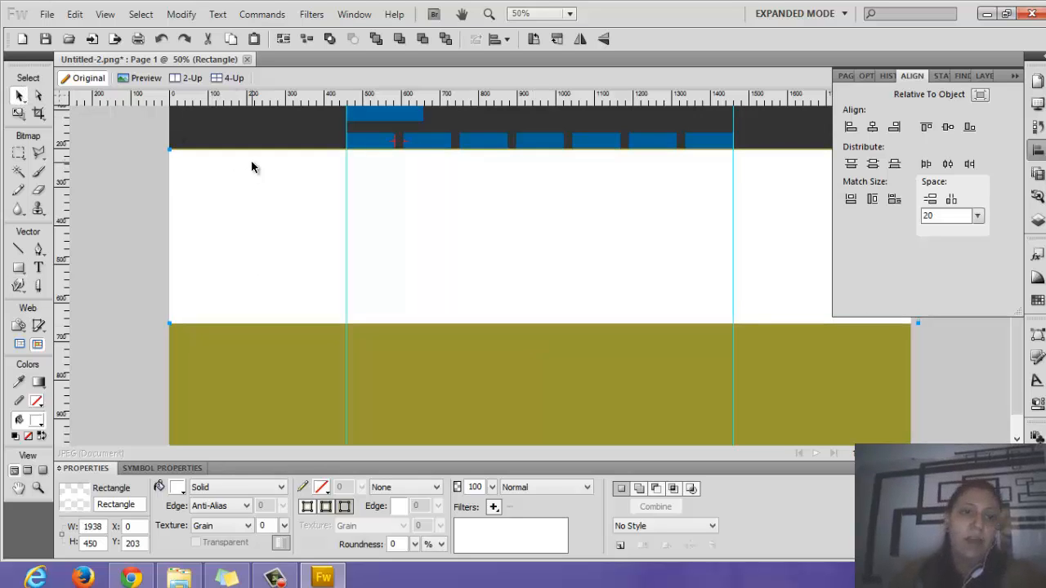
{"action": "scroll", "coordinate": [252, 162], "scroll_direction": "up", "scroll_amount": 2}
{"action": "scroll", "coordinate": [286, 173], "scroll_direction": "down", "scroll_amount": 1}
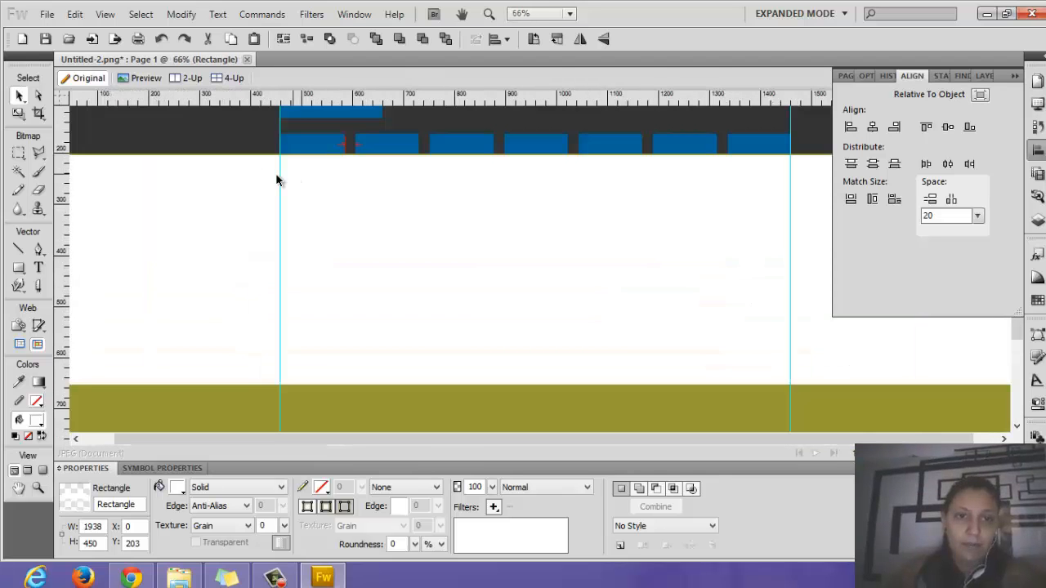
{"action": "scroll", "coordinate": [229, 177], "scroll_direction": "up", "scroll_amount": 1}
{"action": "scroll", "coordinate": [204, 188], "scroll_direction": "up", "scroll_amount": 1}
{"action": "scroll", "coordinate": [220, 211], "scroll_direction": "up", "scroll_amount": 1}
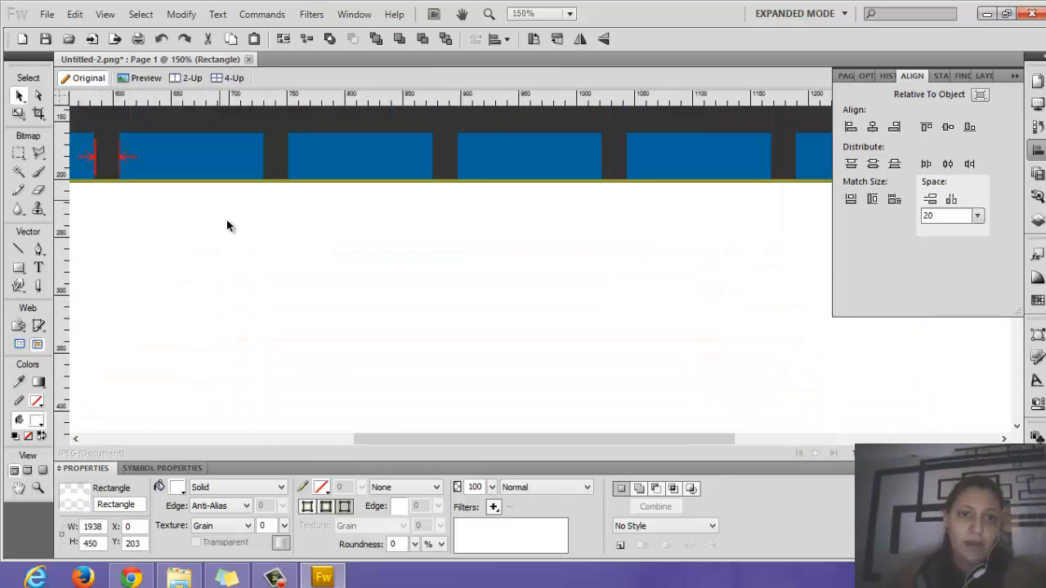
{"action": "key", "text": "Up"}
{"action": "key", "text": "Up"}
{"action": "key", "text": "Up"}
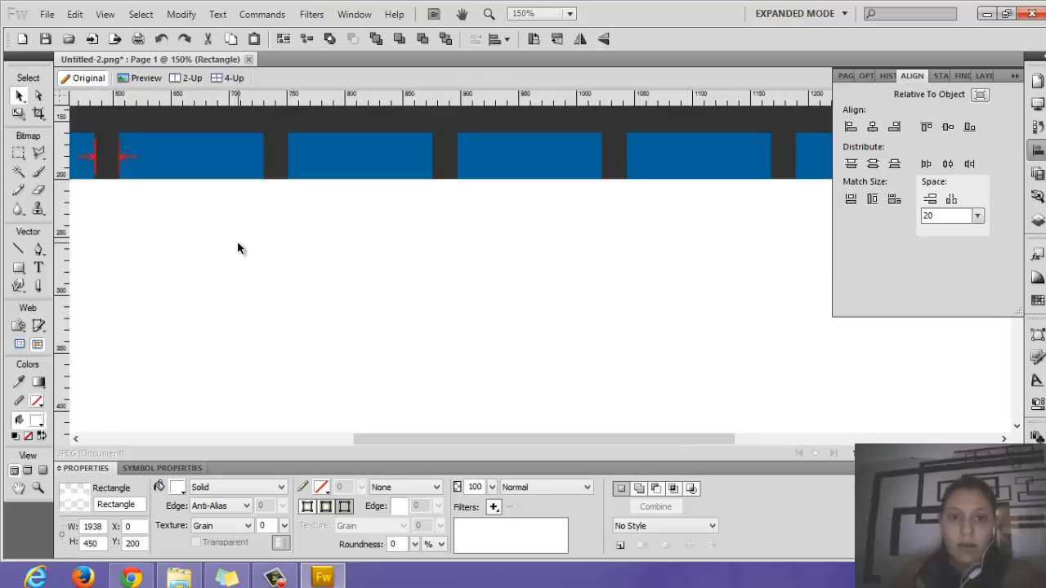
Step: Move the white rectangle 20 px down to Y 220, leaving a gap below the header
{"action": "scroll", "coordinate": [574, 287], "scroll_direction": "down", "scroll_amount": 1}
{"action": "scroll", "coordinate": [403, 229], "scroll_direction": "down", "scroll_amount": 1}
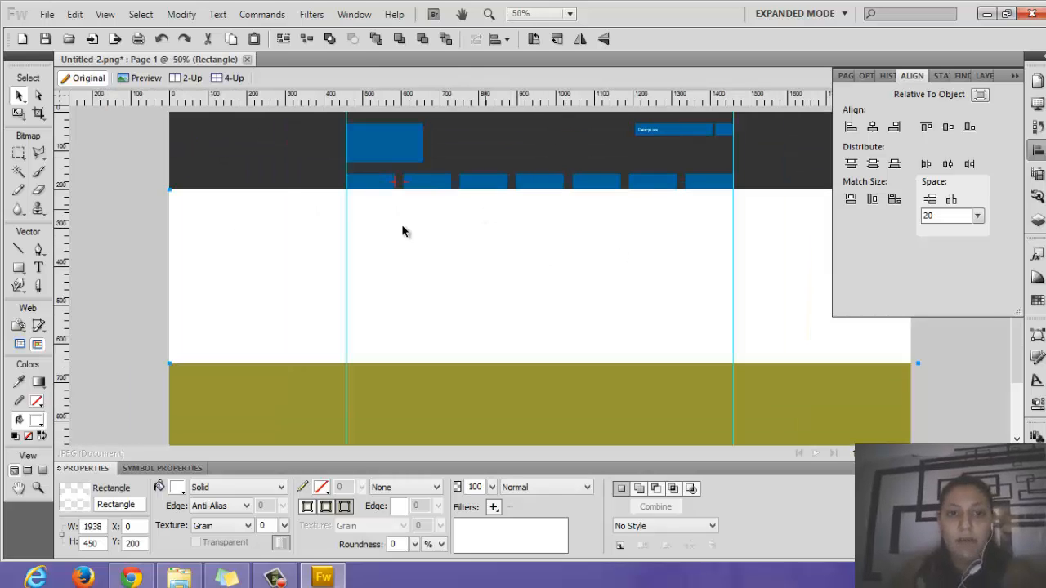
{"action": "scroll", "coordinate": [255, 170], "scroll_direction": "down", "scroll_amount": 1}
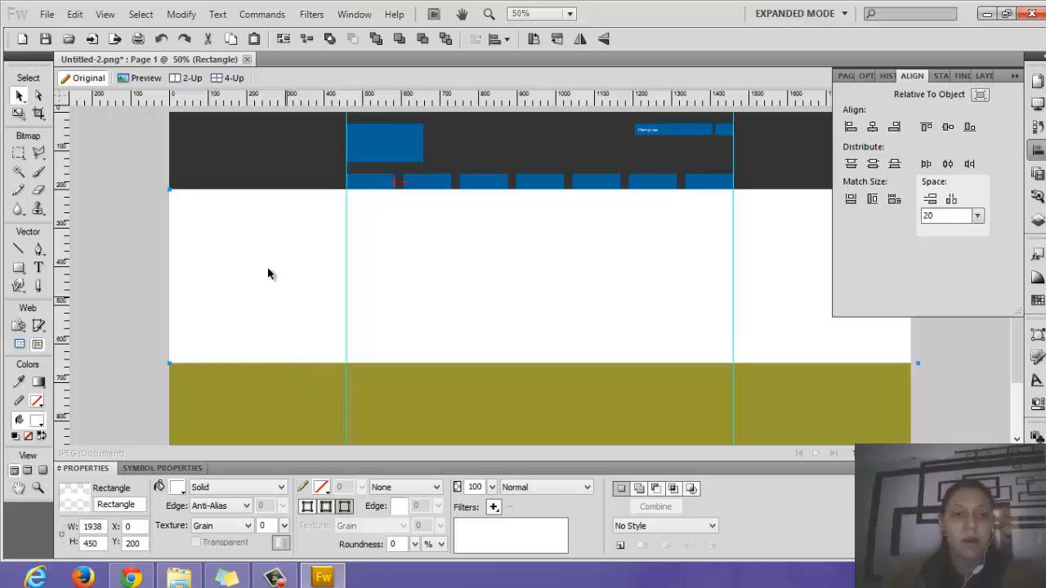
{"action": "key", "text": "shift+Down"}
{"action": "key", "text": "shift+Down"}
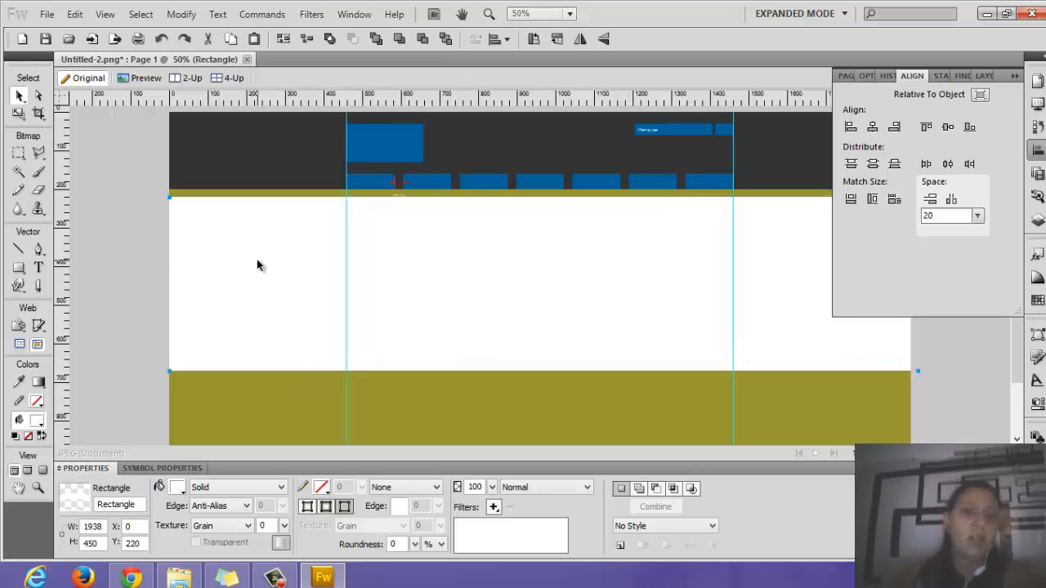
Step: Resize the white rectangle to 1920 × 350 px and fill it with the blue sampled from the logo block
{"action": "left_click", "coordinate": [572, 391]}
{"action": "left_click", "coordinate": [478, 348]}
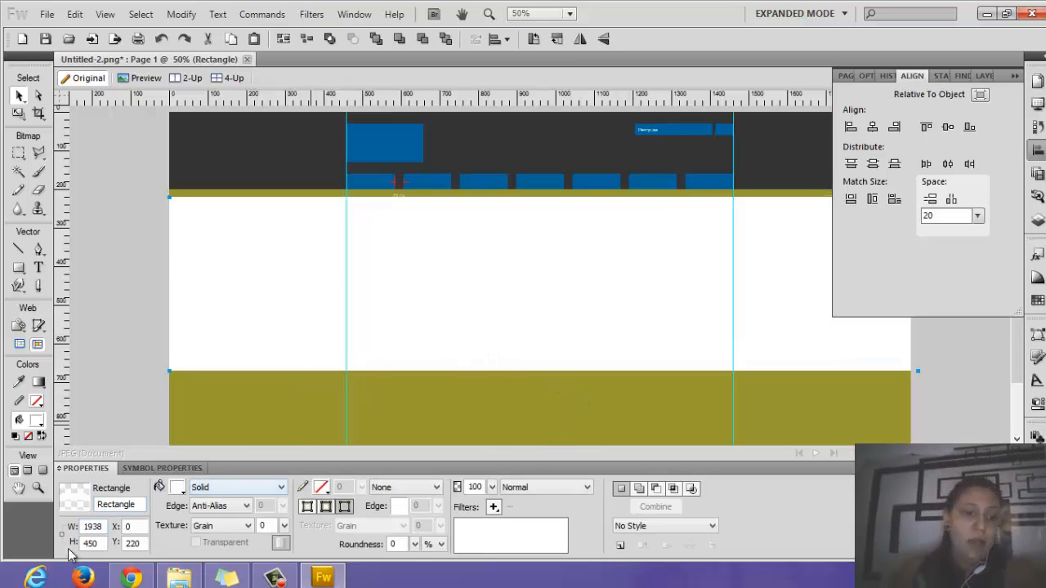
{"action": "left_click", "coordinate": [92, 543]}
{"action": "left_click_drag", "start_coordinate": [103, 527], "coordinate": [92, 527]}
{"action": "type", "text": "20"}
{"action": "key", "text": "Tab"}
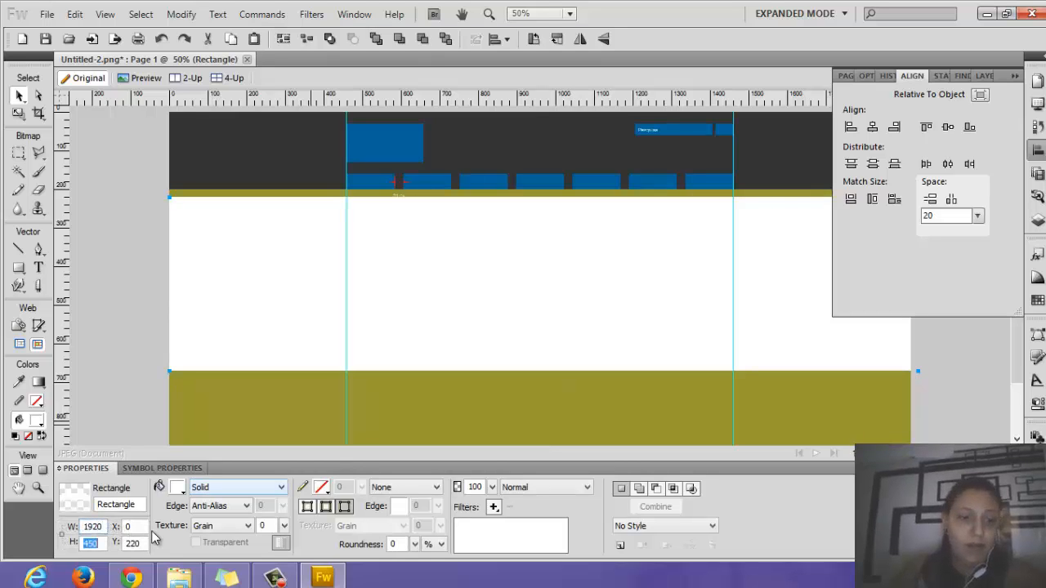
{"action": "type", "text": "350"}
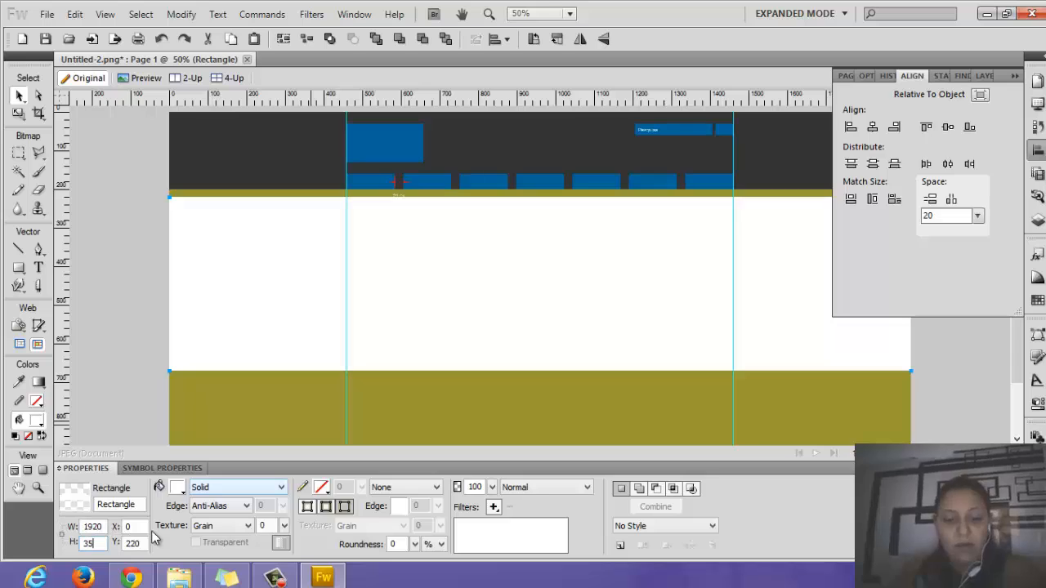
{"action": "key", "text": "Return"}
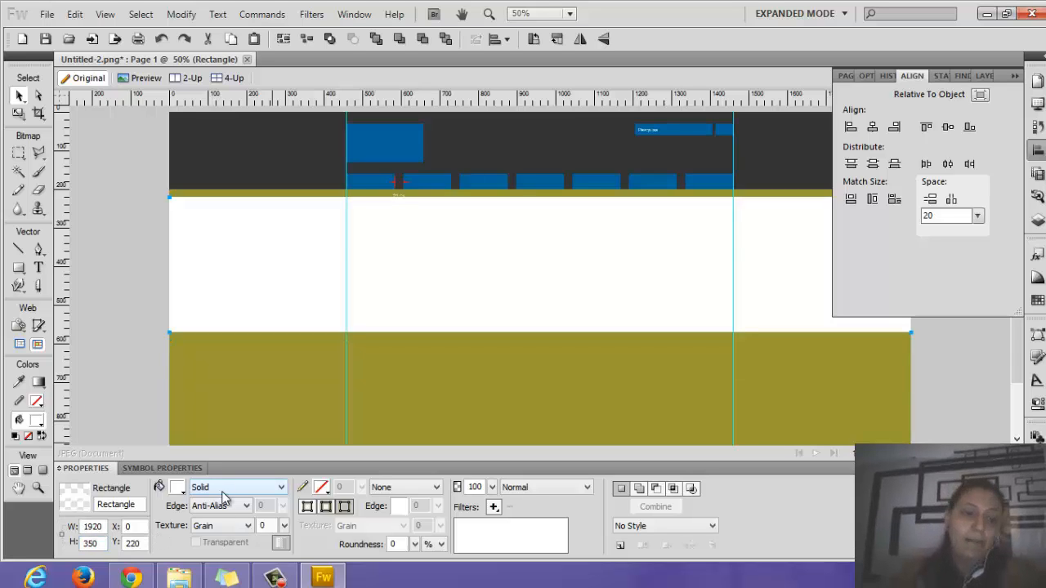
{"action": "left_click", "coordinate": [176, 488]}
{"action": "left_click", "coordinate": [373, 141]}
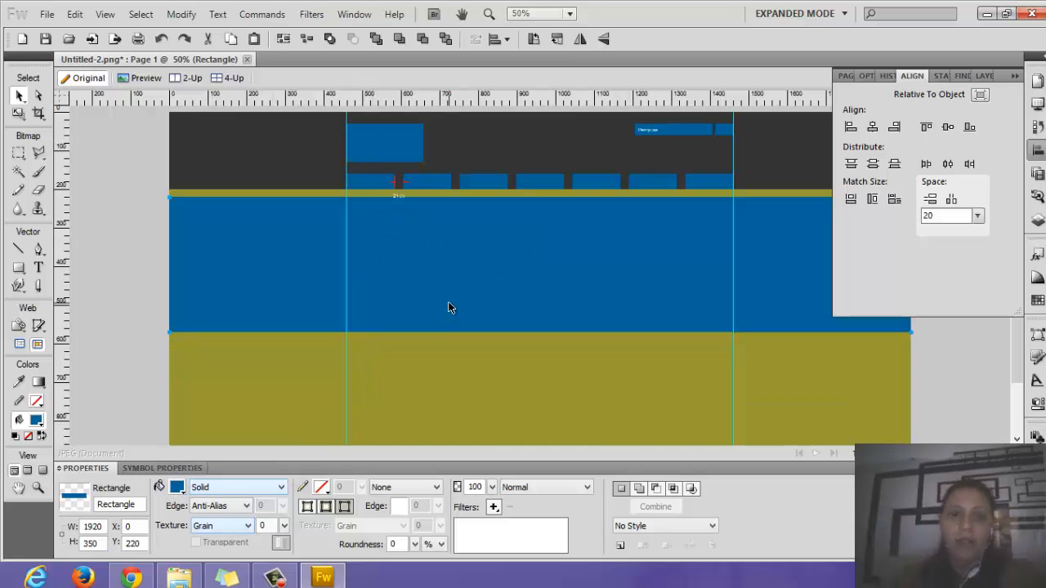
Step: Draw a small circle in the lower part of the blue banner and set its size to 20 × 20 px
{"action": "left_click", "coordinate": [619, 425]}
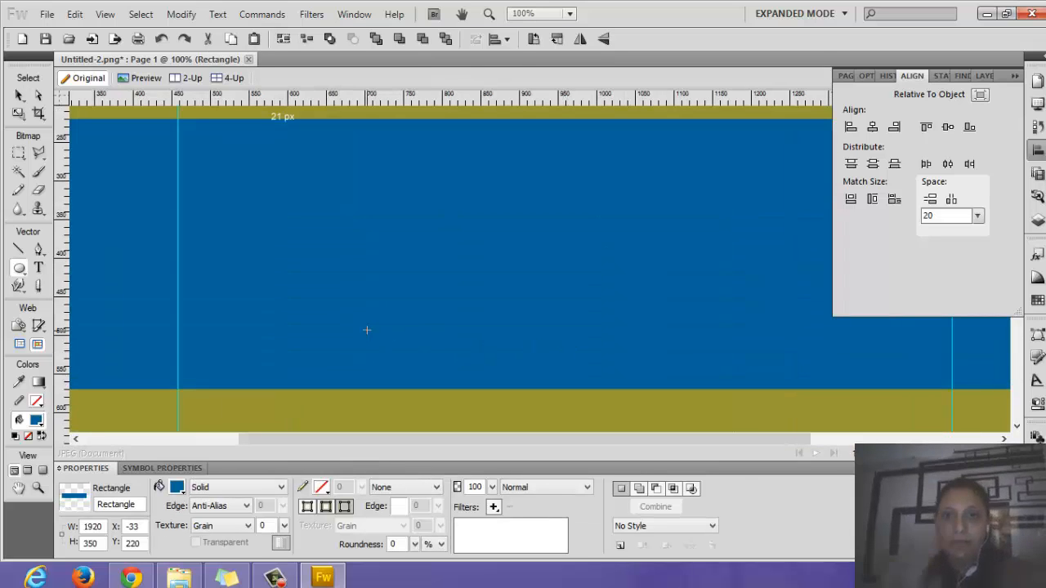
{"action": "left_click_drag", "start_coordinate": [396, 345], "coordinate": [418, 366]}
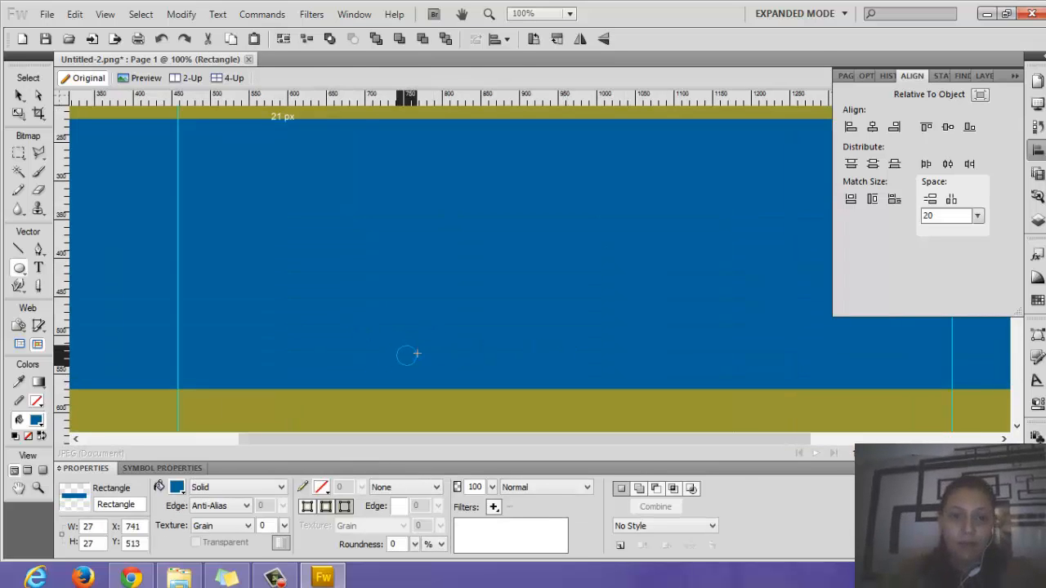
{"action": "double_click", "coordinate": [100, 532]}
{"action": "type", "text": "20"}
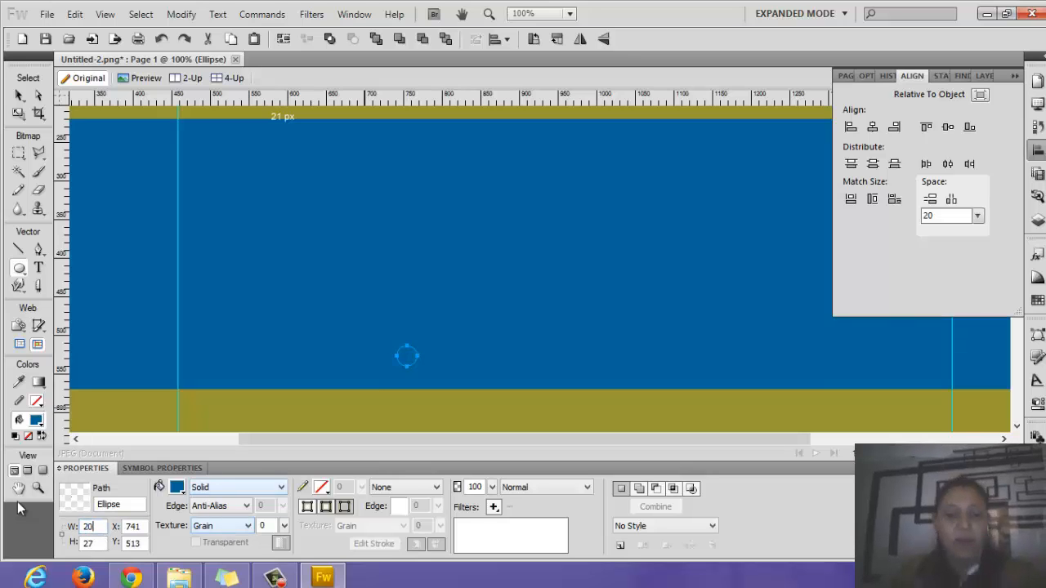
{"action": "key", "text": "Tab"}
{"action": "type", "text": "20"}
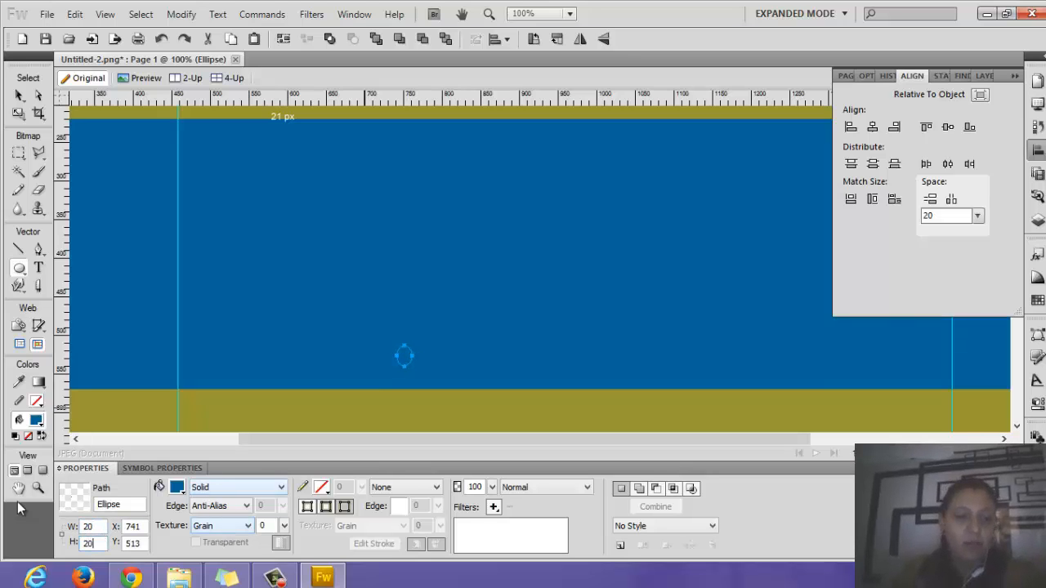
Step: Give the small circle a white fill and a dark grey 1-Pixel Soft stroke with a width of 3
{"action": "left_click", "coordinate": [177, 487]}
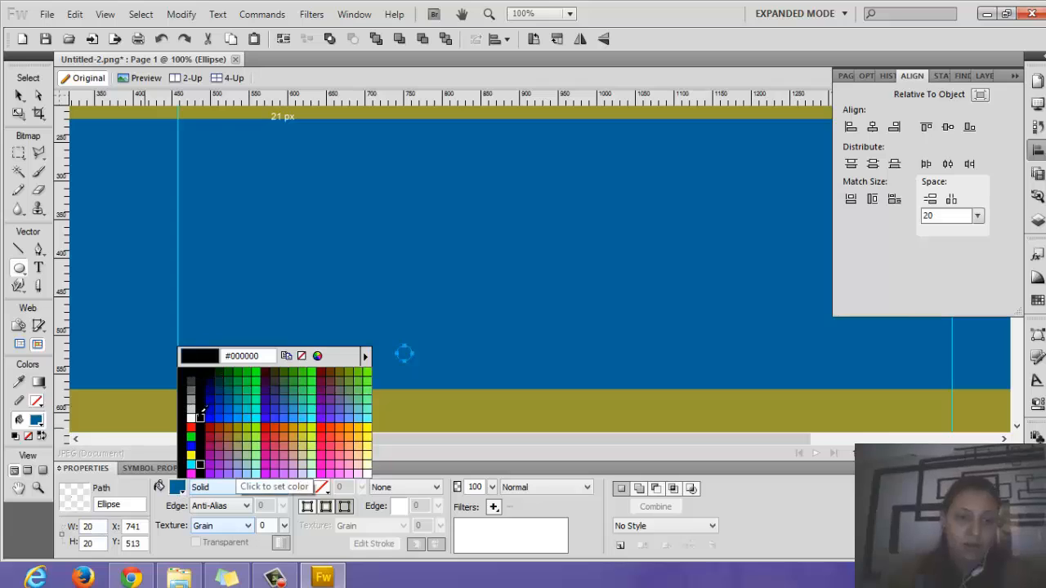
{"action": "left_click", "coordinate": [182, 407]}
{"action": "left_click", "coordinate": [327, 489]}
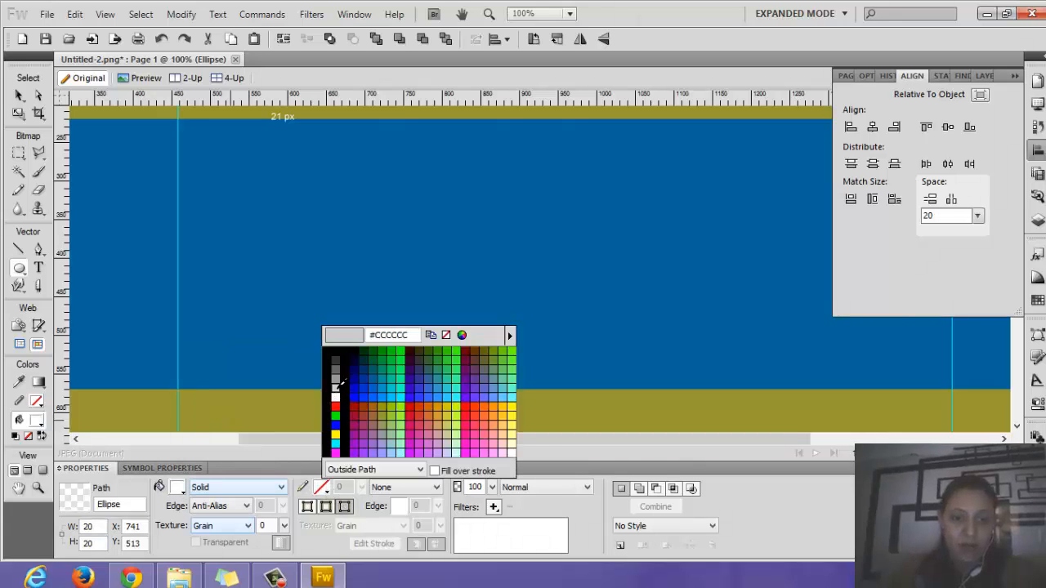
{"action": "left_click", "coordinate": [397, 387]}
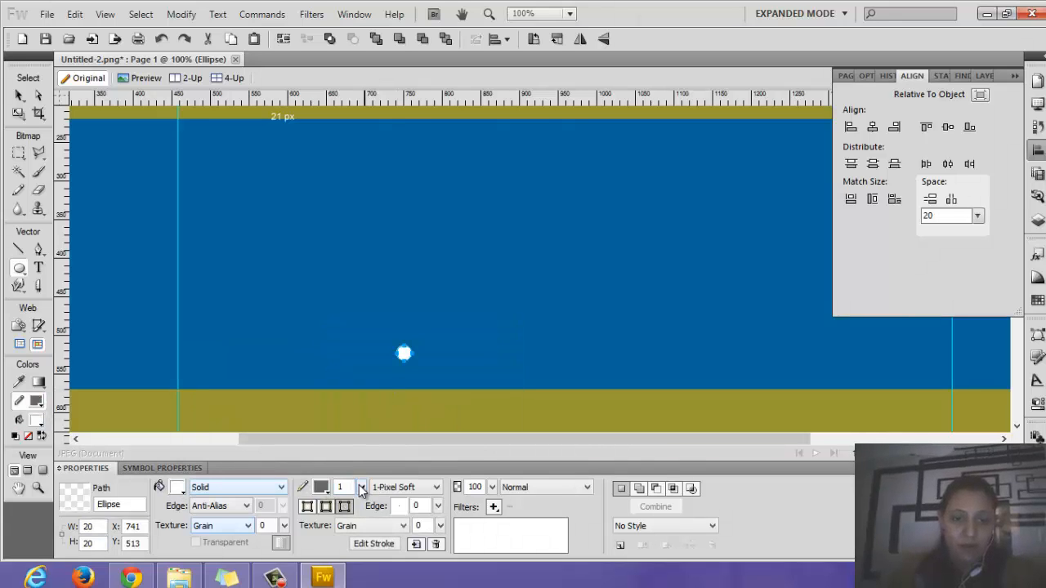
{"action": "left_click_drag", "start_coordinate": [362, 490], "coordinate": [368, 487]}
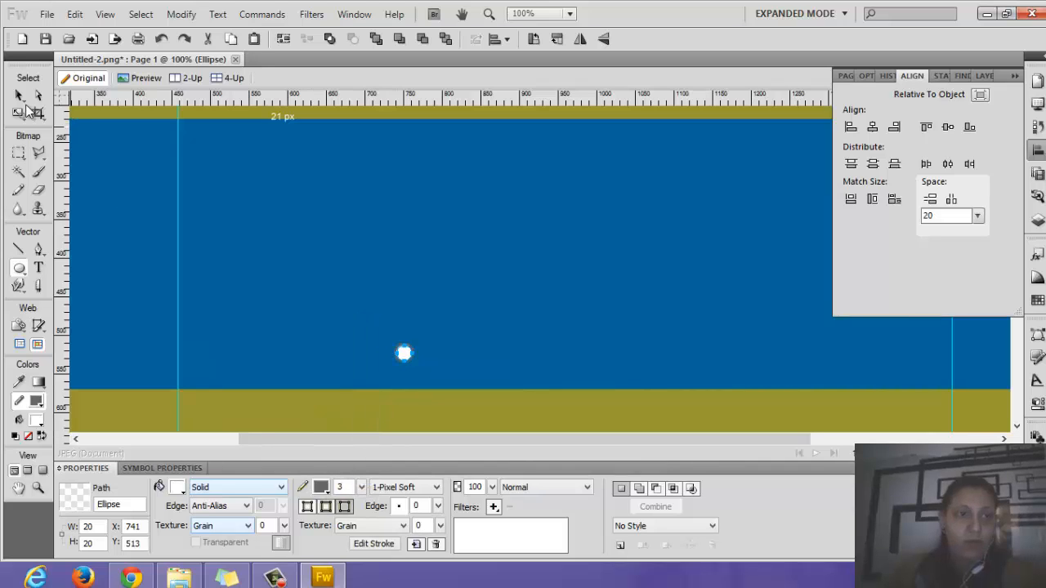
Step: Centre the circle horizontally relative to the canvas and move it down near the banner's bottom edge, at Y 537
{"action": "left_click", "coordinate": [20, 96]}
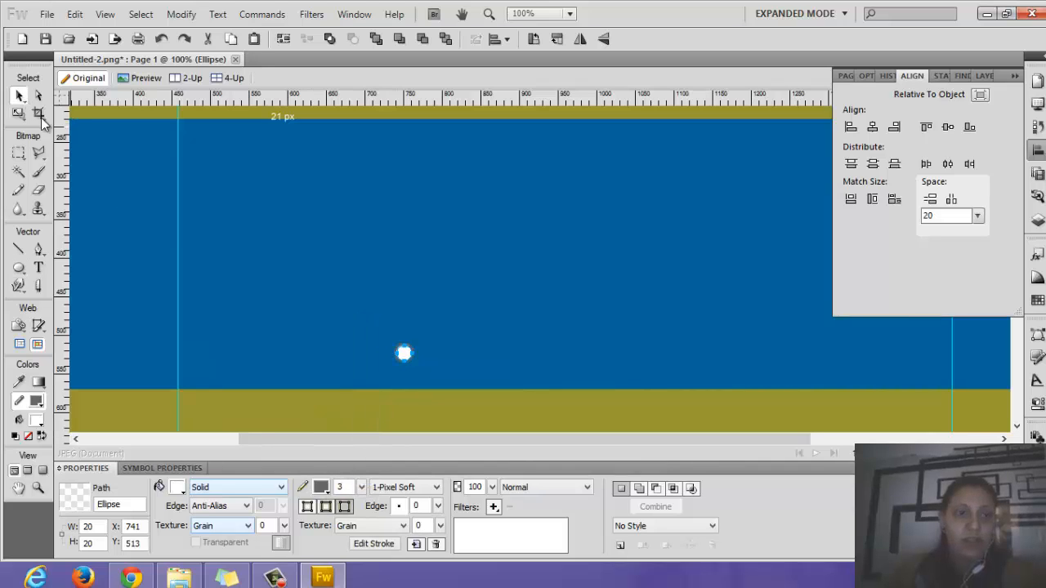
{"action": "left_click", "coordinate": [980, 94]}
{"action": "left_click", "coordinate": [873, 127]}
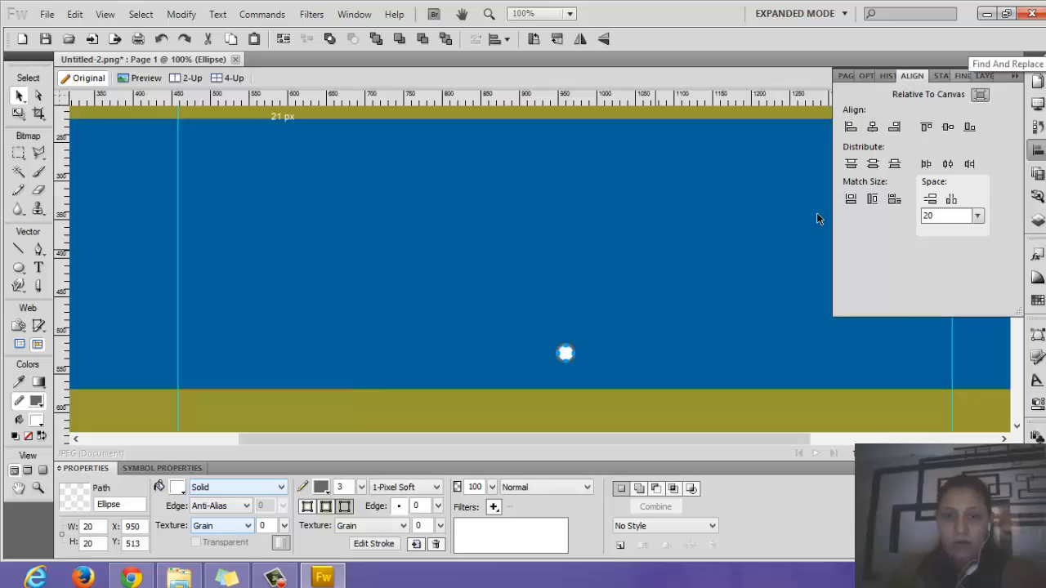
{"action": "left_click", "coordinate": [569, 407]}
{"action": "left_click_drag", "start_coordinate": [566, 357], "coordinate": [566, 372]}
{"action": "left_click", "coordinate": [580, 418]}
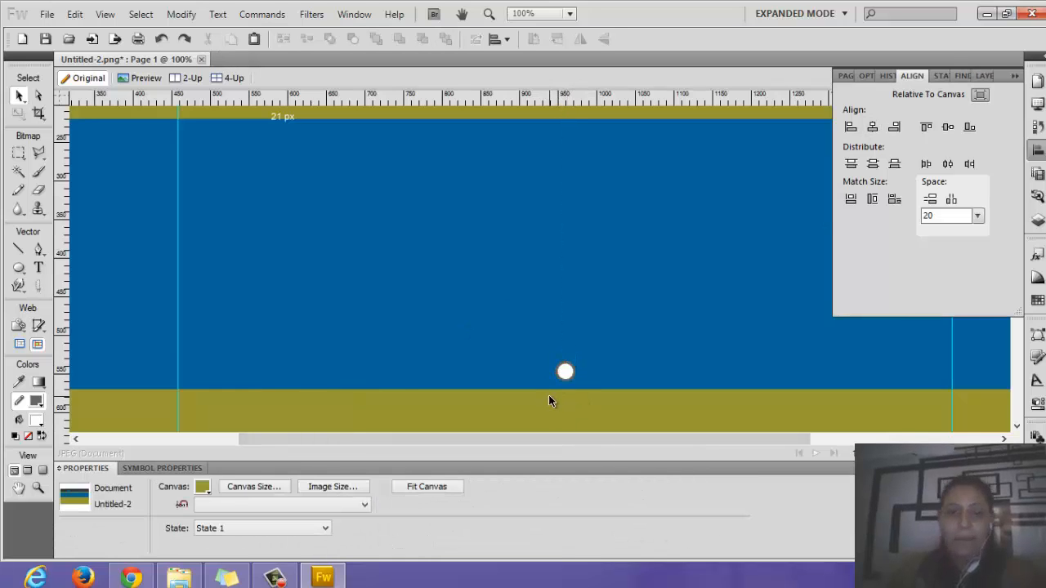
Step: Duplicate the centred circle and shift the copy 40 px left to X 910
{"action": "left_click", "coordinate": [568, 373]}
{"action": "key", "text": "ctrl+shift+d"}
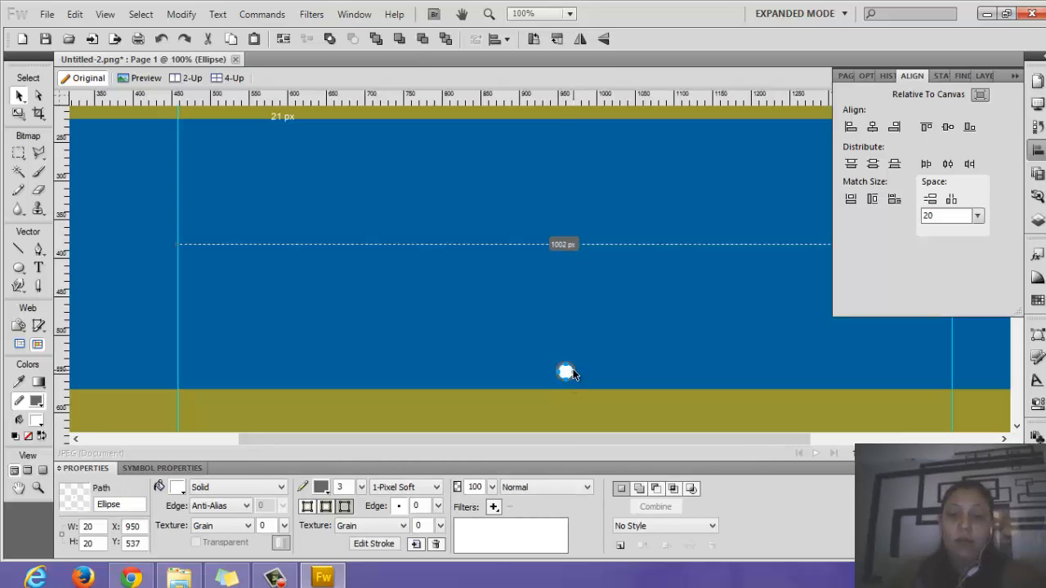
{"action": "key", "text": "shift+Left"}
{"action": "key", "text": "shift+Left"}
{"action": "key", "text": "shift+Left"}
{"action": "key", "text": "shift+Left"}
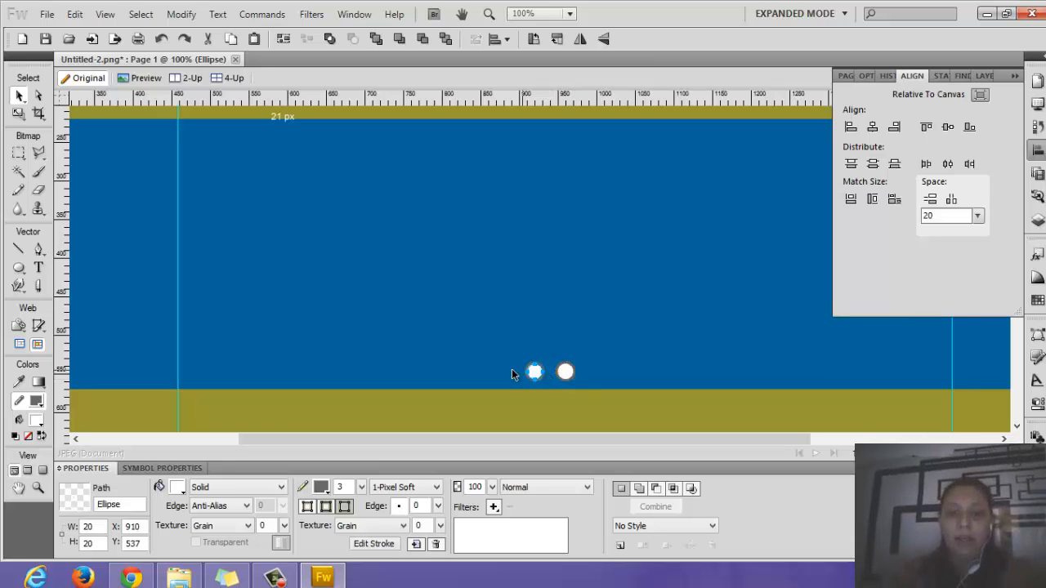
{"action": "left_click", "coordinate": [556, 381]}
{"action": "scroll", "coordinate": [554, 381], "scroll_direction": "up", "scroll_amount": 1}
{"action": "scroll", "coordinate": [554, 383], "scroll_direction": "down", "scroll_amount": 3}
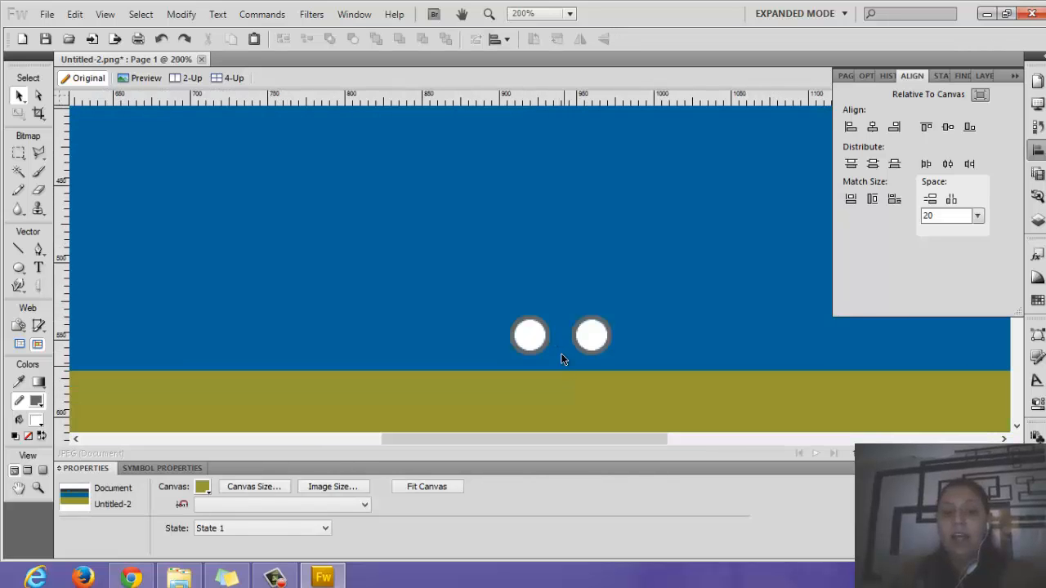
Step: Duplicate the left circle and place the copy to the right of the centred circle, at about X 1000
{"action": "left_click", "coordinate": [526, 336]}
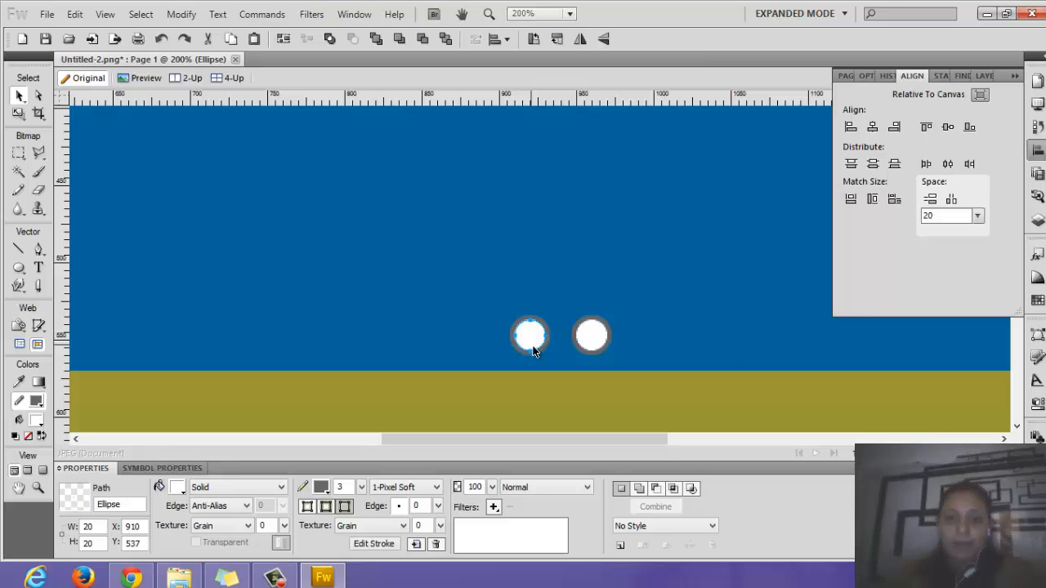
{"action": "key", "text": "alt+shift+Right"}
{"action": "key", "text": "shift+Right"}
{"action": "key", "text": "shift+Right"}
{"action": "key", "text": "shift+Right"}
{"action": "key", "text": "shift+Right"}
{"action": "key", "text": "shift+Right"}
{"action": "key", "text": "shift+Right"}
{"action": "key", "text": "shift+Right"}
{"action": "key", "text": "shift+Right"}
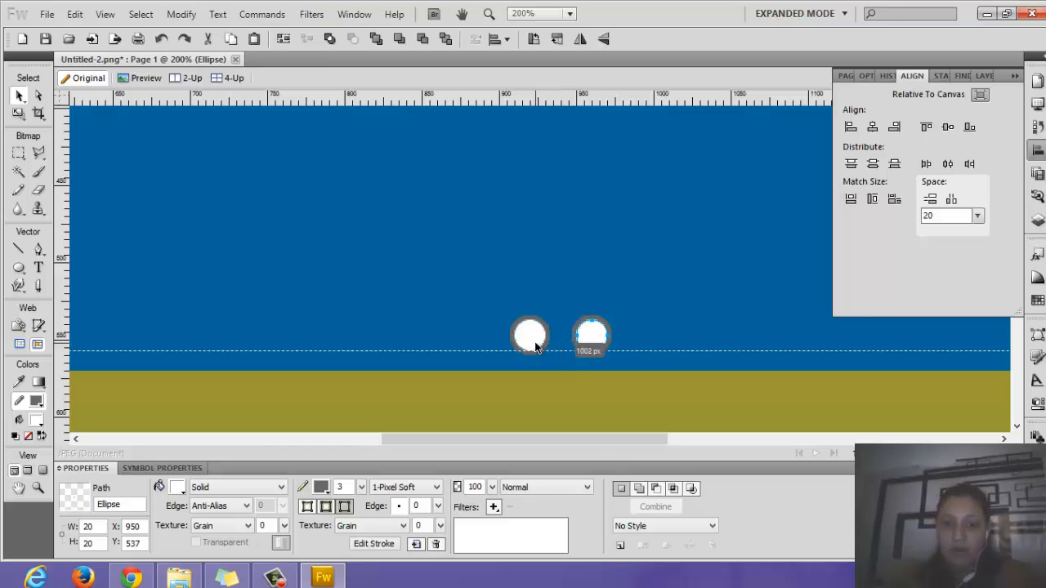
Step: Move the left circle to X 1050 so it becomes the rightmost of three evenly spaced circles
{"action": "left_click", "coordinate": [536, 347]}
{"action": "key", "text": "shift+Right"}
{"action": "key", "text": "shift+Right"}
{"action": "key", "text": "shift+Right"}
{"action": "key", "text": "shift+Right"}
{"action": "key", "text": "shift+Right"}
{"action": "key", "text": "shift+Right"}
{"action": "key", "text": "shift+Right"}
{"action": "key", "text": "shift+Right"}
{"action": "key", "text": "shift+Right"}
{"action": "key", "text": "shift+Right"}
{"action": "key", "text": "shift+Right"}
{"action": "key", "text": "shift+Right"}
{"action": "key", "text": "shift+Right"}
{"action": "key", "text": "shift+Right"}
{"action": "key", "text": "shift+Right"}
{"action": "key", "text": "shift+Right"}
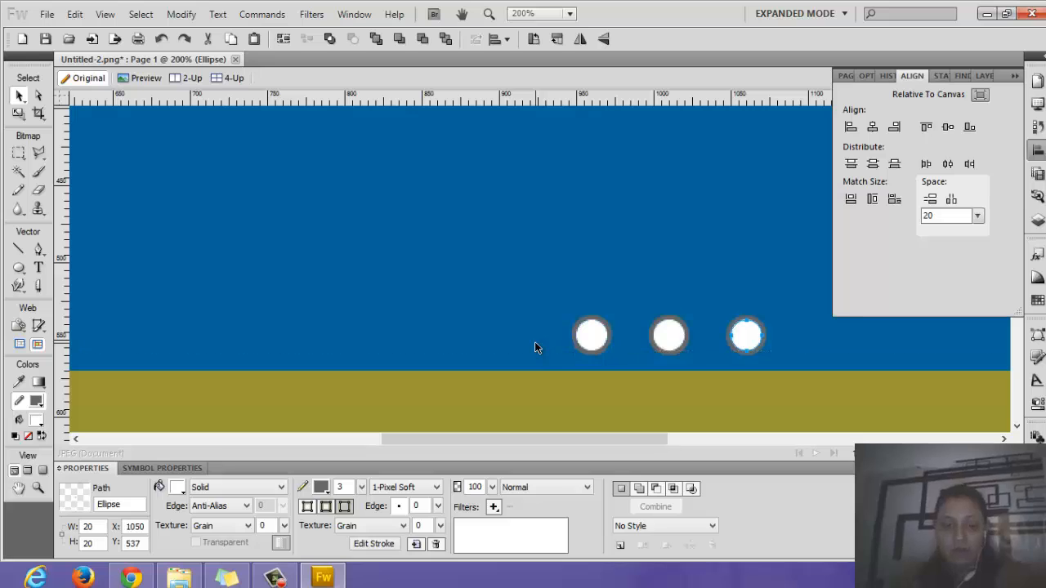
Step: Duplicate the rightmost circle and move the copy left to X 910, keeping it level with the others
{"action": "key", "text": "shift+Left"}
{"action": "key", "text": "shift+Left"}
{"action": "key", "text": "shift+Left"}
{"action": "key", "text": "shift+Left"}
{"action": "key", "text": "shift+Left"}
{"action": "key", "text": "shift+Left"}
{"action": "key", "text": "shift+Left"}
{"action": "key", "text": "shift+Left"}
{"action": "key", "text": "shift+Left"}
{"action": "key", "text": "shift+Left"}
{"action": "key", "text": "shift+Left"}
{"action": "key", "text": "shift+Left"}
{"action": "key", "text": "shift+Left"}
{"action": "key", "text": "shift+Left"}
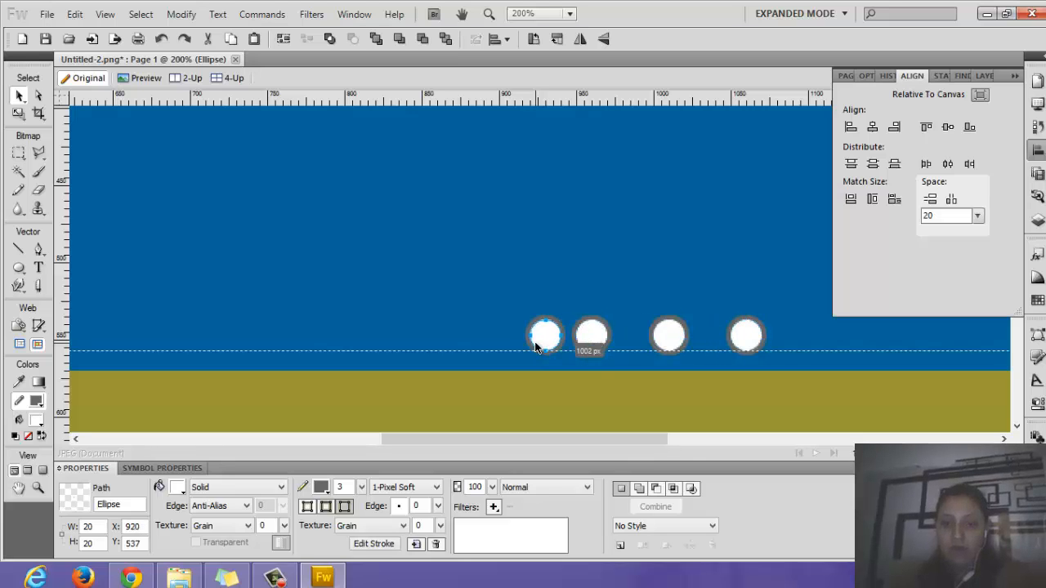
Step: Lock the full-width blue banner rectangle so it cannot be selected on the canvas
{"action": "left_click", "coordinate": [489, 323]}
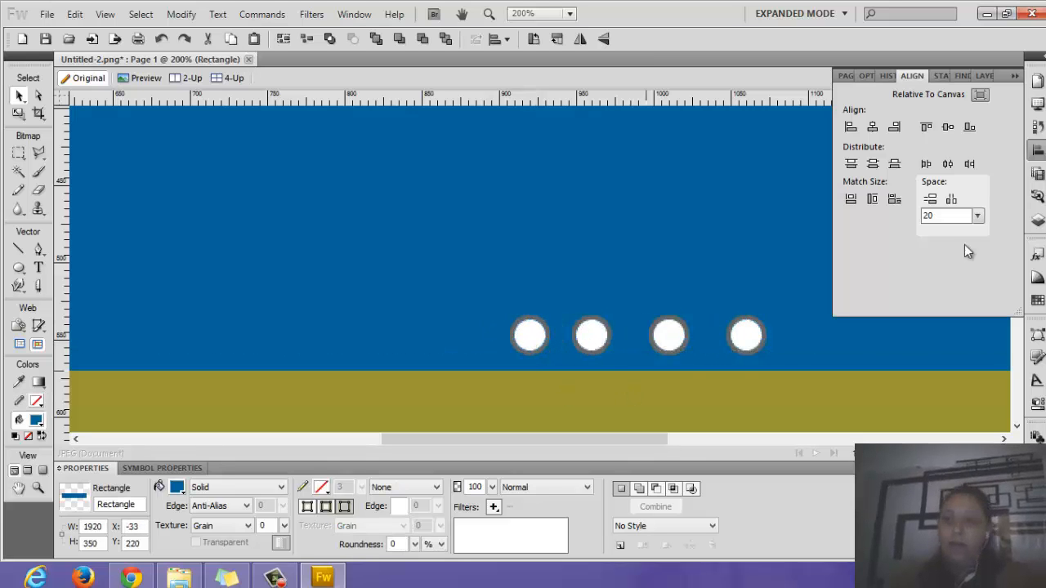
{"action": "left_click", "coordinate": [1037, 220]}
{"action": "left_click", "coordinate": [859, 281]}
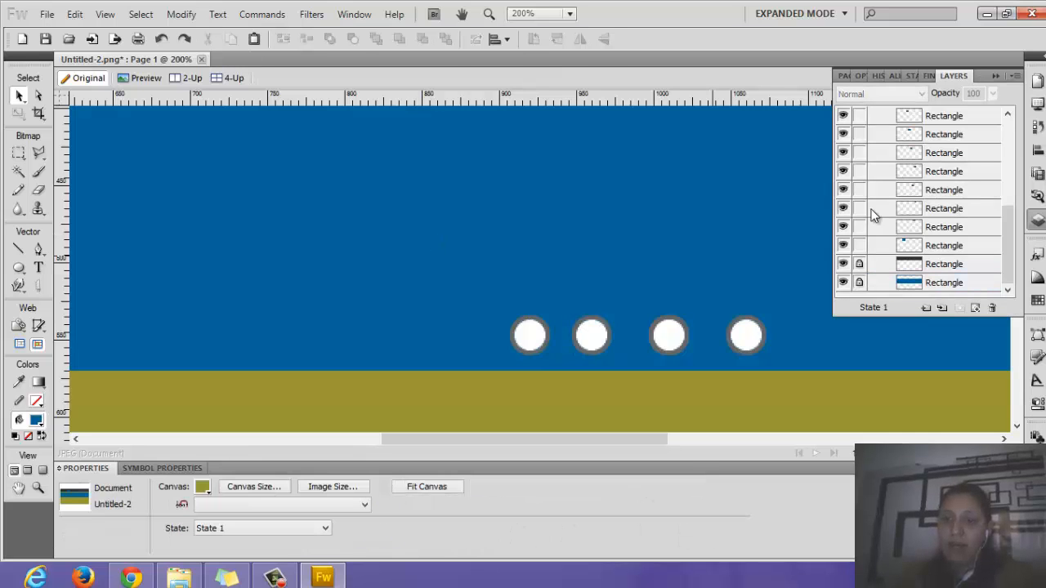
Step: Space all five banner circles horizontally 20 px apart relative to object, group them, and restore alignment relative to canvas
{"action": "left_click_drag", "start_coordinate": [801, 398], "coordinate": [442, 303]}
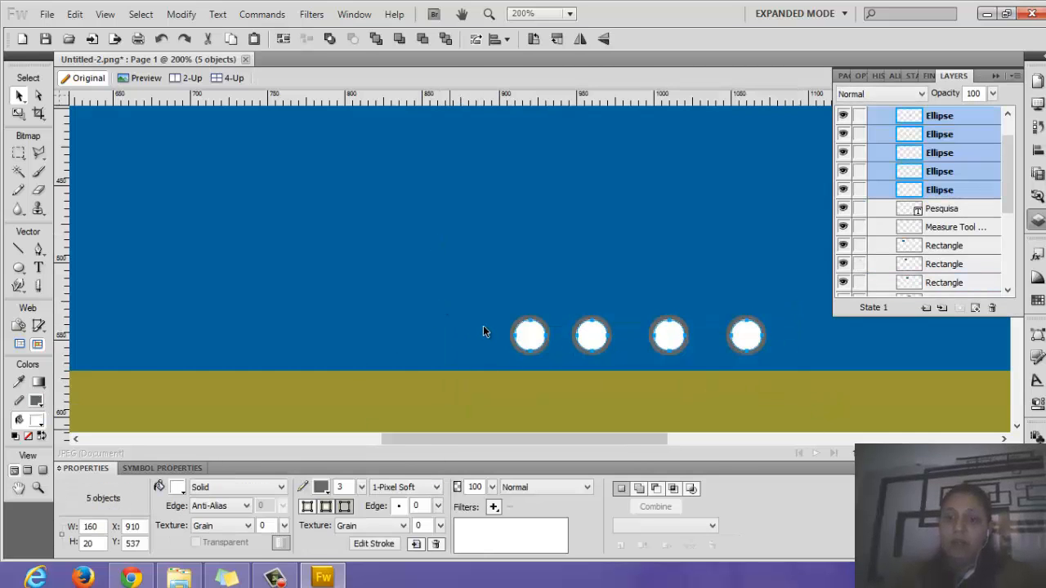
{"action": "left_click", "coordinate": [1036, 156]}
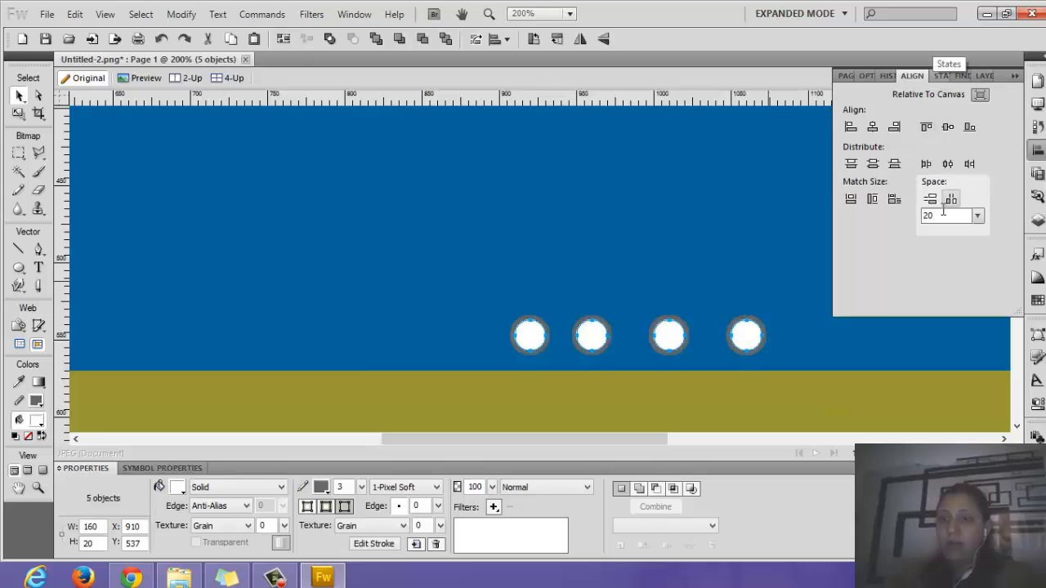
{"action": "left_click", "coordinate": [981, 95]}
{"action": "left_click", "coordinate": [951, 200]}
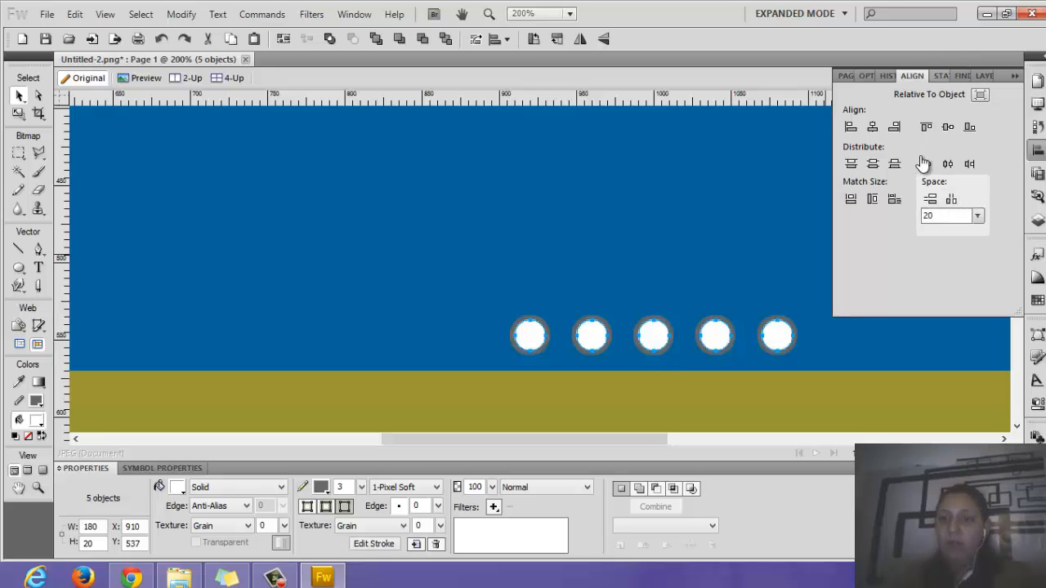
{"action": "key", "text": "ctrl+g"}
{"action": "left_click_drag", "start_coordinate": [778, 286], "coordinate": [833, 271]}
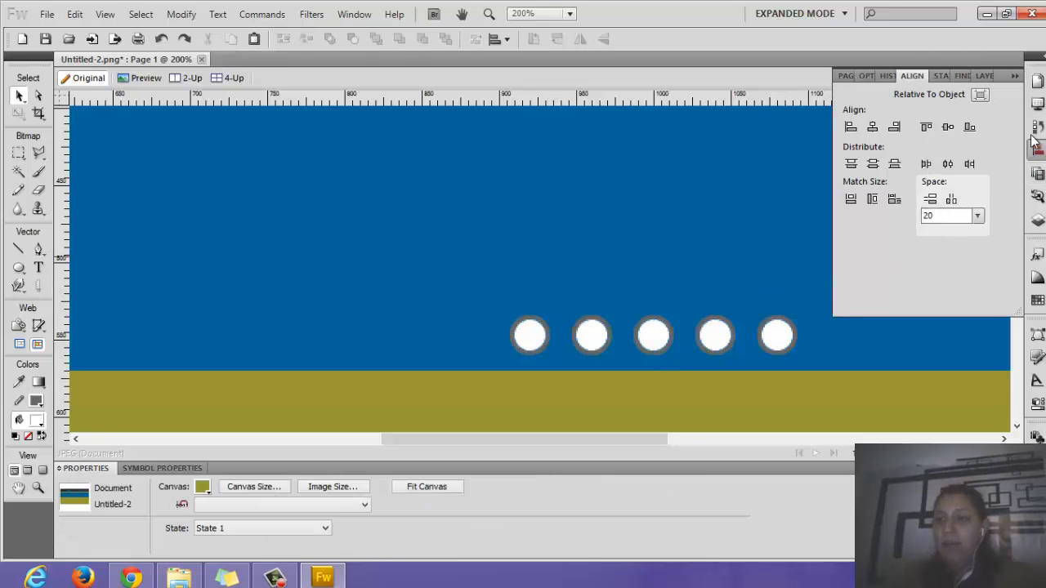
{"action": "left_click", "coordinate": [982, 95]}
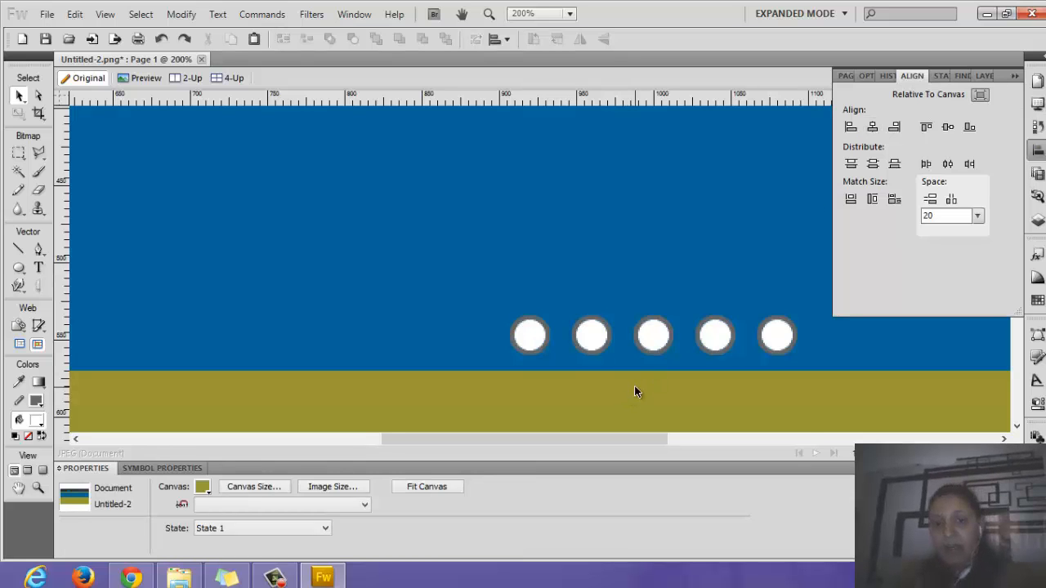
Step: Change the document's canvas colour to grey
{"action": "key", "text": "ctrl+minus"}
{"action": "key", "text": "ctrl+minus"}
{"action": "scroll", "coordinate": [563, 315], "scroll_direction": "up", "scroll_amount": 1}
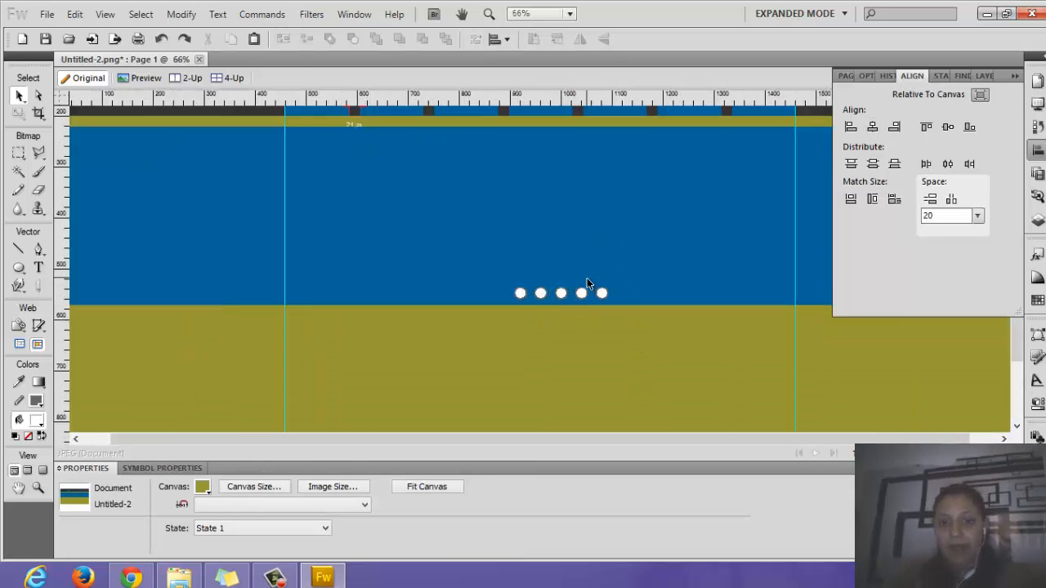
{"action": "scroll", "coordinate": [625, 375], "scroll_direction": "up", "scroll_amount": 3}
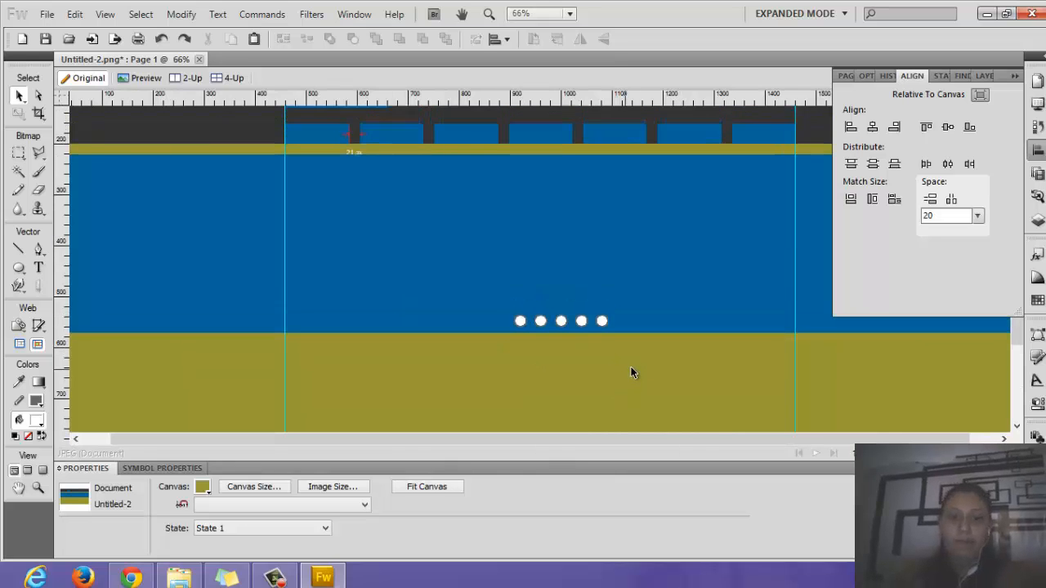
{"action": "scroll", "coordinate": [630, 370], "scroll_direction": "down", "scroll_amount": 2}
{"action": "scroll", "coordinate": [629, 368], "scroll_direction": "down", "scroll_amount": 2}
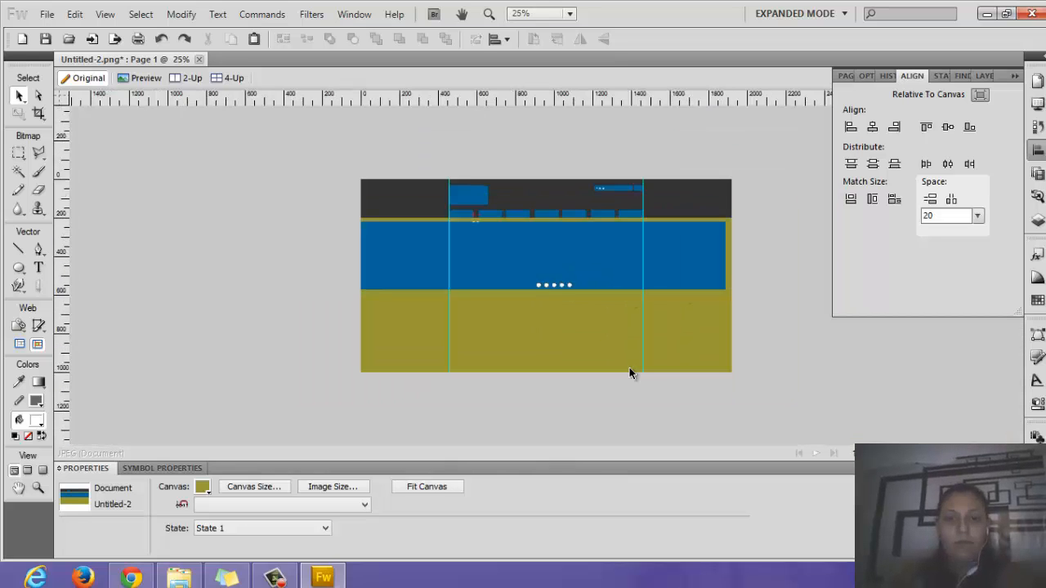
{"action": "scroll", "coordinate": [629, 368], "scroll_direction": "up", "scroll_amount": 1}
{"action": "scroll", "coordinate": [490, 363], "scroll_direction": "up", "scroll_amount": 2}
{"action": "scroll", "coordinate": [362, 280], "scroll_direction": "down", "scroll_amount": 3}
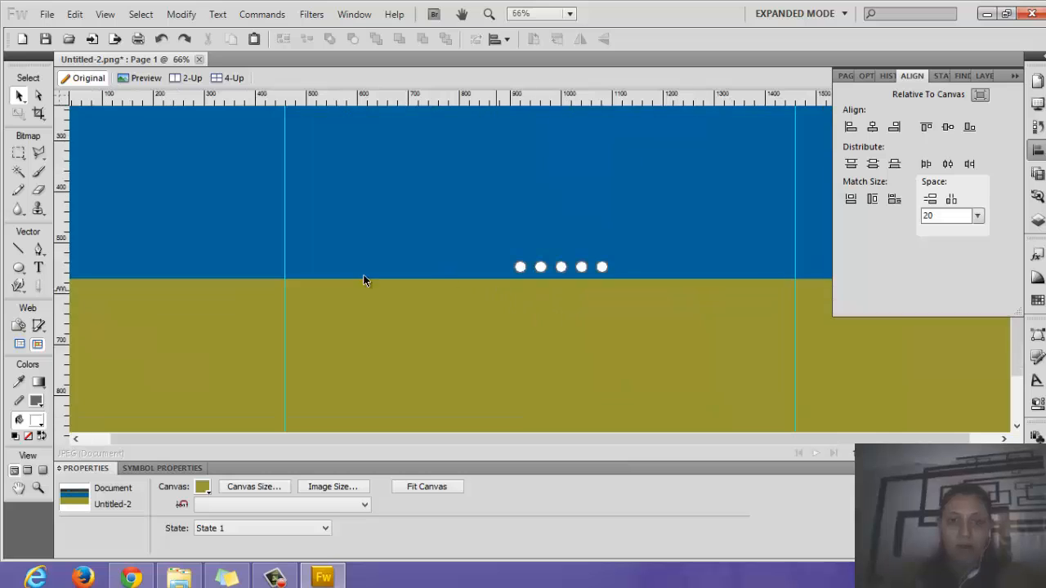
{"action": "left_click", "coordinate": [202, 488]}
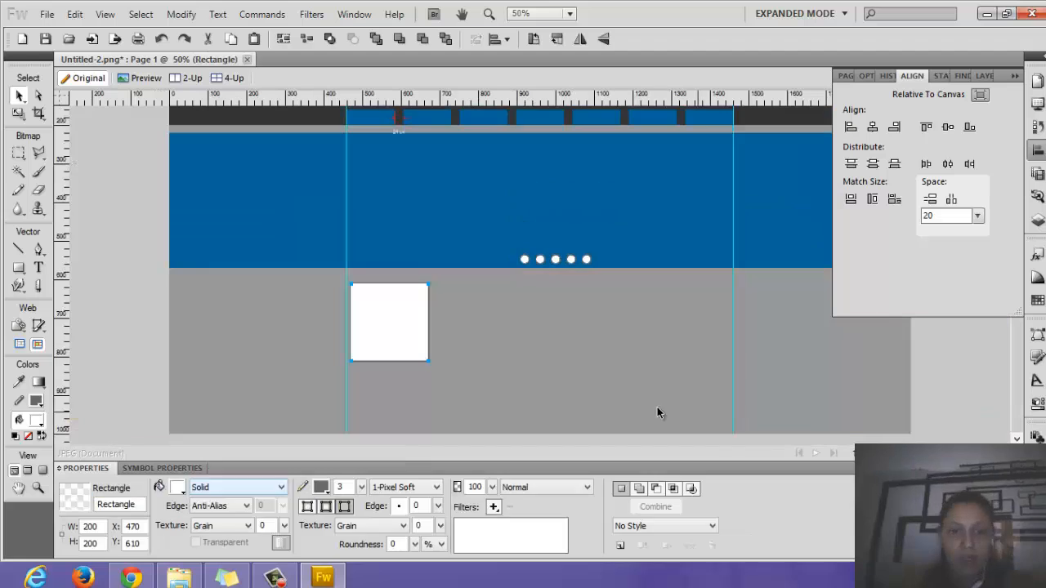
Step: Draw a rectangle about 390 × 85 px beside the white square, level with its top edge, at about X 692, Y 610
{"action": "left_click", "coordinate": [463, 342]}
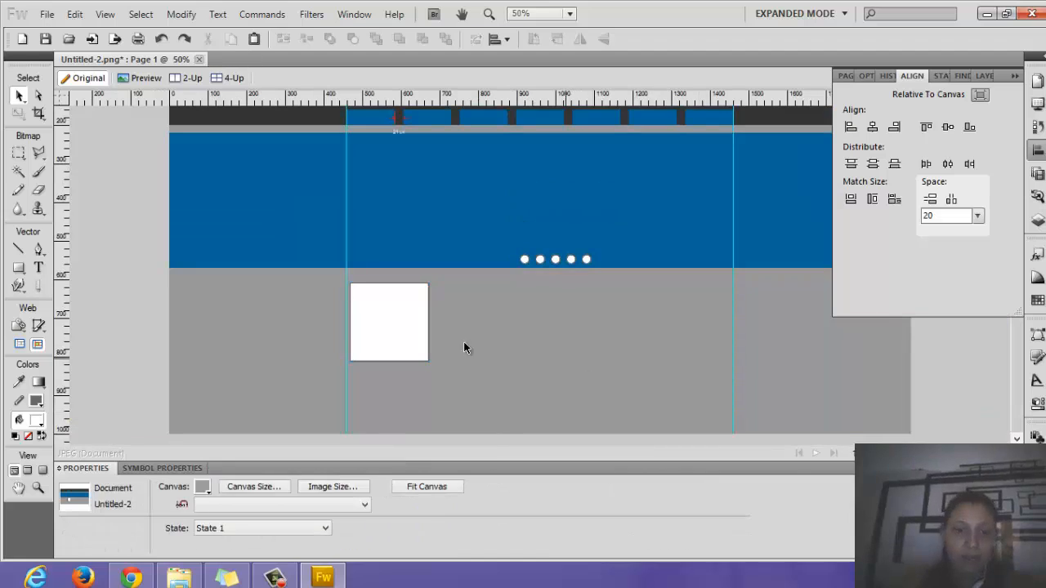
{"action": "left_click", "coordinate": [372, 326]}
{"action": "scroll", "coordinate": [565, 260], "scroll_direction": "up", "scroll_amount": 2}
{"action": "scroll", "coordinate": [571, 264], "scroll_direction": "down", "scroll_amount": 1}
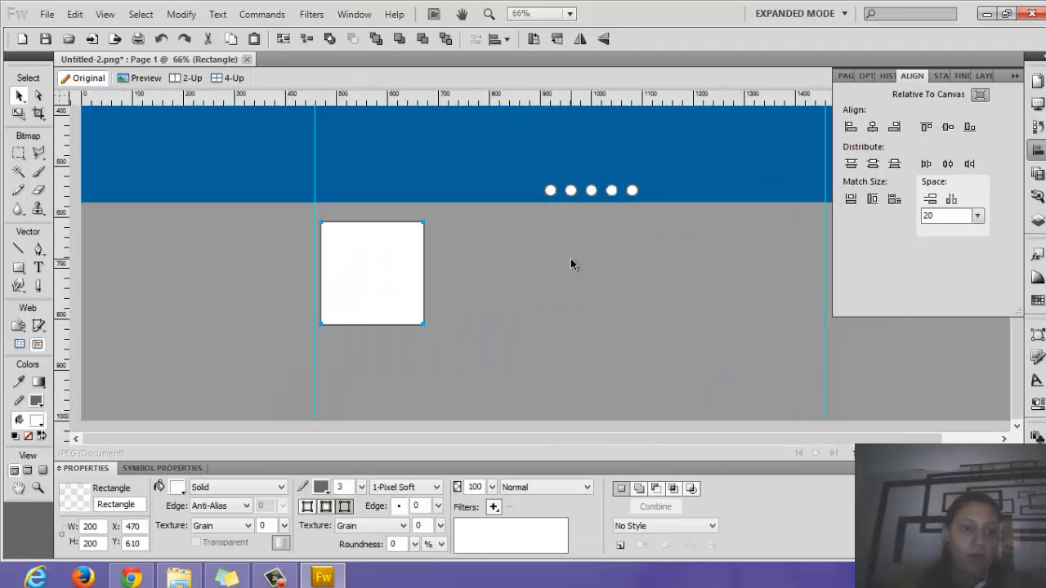
{"action": "left_click_drag", "start_coordinate": [18, 267], "coordinate": [36, 280]}
{"action": "left_click_drag", "start_coordinate": [434, 222], "coordinate": [634, 266]}
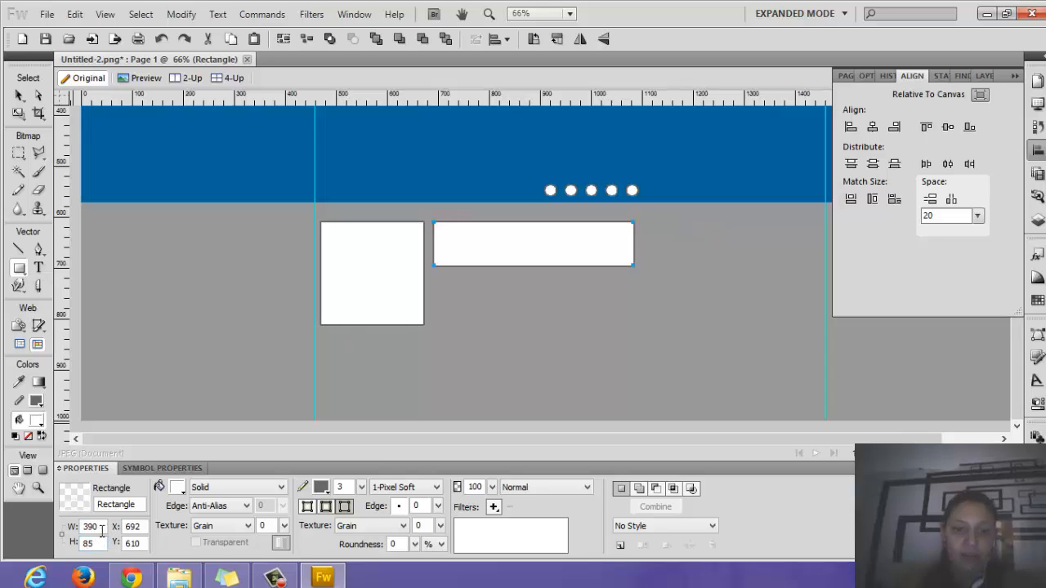
Step: Remove the new rectangle's stroke and fill it with the banner's blue
{"action": "left_click", "coordinate": [327, 489]}
{"action": "left_click", "coordinate": [384, 132]}
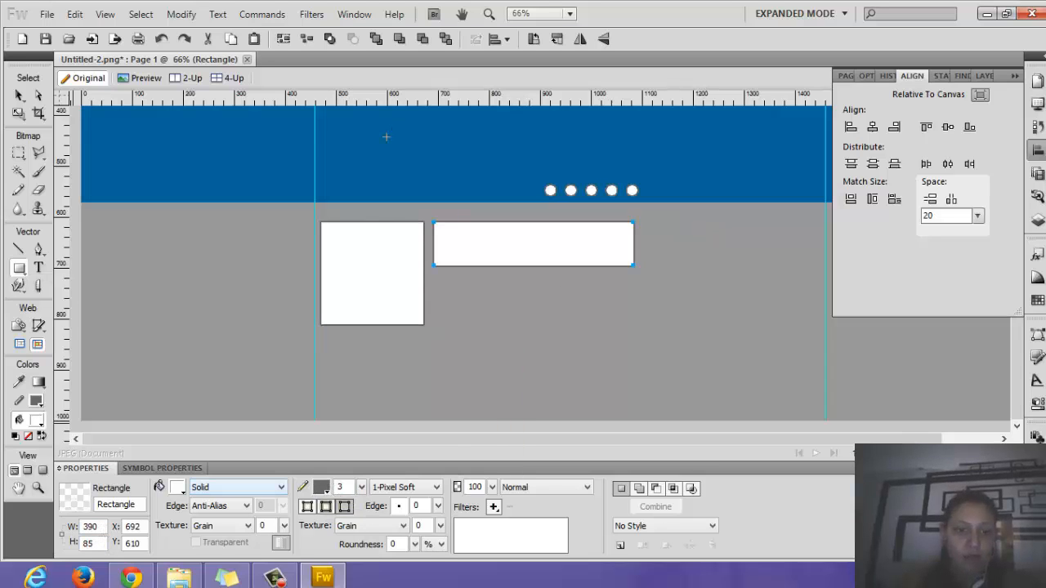
{"action": "left_click", "coordinate": [322, 488]}
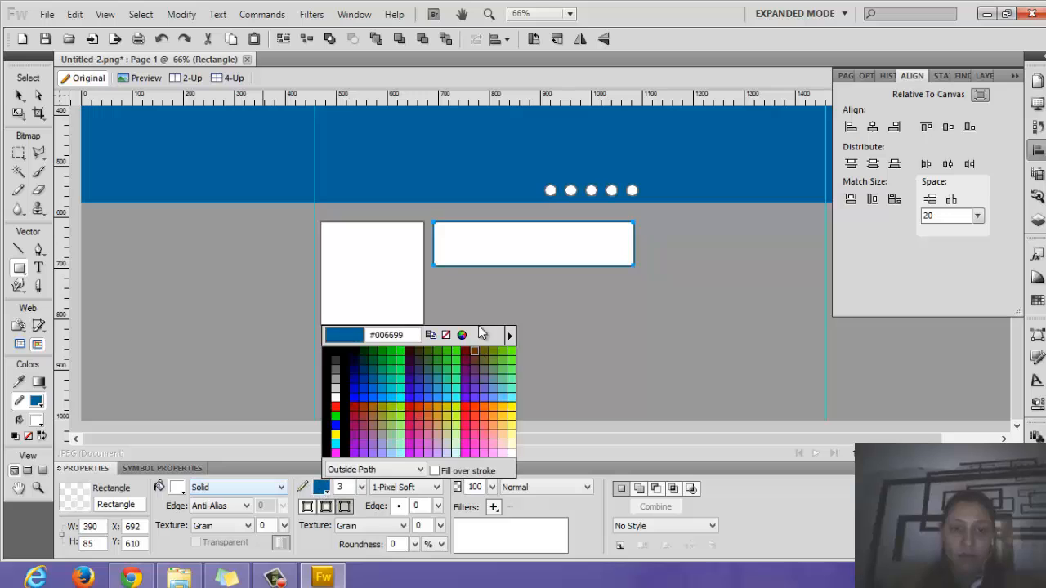
{"action": "left_click", "coordinate": [439, 334]}
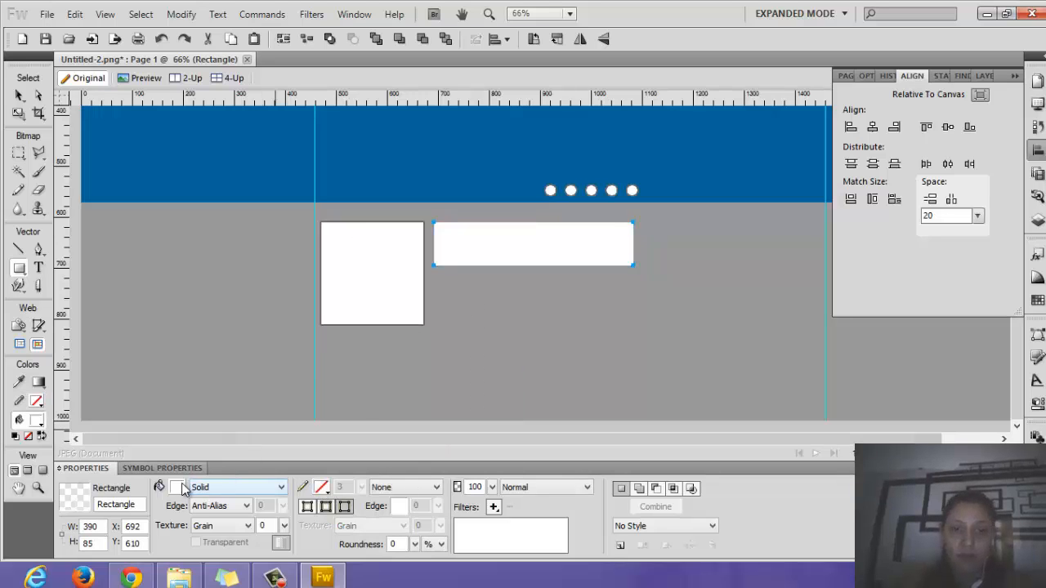
{"action": "left_click", "coordinate": [177, 488]}
{"action": "left_click", "coordinate": [250, 145]}
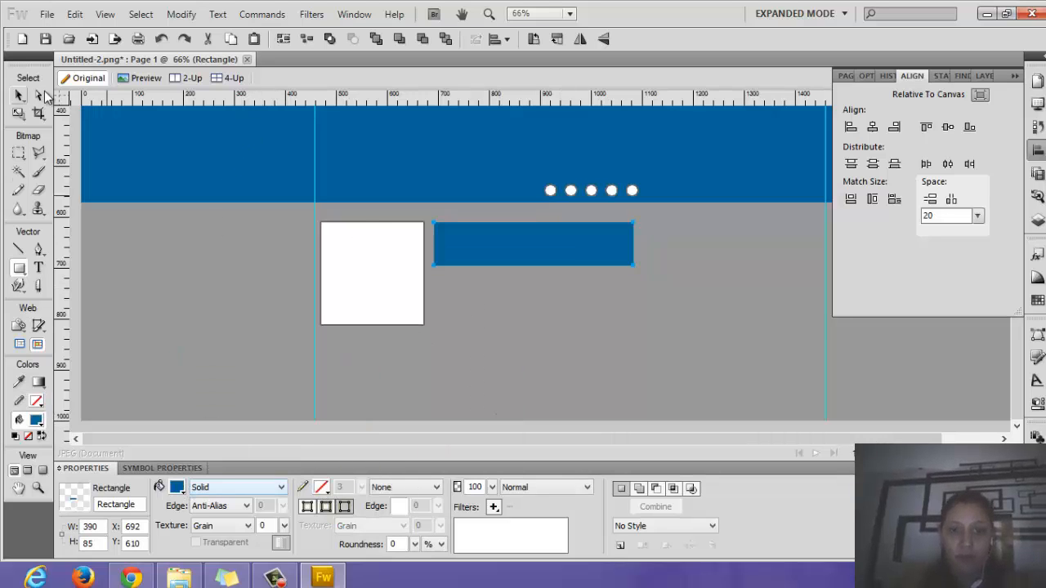
Step: Duplicate the blue rectangle and move the copy straight down 100 px to Y 710
{"action": "left_click", "coordinate": [20, 97]}
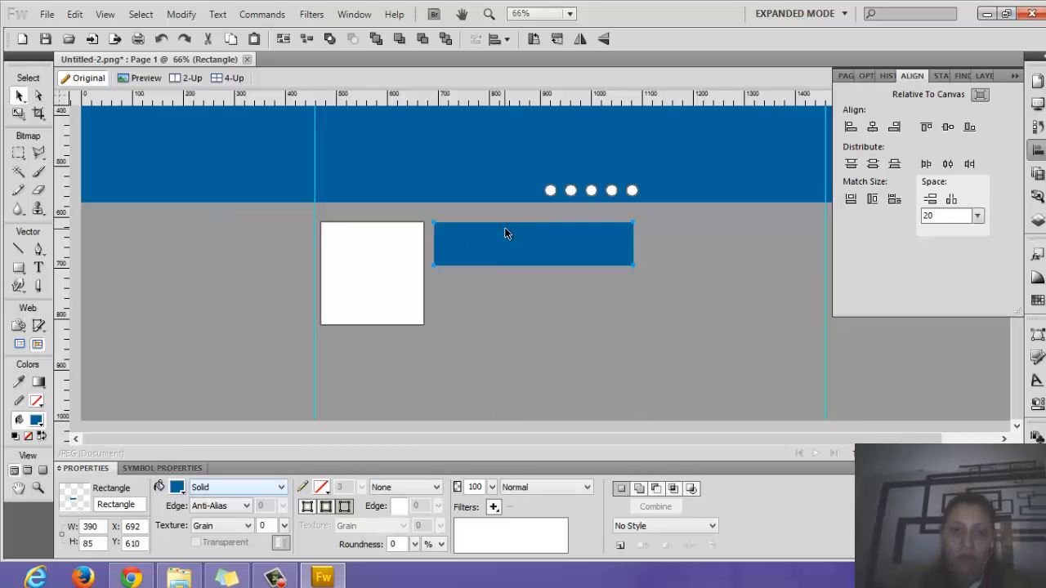
{"action": "key", "text": "shift+Down"}
{"action": "key", "text": "shift+Down"}
{"action": "key", "text": "shift+Down"}
{"action": "key", "text": "shift+Down"}
{"action": "key", "text": "shift+Down"}
{"action": "key", "text": "shift+Down"}
{"action": "key", "text": "shift+Down"}
{"action": "key", "text": "shift+Down"}
{"action": "key", "text": "shift+Down"}
{"action": "key", "text": "shift+Down"}
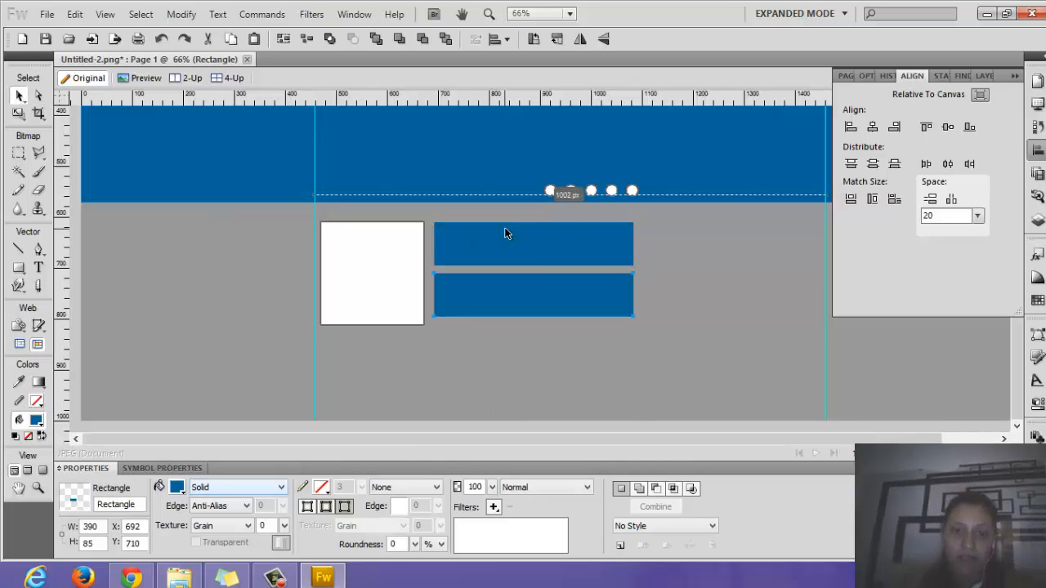
Step: Set the lower copy's height to 20 px and stretch it towards the content area's right guide, about 756 px wide
{"action": "key", "text": "q"}
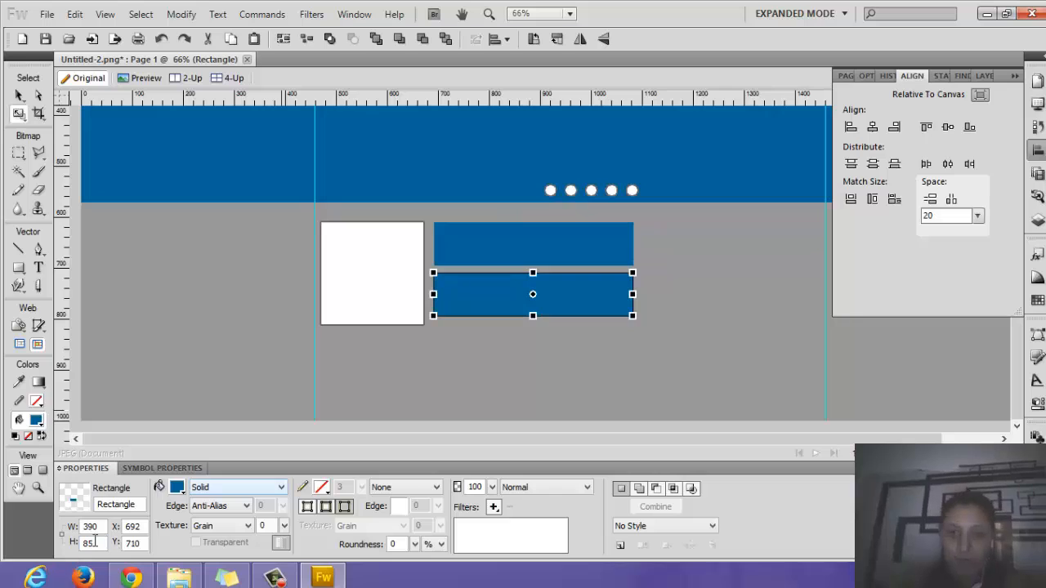
{"action": "type", "text": "20"}
{"action": "key", "text": "Return"}
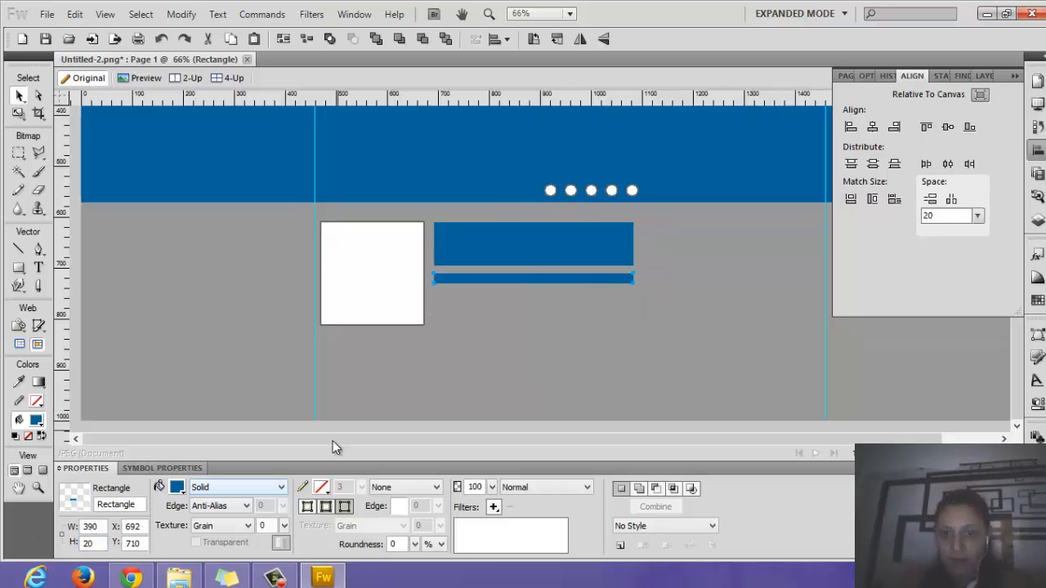
{"action": "left_click_drag", "start_coordinate": [633, 278], "coordinate": [819, 278]}
{"action": "double_click", "coordinate": [415, 337]}
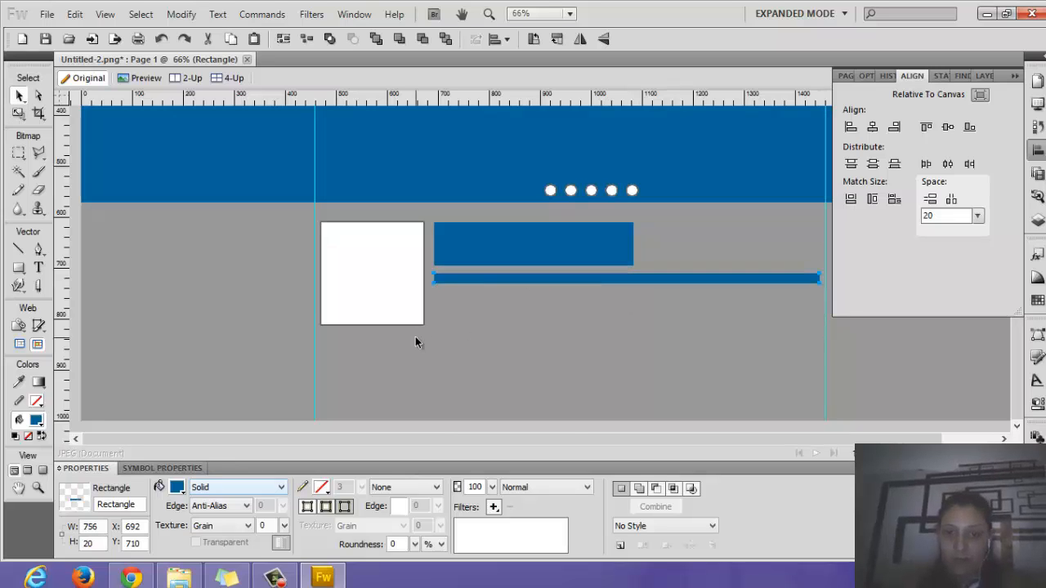
Step: Copy the thin blue bar and place the copy 40 px below it, at Y 750
{"action": "key", "text": "ctrl+c"}
{"action": "key", "text": "ctrl+v"}
{"action": "key", "text": "shift+Down"}
{"action": "key", "text": "shift+Down"}
{"action": "key", "text": "shift+Down"}
{"action": "key", "text": "shift+Down"}
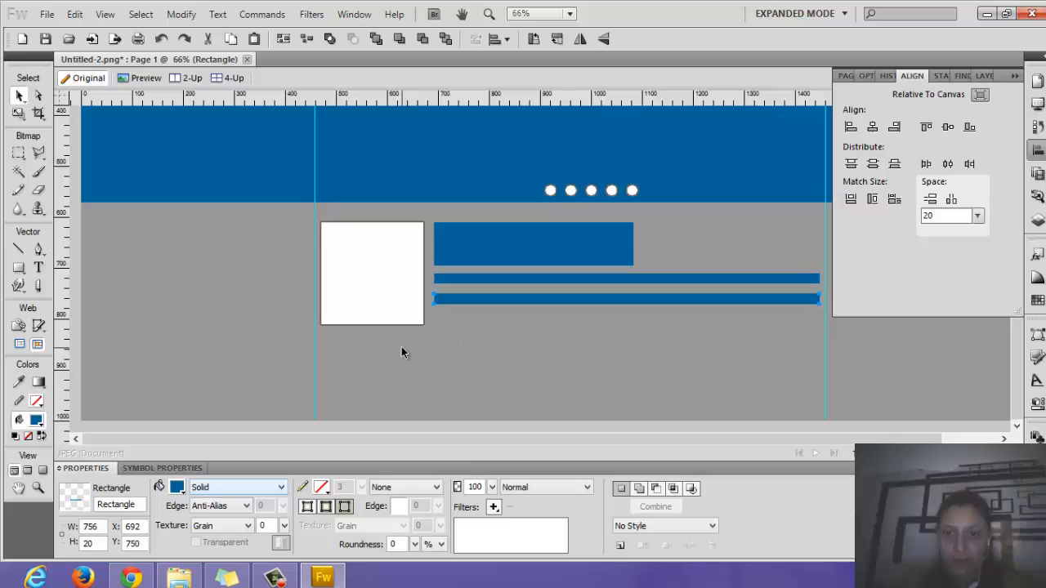
Step: Paste a third thin blue bar and move it down to Y 800, below the other two
{"action": "key", "text": "ctrl+v"}
{"action": "key", "text": "shift+Down"}
{"action": "key", "text": "shift+Down"}
{"action": "key", "text": "shift+Down"}
{"action": "key", "text": "shift+Down"}
{"action": "key", "text": "shift+Down"}
Step: Shorten the lowest bar from its right end to about four fifths of the length of the bars above
{"action": "key", "text": "q"}
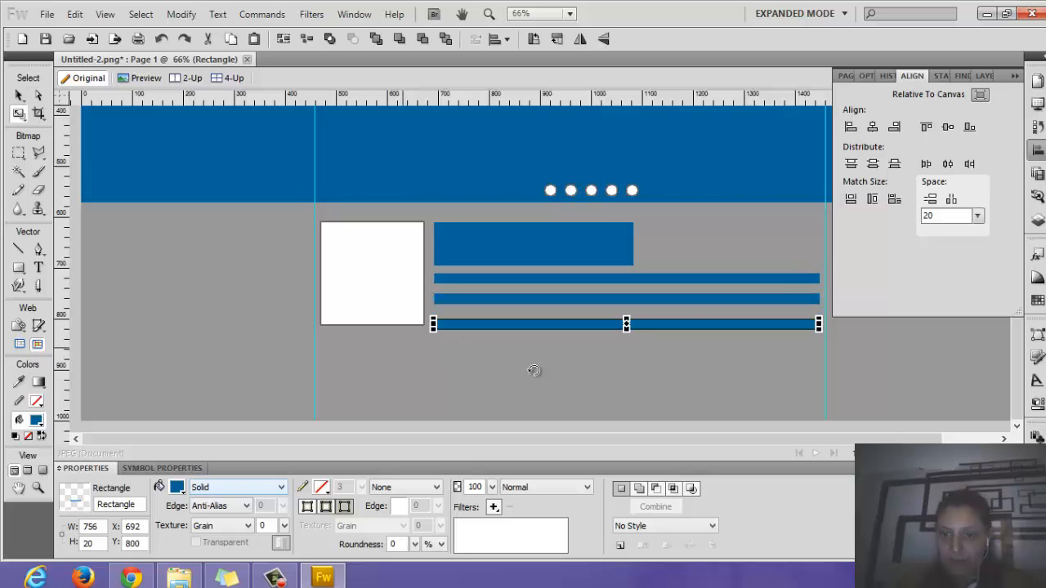
{"action": "left_click_drag", "start_coordinate": [818, 325], "coordinate": [742, 325]}
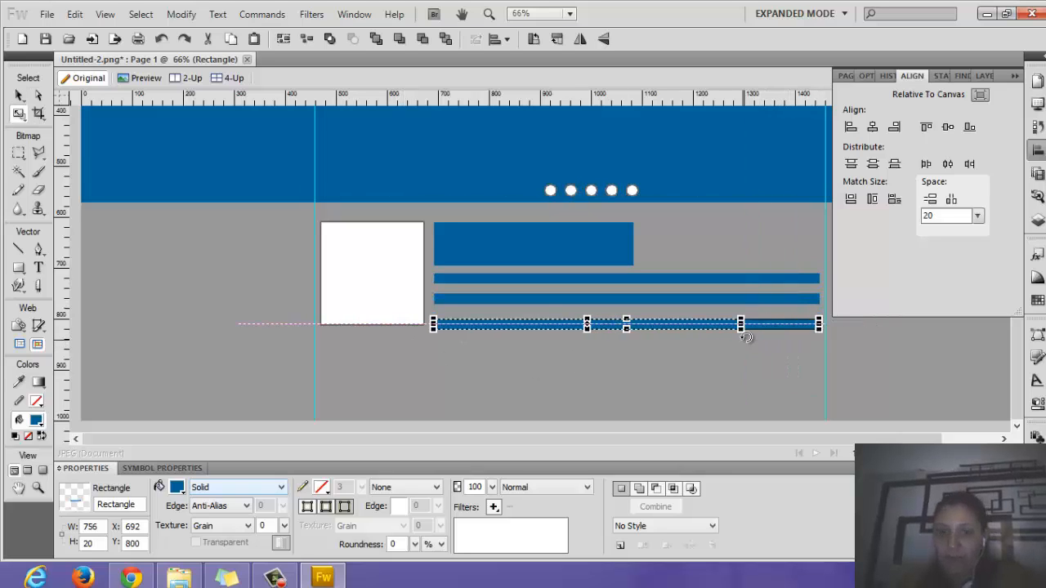
{"action": "key", "text": "v"}
{"action": "left_click", "coordinate": [626, 342]}
{"action": "left_click_drag", "start_coordinate": [607, 373], "coordinate": [582, 279]}
{"action": "left_click", "coordinate": [670, 365]}
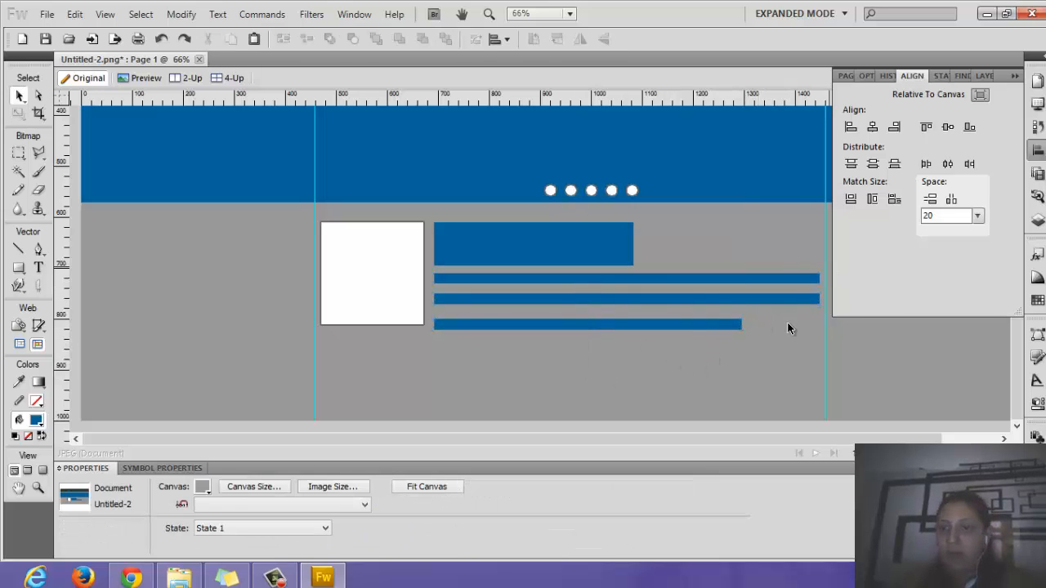
Step: Space the three thin blue bars vertically 10 px apart, relative to object
{"action": "left_click_drag", "start_coordinate": [707, 378], "coordinate": [682, 274]}
{"action": "left_click", "coordinate": [928, 215]}
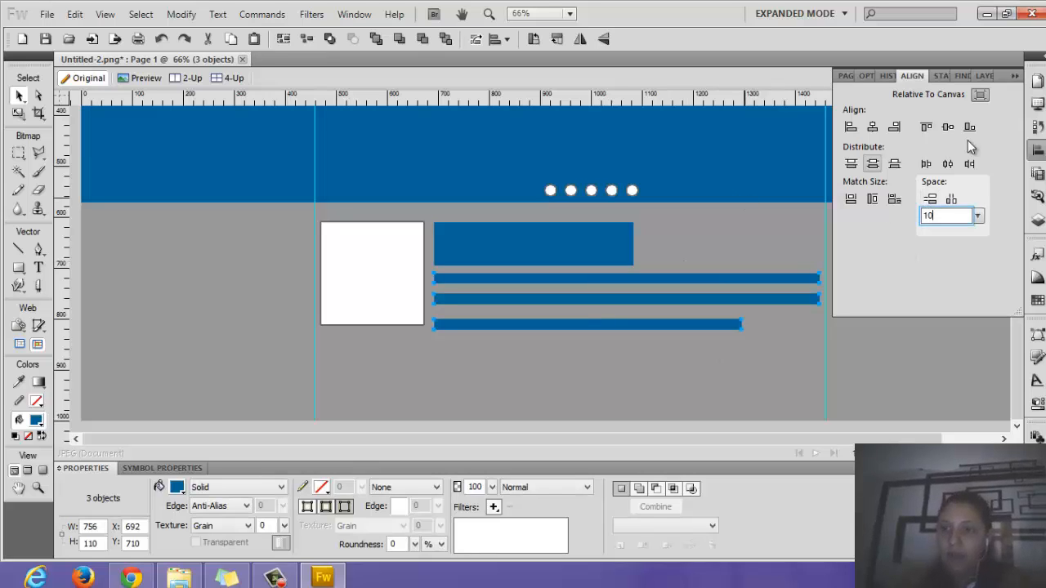
{"action": "left_click", "coordinate": [979, 94]}
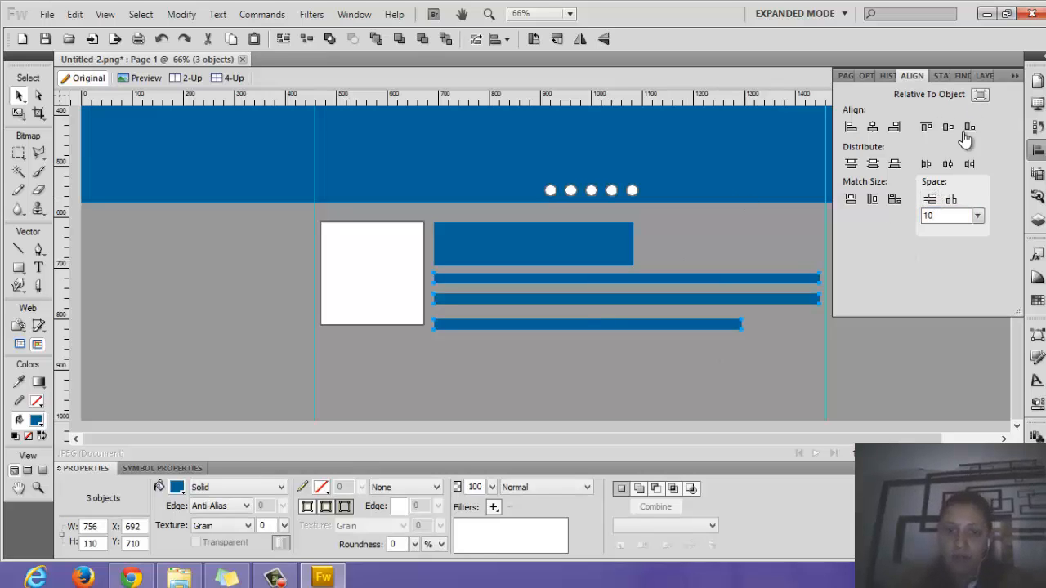
{"action": "left_click", "coordinate": [930, 199]}
{"action": "left_click_drag", "start_coordinate": [524, 350], "coordinate": [509, 335]}
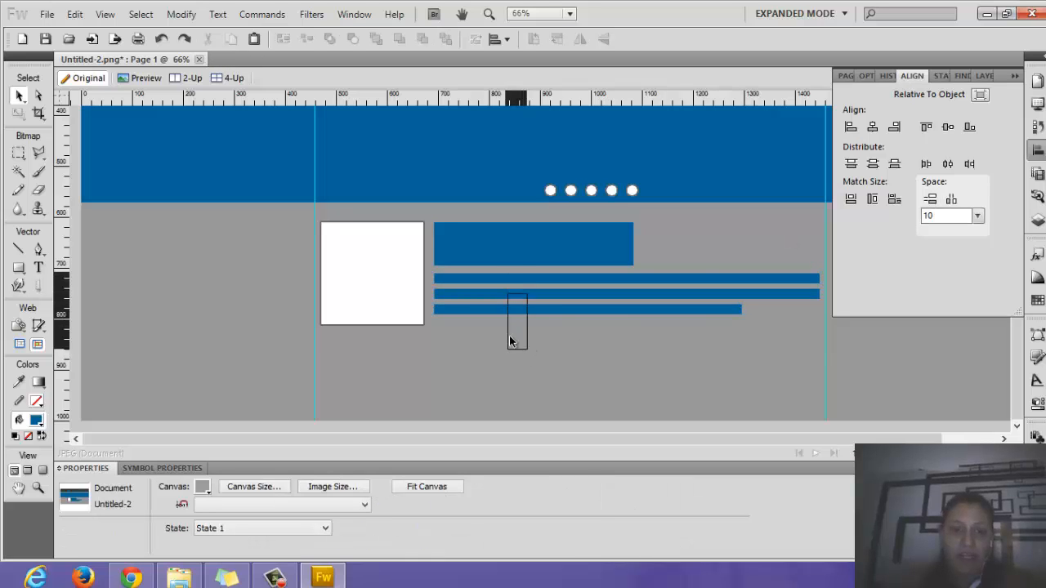
Step: Set the height of the blue heading block above the bars to 80 px
{"action": "left_click", "coordinate": [490, 234]}
{"action": "key", "text": "q"}
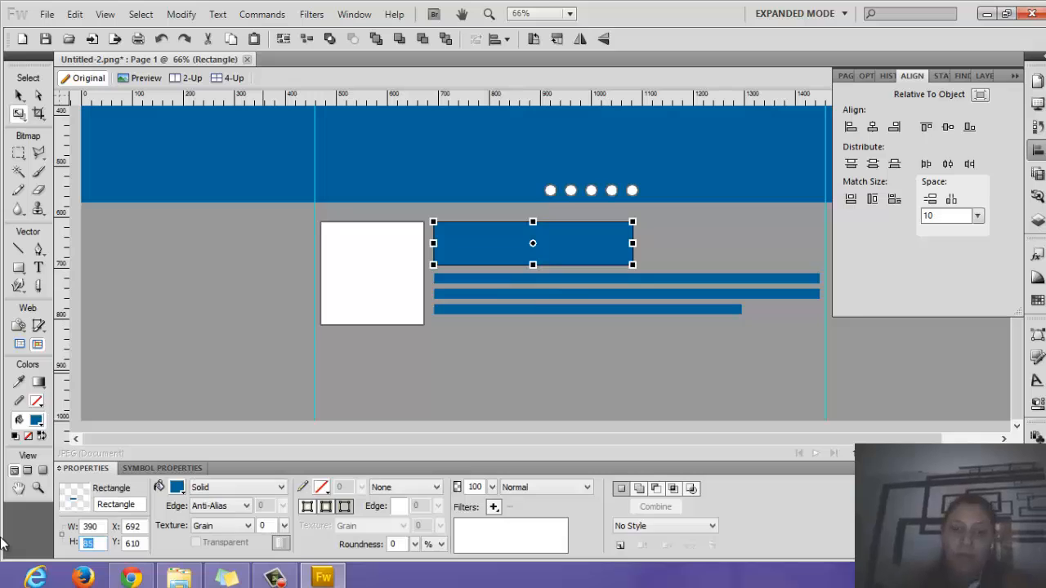
{"action": "type", "text": "80"}
{"action": "key", "text": "Return"}
{"action": "left_click", "coordinate": [585, 419]}
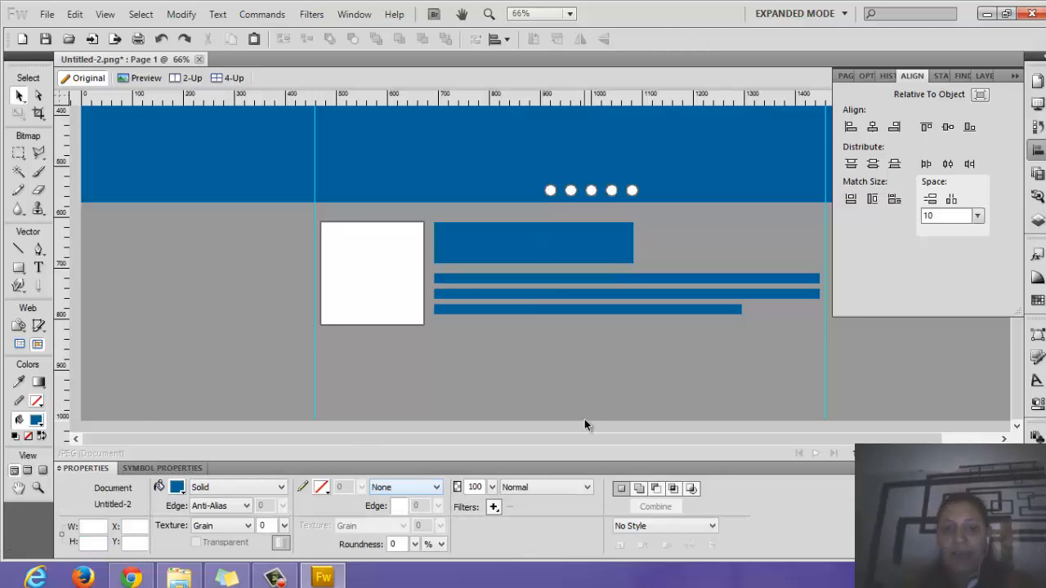
{"action": "key", "text": "ctrl+minus"}
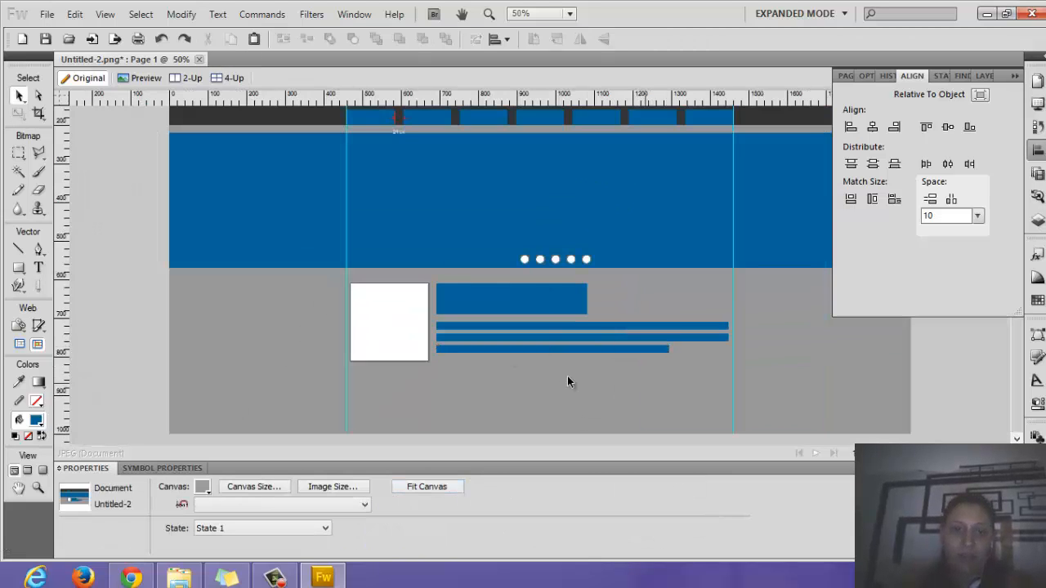
Step: Fill the white image square beside the text bars with the banner's blue and remove its stroke
{"action": "left_click", "coordinate": [413, 338]}
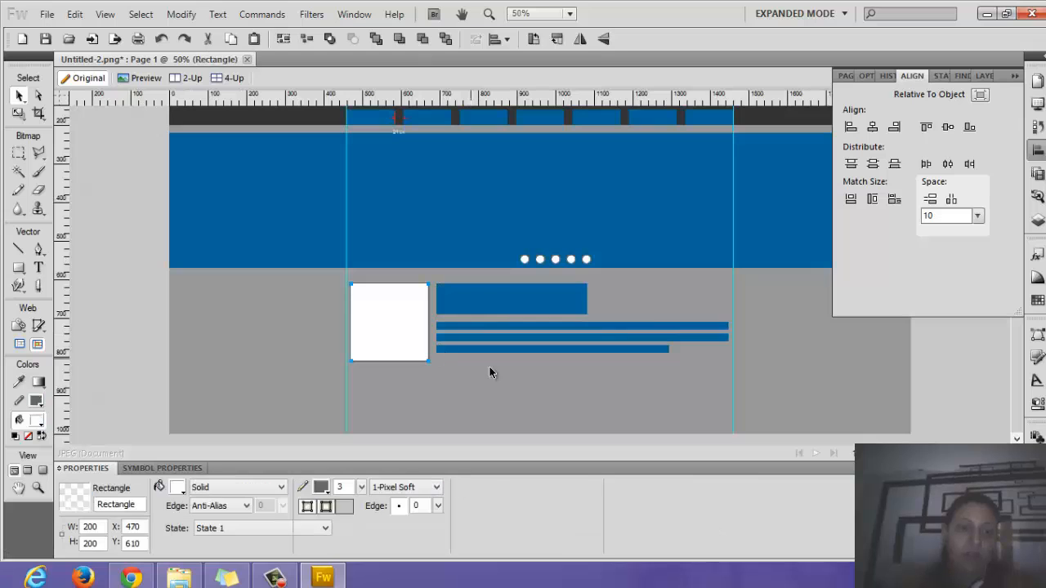
{"action": "left_click", "coordinate": [179, 487]}
{"action": "left_click", "coordinate": [252, 221]}
{"action": "left_click", "coordinate": [440, 364]}
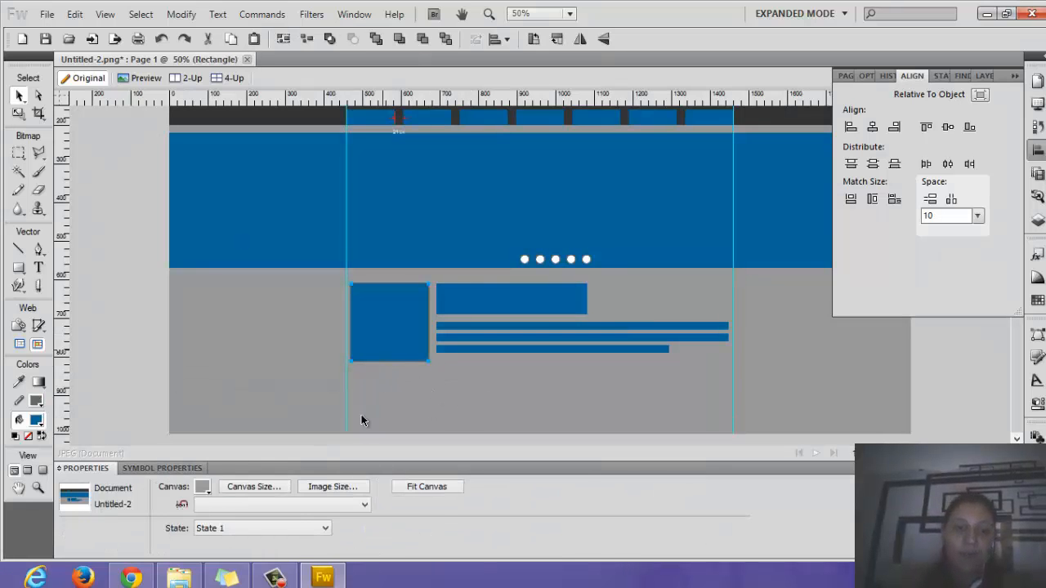
{"action": "left_click", "coordinate": [389, 343]}
{"action": "left_click", "coordinate": [321, 487]}
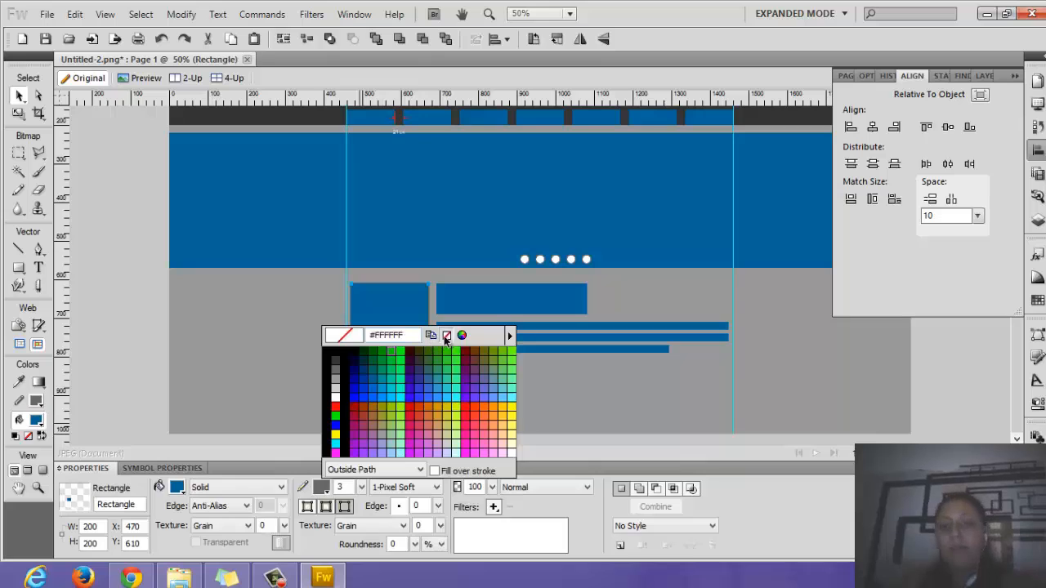
{"action": "left_click", "coordinate": [445, 336]}
{"action": "left_click", "coordinate": [438, 393]}
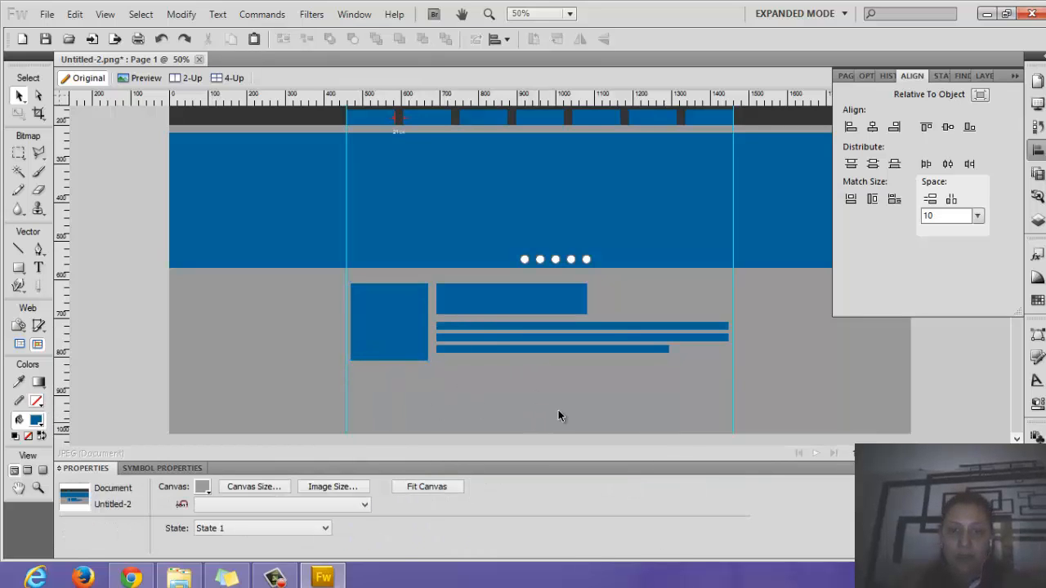
Step: Duplicate the whole image-and-text block of five objects and move the copy straight down to Y 860
{"action": "scroll", "coordinate": [558, 407], "scroll_direction": "up", "scroll_amount": 1}
{"action": "left_click_drag", "start_coordinate": [616, 414], "coordinate": [372, 342]}
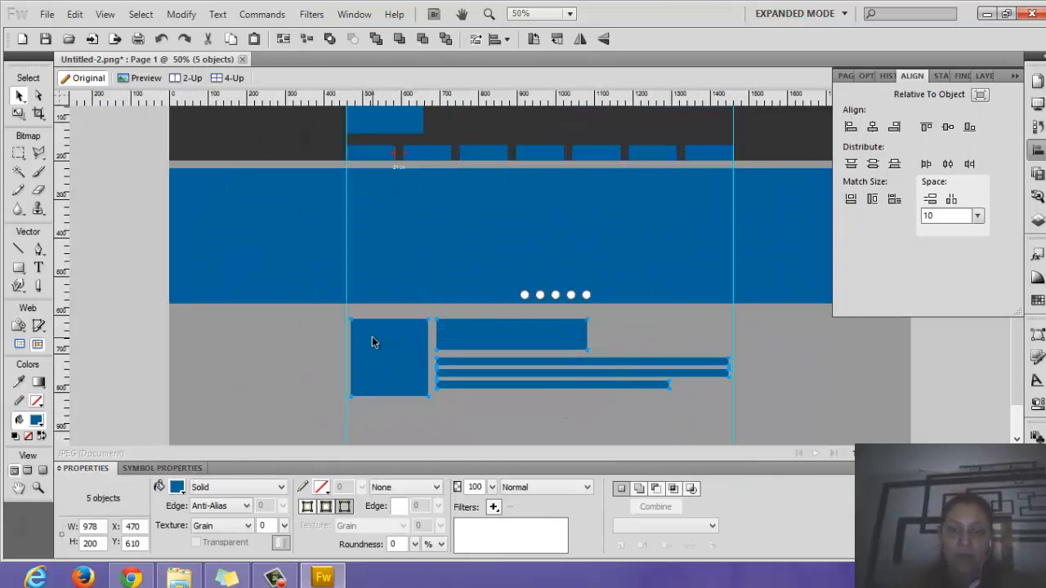
{"action": "scroll", "coordinate": [597, 241], "scroll_direction": "down", "scroll_amount": 1}
{"action": "key", "text": "shift+Down"}
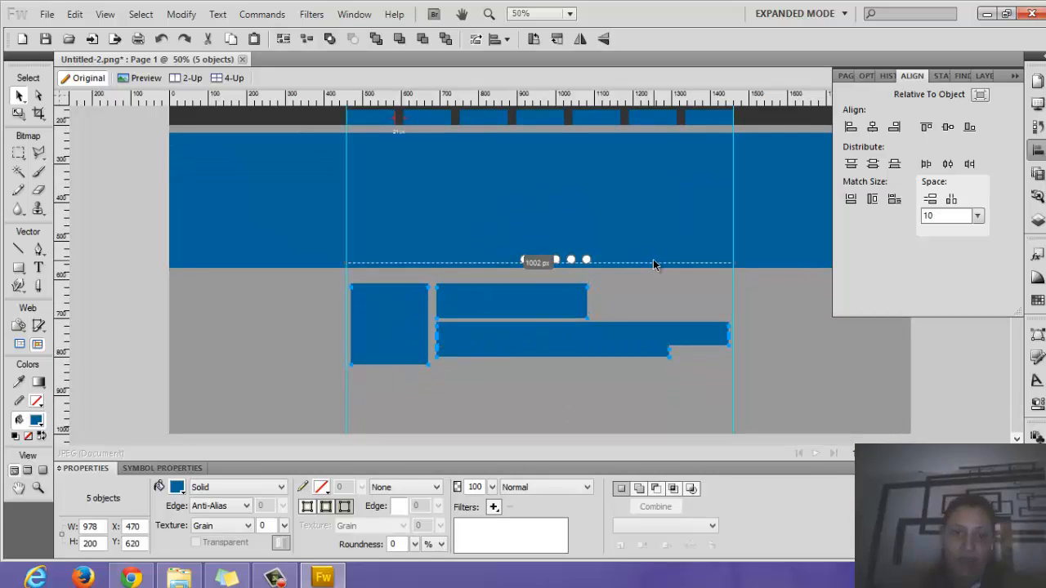
{"action": "key", "text": "shift+Down"}
{"action": "key", "text": "shift+Down"}
{"action": "key", "text": "shift+Down"}
{"action": "key", "text": "shift+Down"}
{"action": "key", "text": "shift+Down"}
{"action": "key", "text": "shift+Down"}
{"action": "key", "text": "shift+Down"}
{"action": "key", "text": "shift+Down"}
{"action": "key", "text": "shift+Down"}
{"action": "key", "text": "shift+Down"}
{"action": "key", "text": "shift+Down"}
{"action": "key", "text": "shift+Down"}
{"action": "key", "text": "shift+Down"}
{"action": "key", "text": "shift+Down"}
{"action": "key", "text": "shift+Down"}
{"action": "key", "text": "shift+Down"}
{"action": "key", "text": "shift+Down"}
{"action": "key", "text": "shift+Down"}
{"action": "key", "text": "shift+Down"}
{"action": "key", "text": "shift+Down"}
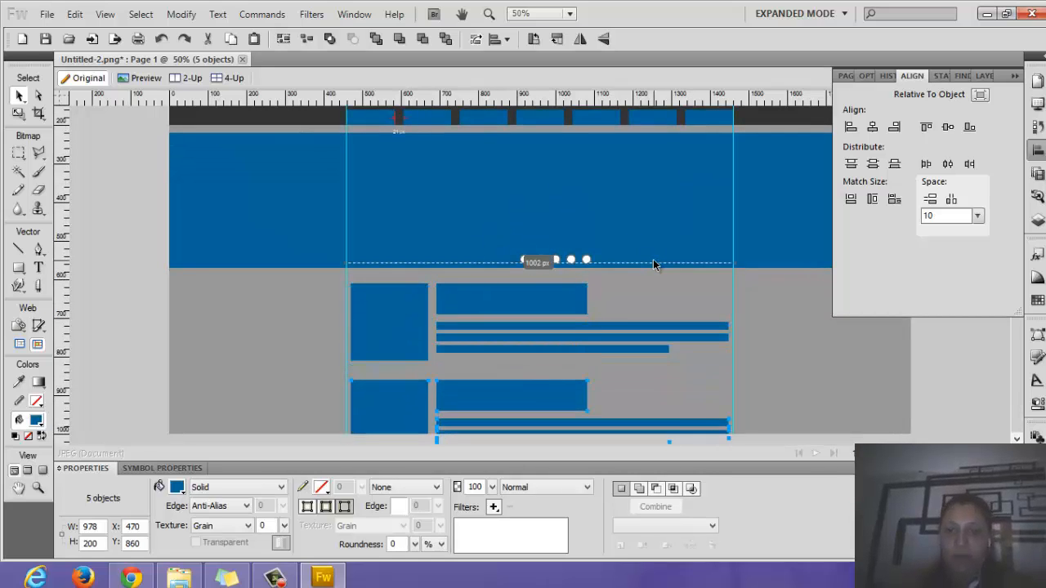
{"action": "left_click", "coordinate": [807, 327]}
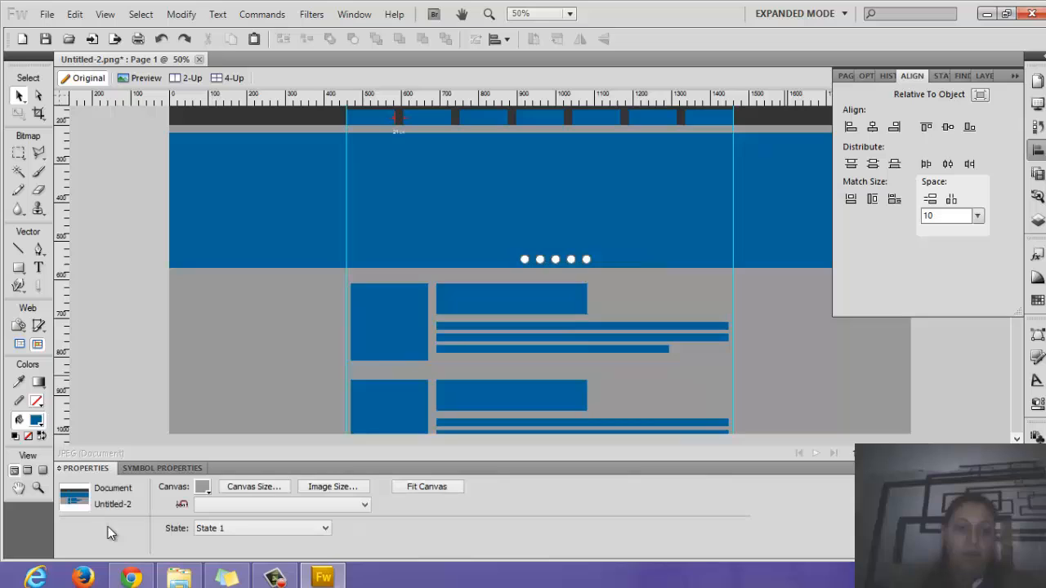
Step: Increase the canvas height to 1200 pixels, keeping the anchor at the top centre
{"action": "left_click", "coordinate": [263, 488]}
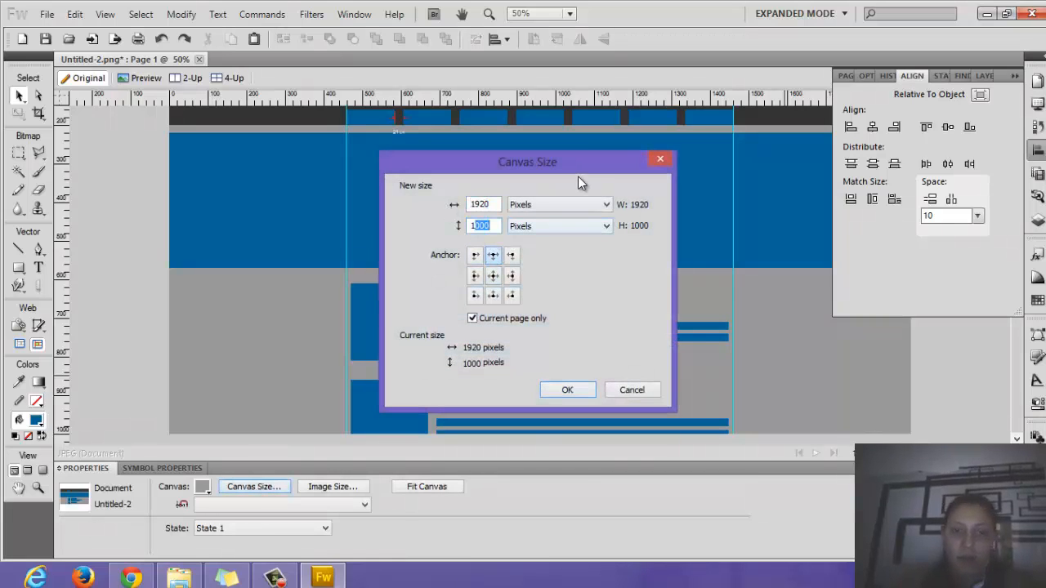
{"action": "type", "text": "060"}
{"action": "key", "text": "Return"}
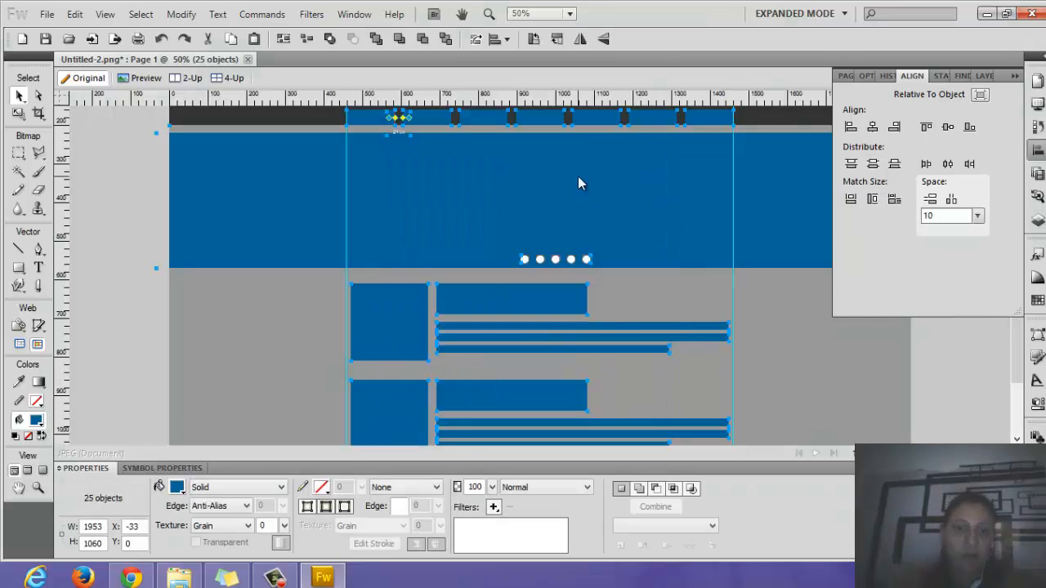
{"action": "left_click", "coordinate": [247, 332]}
{"action": "scroll", "coordinate": [249, 331], "scroll_direction": "down", "scroll_amount": 3}
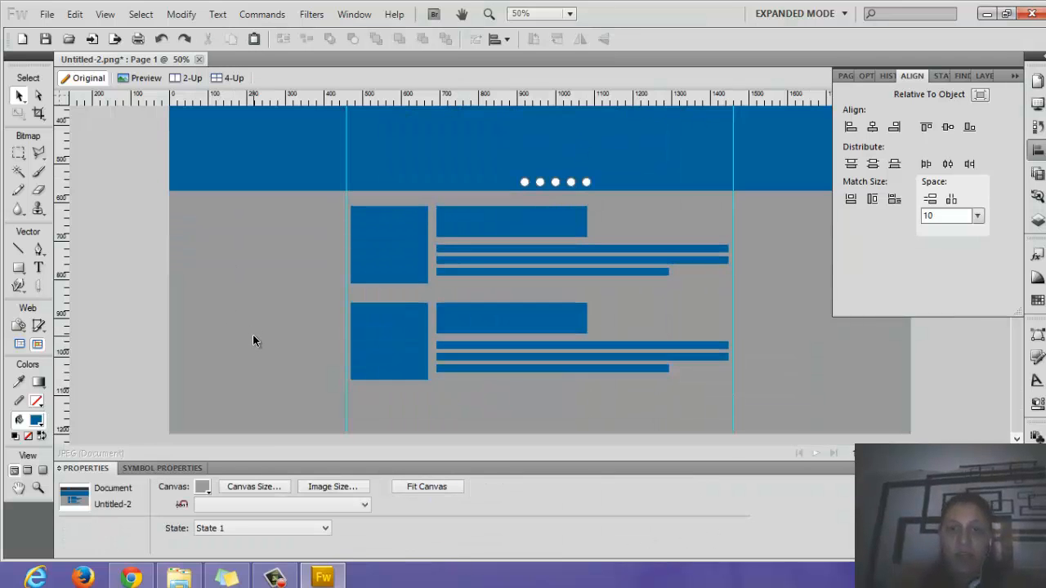
Step: Unlock the large blue banner rectangle, set its X position to 0, and lock it again
{"action": "key", "text": "ctrl+minus"}
{"action": "key", "text": "ctrl+0"}
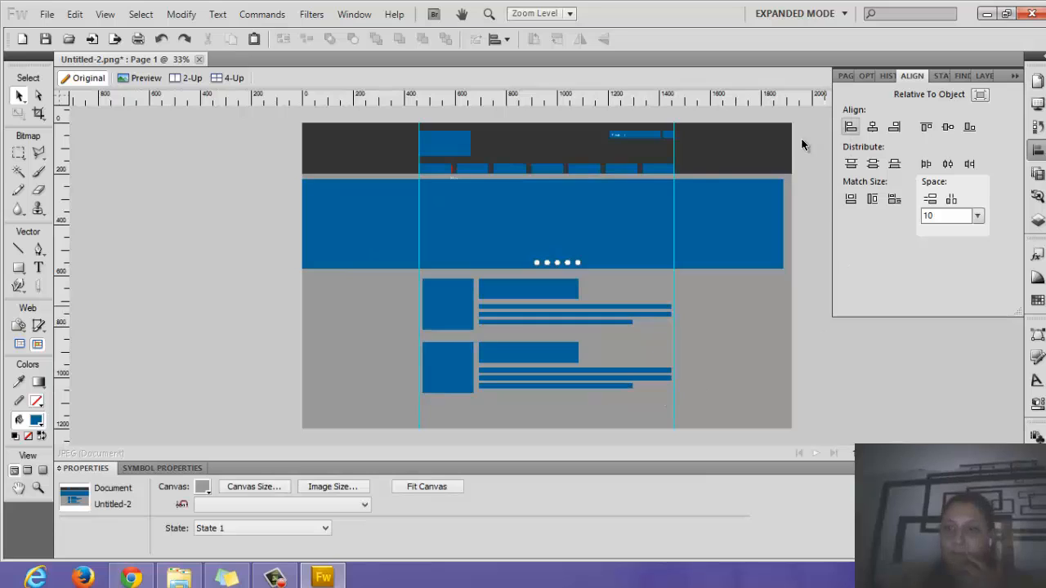
{"action": "left_click", "coordinate": [1036, 219]}
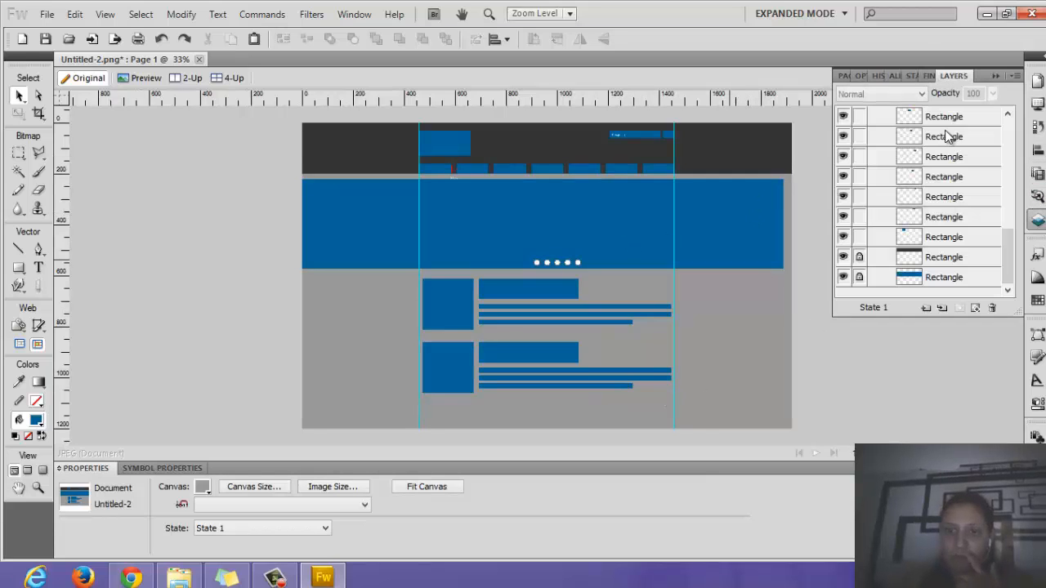
{"action": "left_click", "coordinate": [729, 196]}
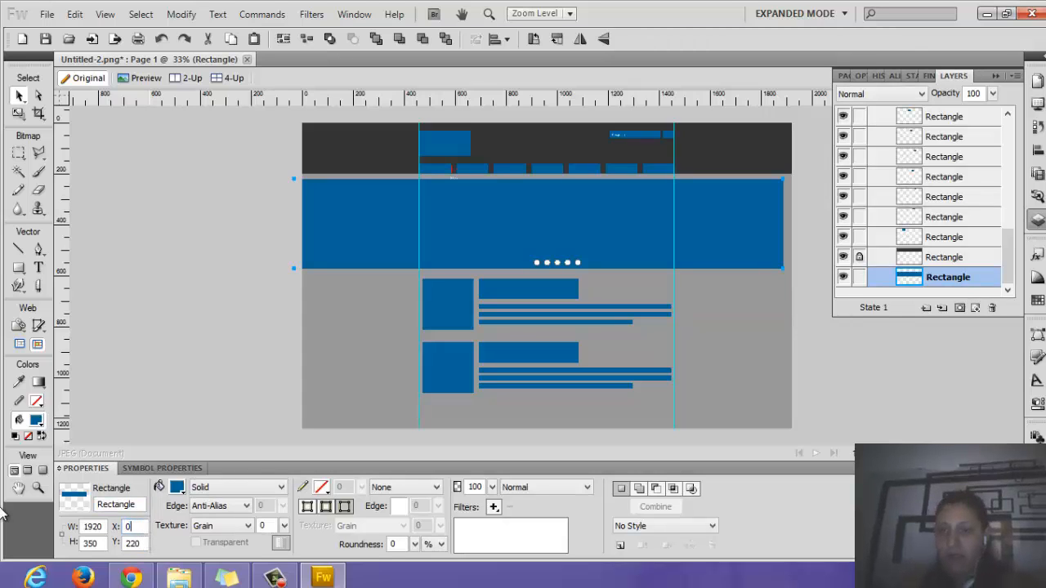
{"action": "type", "text": "0"}
{"action": "key", "text": "Return"}
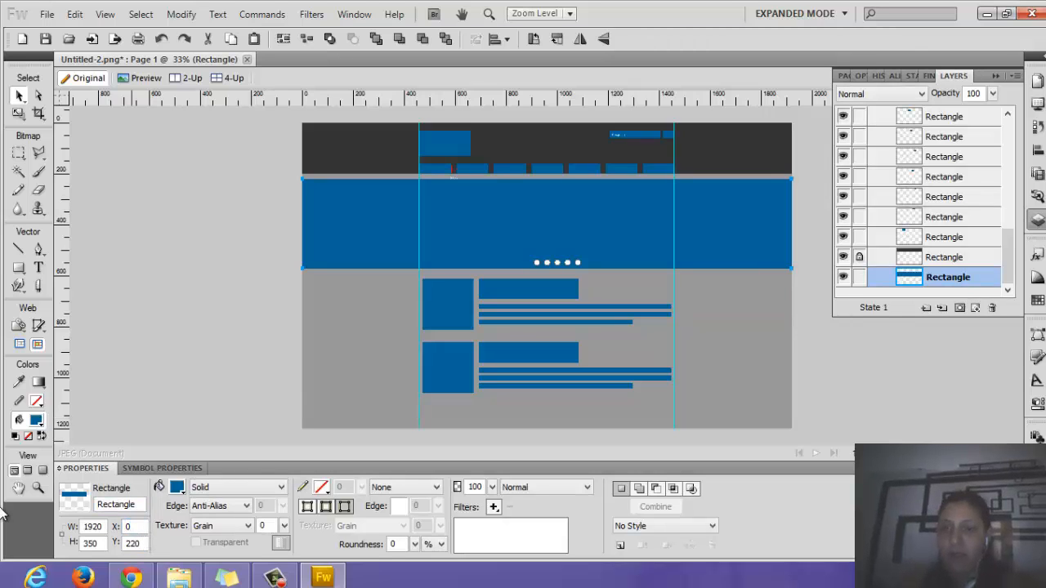
{"action": "left_click", "coordinate": [859, 278]}
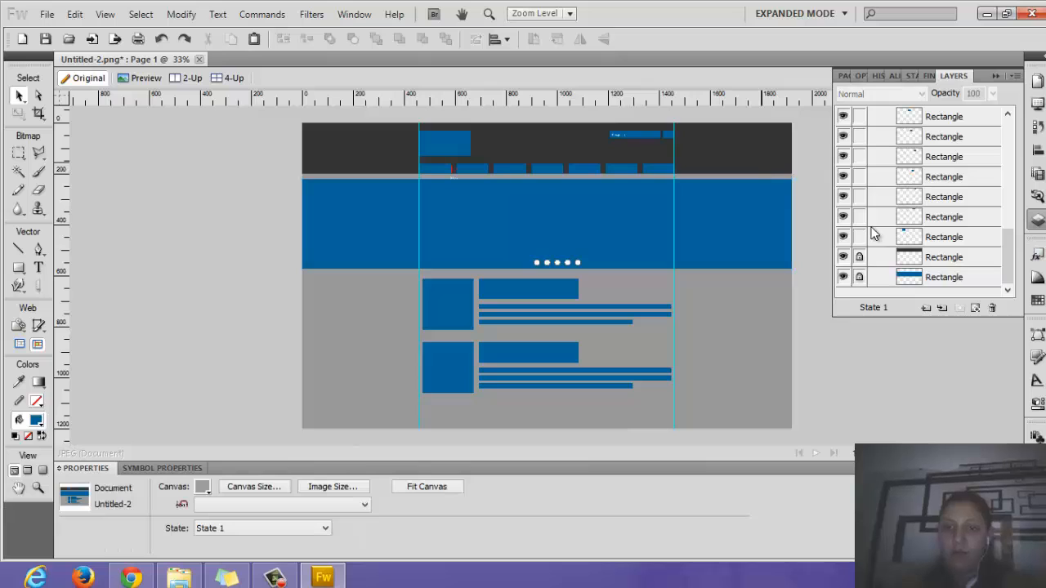
Step: Unlock the dark header rectangle, duplicate it and move the copy down to Y 1170 as a footer
{"action": "left_click", "coordinate": [859, 256]}
{"action": "left_click", "coordinate": [681, 150]}
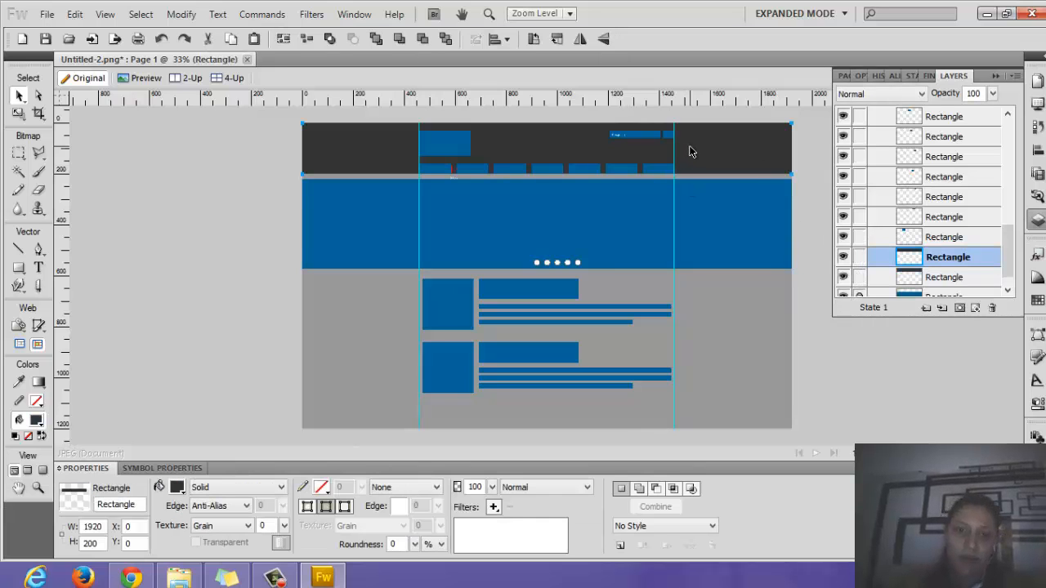
{"action": "key", "text": "shift+Down"}
{"action": "key", "text": "shift+Down"}
{"action": "key", "text": "shift+Down"}
{"action": "key", "text": "shift+Down"}
{"action": "key", "text": "shift+Down"}
{"action": "key", "text": "shift+Down"}
{"action": "key", "text": "shift+Down"}
{"action": "key", "text": "shift+Down"}
{"action": "key", "text": "shift+Down"}
{"action": "key", "text": "shift+Down"}
{"action": "key", "text": "shift+Down"}
{"action": "key", "text": "shift+Down"}
{"action": "key", "text": "shift+Down"}
{"action": "key", "text": "shift+Down"}
{"action": "key", "text": "shift+Down"}
{"action": "key", "text": "shift+Down"}
{"action": "key", "text": "shift+Down"}
{"action": "key", "text": "shift+Down"}
{"action": "key", "text": "shift+Down"}
{"action": "key", "text": "shift+Down"}
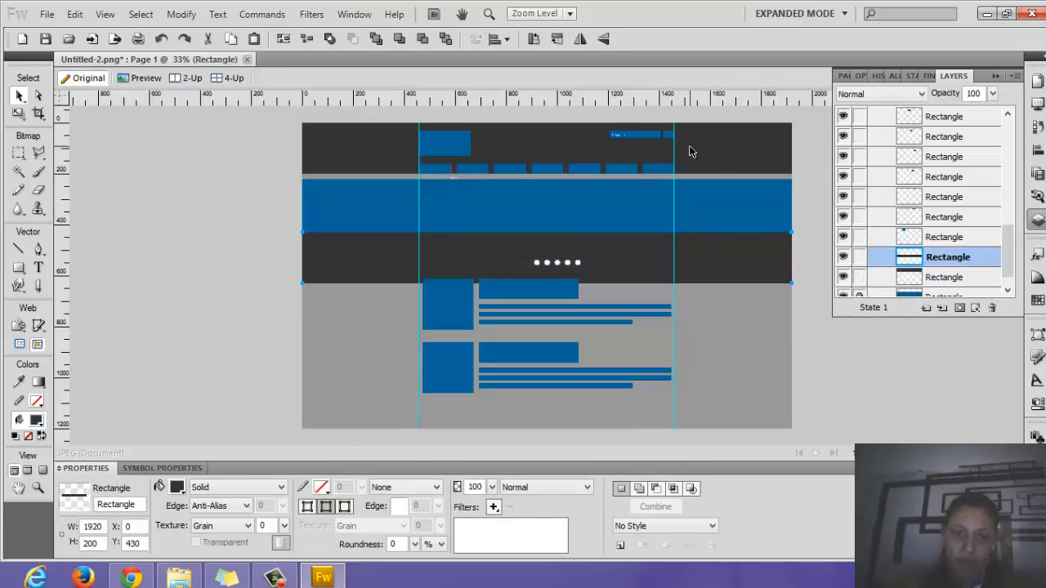
{"action": "key", "text": "shift+Down"}
{"action": "key", "text": "shift+Down"}
{"action": "key", "text": "shift+Down"}
{"action": "key", "text": "shift+Down"}
{"action": "key", "text": "shift+Down"}
{"action": "key", "text": "shift+Down"}
{"action": "key", "text": "shift+Down"}
{"action": "key", "text": "shift+Down"}
{"action": "key", "text": "shift+Down"}
{"action": "key", "text": "shift+Down"}
{"action": "key", "text": "shift+Down"}
{"action": "key", "text": "shift+Down"}
{"action": "key", "text": "shift+Down"}
{"action": "key", "text": "shift+Down"}
{"action": "key", "text": "shift+Down"}
{"action": "key", "text": "shift+Down"}
{"action": "key", "text": "shift+Down"}
{"action": "key", "text": "shift+Down"}
{"action": "key", "text": "shift+Down"}
{"action": "key", "text": "shift+Down"}
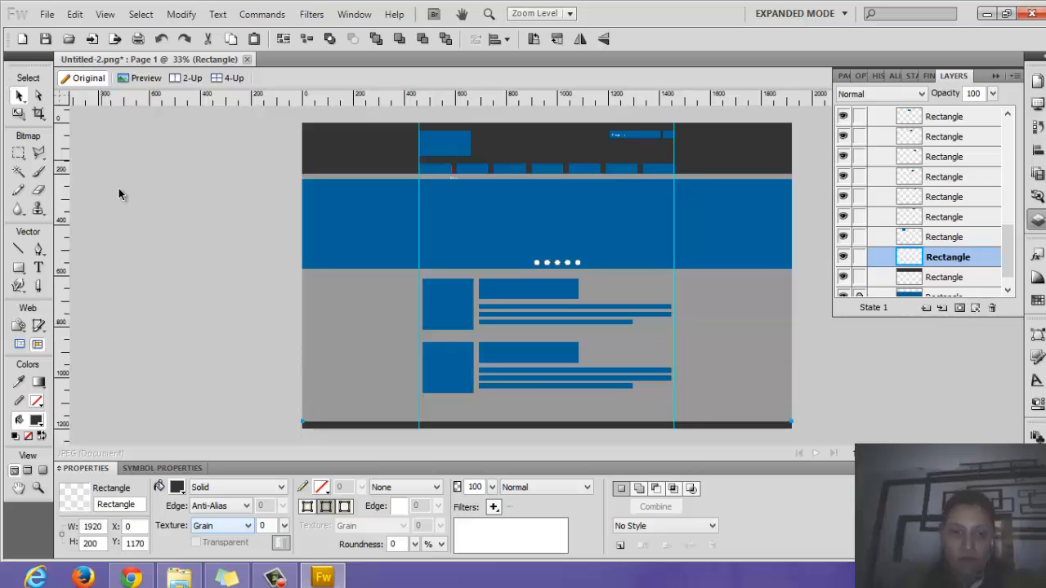
Step: Fit the canvas to its contents so that it includes the full height of the dark footer
{"action": "left_click", "coordinate": [403, 365]}
{"action": "left_click", "coordinate": [409, 487]}
{"action": "left_click", "coordinate": [256, 384]}
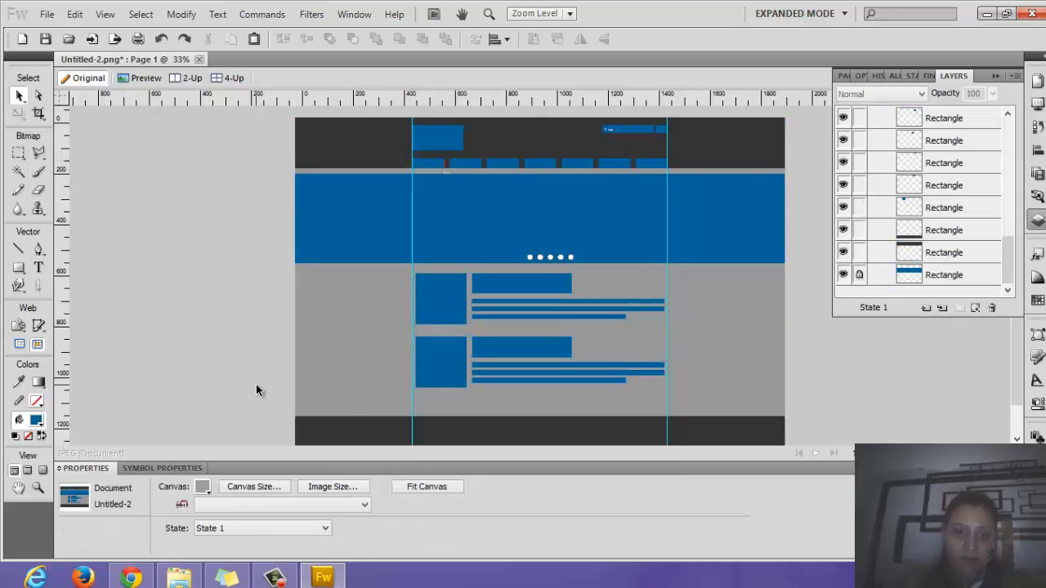
{"action": "scroll", "coordinate": [256, 384], "scroll_direction": "down", "scroll_amount": 1}
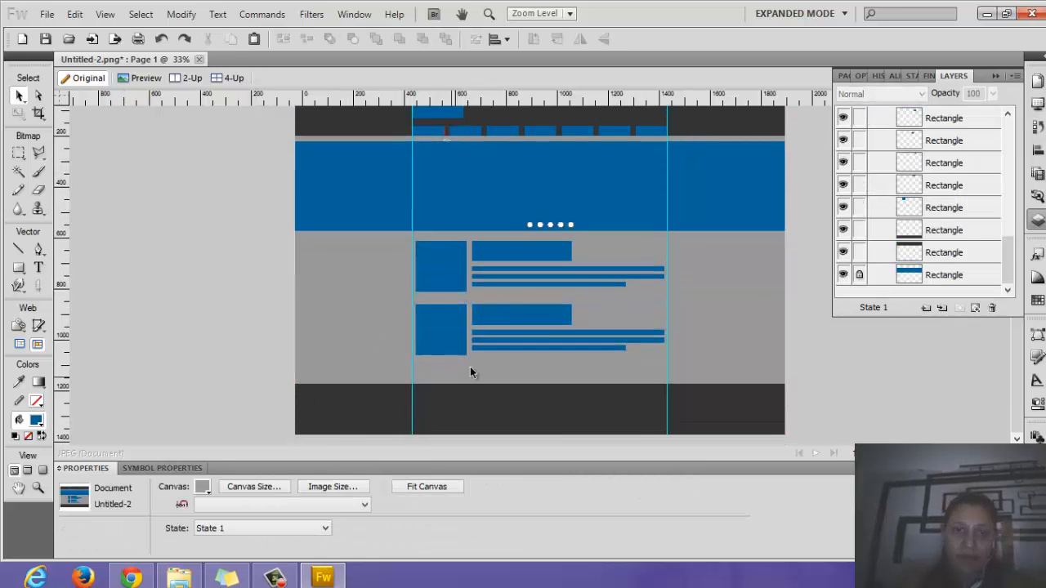
Step: Copy the second block's first thin blue bar into the footer and shorten the copy to 124 px wide
{"action": "scroll", "coordinate": [470, 366], "scroll_direction": "up", "scroll_amount": 2}
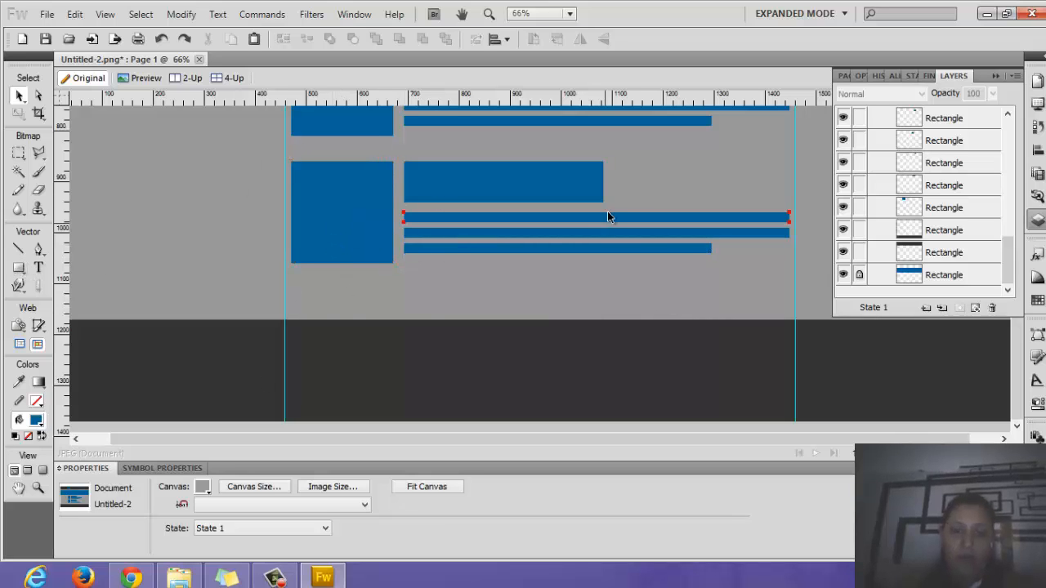
{"action": "left_click", "coordinate": [582, 219]}
{"action": "left_click_drag", "start_coordinate": [582, 218], "coordinate": [469, 347]}
{"action": "key", "text": "q"}
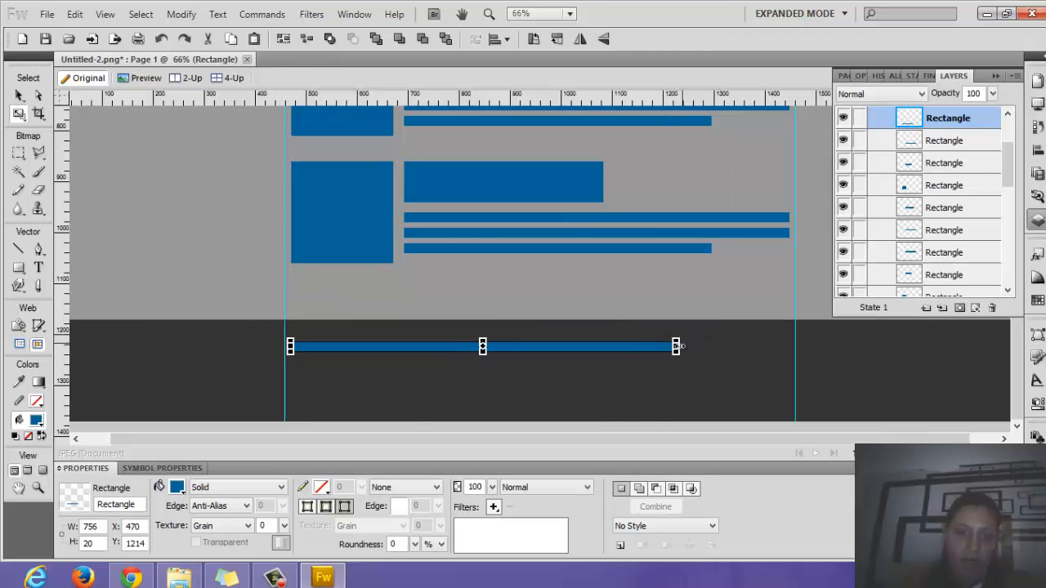
{"action": "left_click_drag", "start_coordinate": [676, 347], "coordinate": [353, 361]}
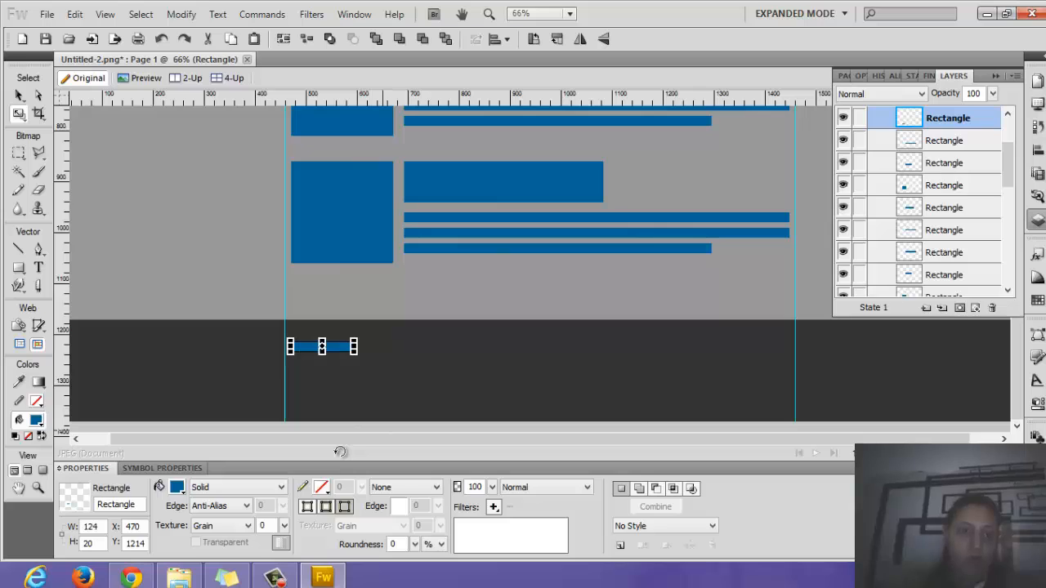
Step: Align the short footer bar with the guide at X 459 and raise it to Y 1204
{"action": "key", "text": "v"}
{"action": "key", "text": "Left"}
{"action": "key", "text": "Left"}
{"action": "key", "text": "Left"}
{"action": "key", "text": "Left"}
{"action": "key", "text": "Left"}
{"action": "key", "text": "Left"}
{"action": "key", "text": "Left"}
{"action": "key", "text": "Left"}
{"action": "key", "text": "Left"}
{"action": "key", "text": "Left"}
{"action": "key", "text": "Left"}
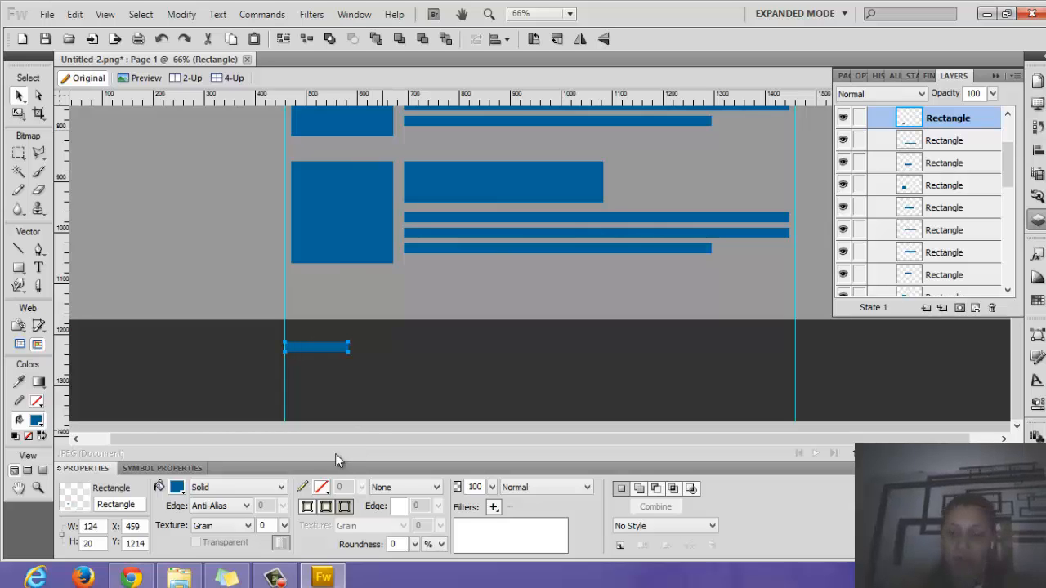
{"action": "key", "text": "shift+Up"}
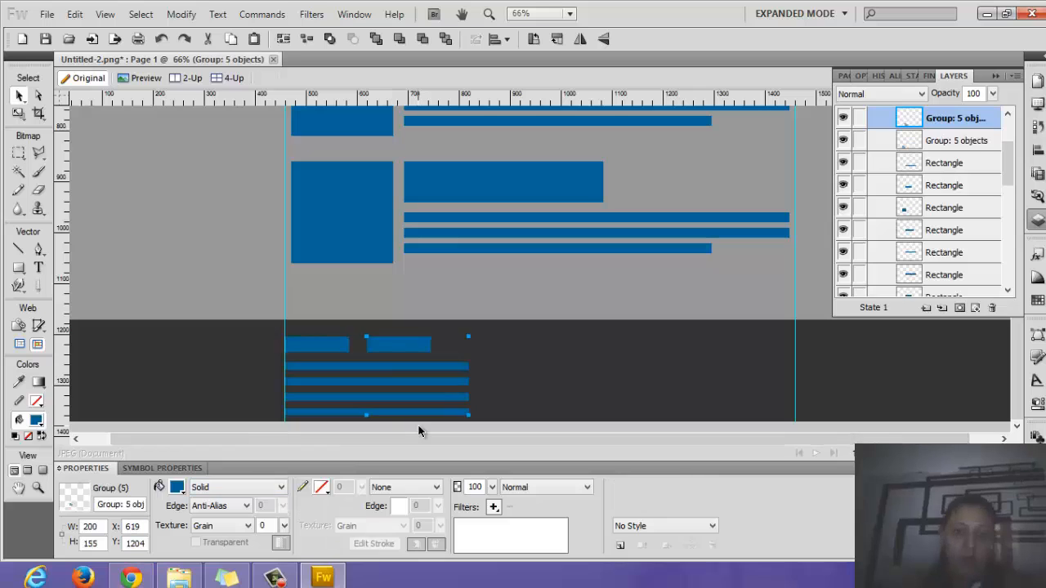
Step: Move the copied five-bar footer group right to about X 710, as a second column beside the first
{"action": "key", "text": "shift+Right"}
{"action": "key", "text": "shift+Right"}
{"action": "key", "text": "shift+Right"}
{"action": "key", "text": "shift+Right"}
{"action": "key", "text": "shift+Right"}
{"action": "key", "text": "shift+Right"}
{"action": "key", "text": "shift+Right"}
{"action": "key", "text": "shift+Right"}
{"action": "key", "text": "shift+Right"}
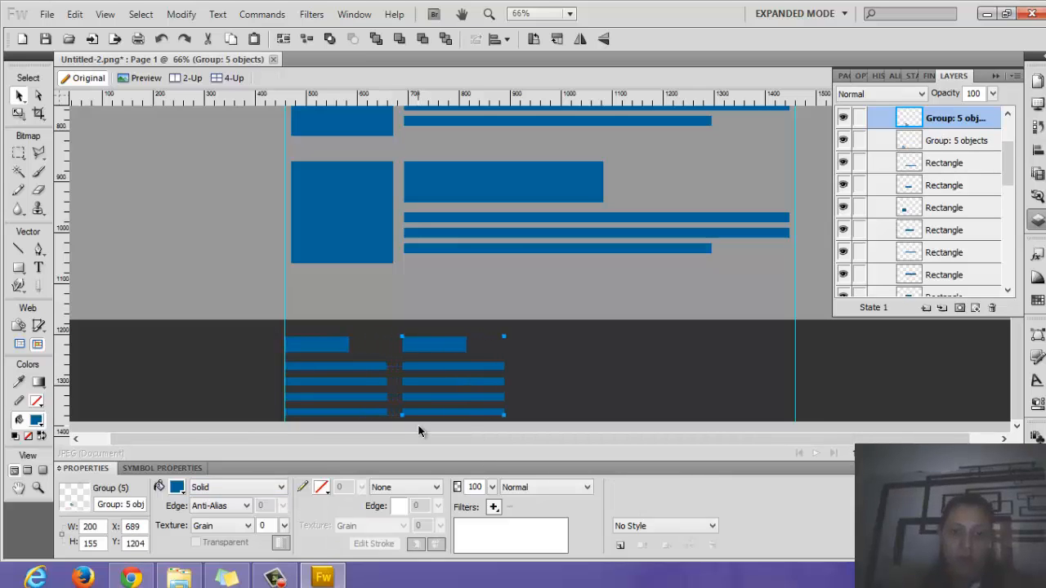
Step: Duplicate the second footer column and move the copy right to X 949 as a third column
{"action": "key", "text": "ctrl+shift+d"}
{"action": "key", "text": "shift+Right"}
{"action": "key", "text": "shift+Right"}
{"action": "key", "text": "shift+Right"}
{"action": "key", "text": "shift+Right"}
{"action": "key", "text": "shift+Right"}
{"action": "key", "text": "shift+Right"}
{"action": "key", "text": "shift+Right"}
{"action": "key", "text": "shift+Right"}
{"action": "key", "text": "shift+Right"}
{"action": "key", "text": "shift+Right"}
{"action": "key", "text": "shift+Right"}
{"action": "key", "text": "shift+Right"}
{"action": "key", "text": "shift+Right"}
{"action": "key", "text": "shift+Right"}
{"action": "key", "text": "shift+Right"}
{"action": "key", "text": "shift+Right"}
{"action": "key", "text": "shift+Right"}
{"action": "key", "text": "shift+Right"}
{"action": "key", "text": "shift+Right"}
{"action": "key", "text": "shift+Right"}
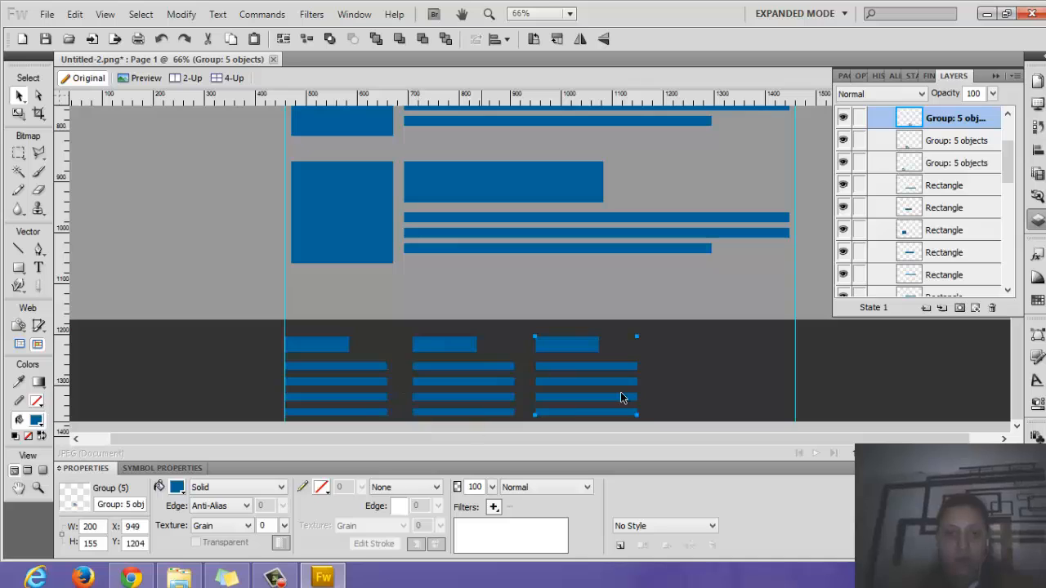
Step: Draw a 32 × 32 px blue square beside the third footer column and place it at X 1200, Y 1325
{"action": "left_click", "coordinate": [684, 347]}
{"action": "left_click", "coordinate": [18, 268]}
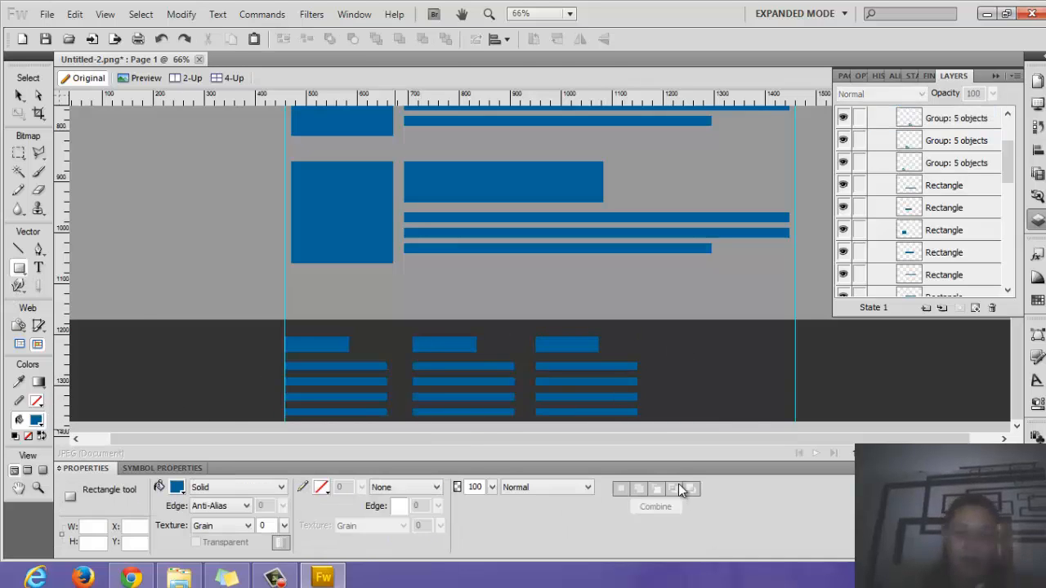
{"action": "left_click_drag", "start_coordinate": [663, 384], "coordinate": [678, 413]}
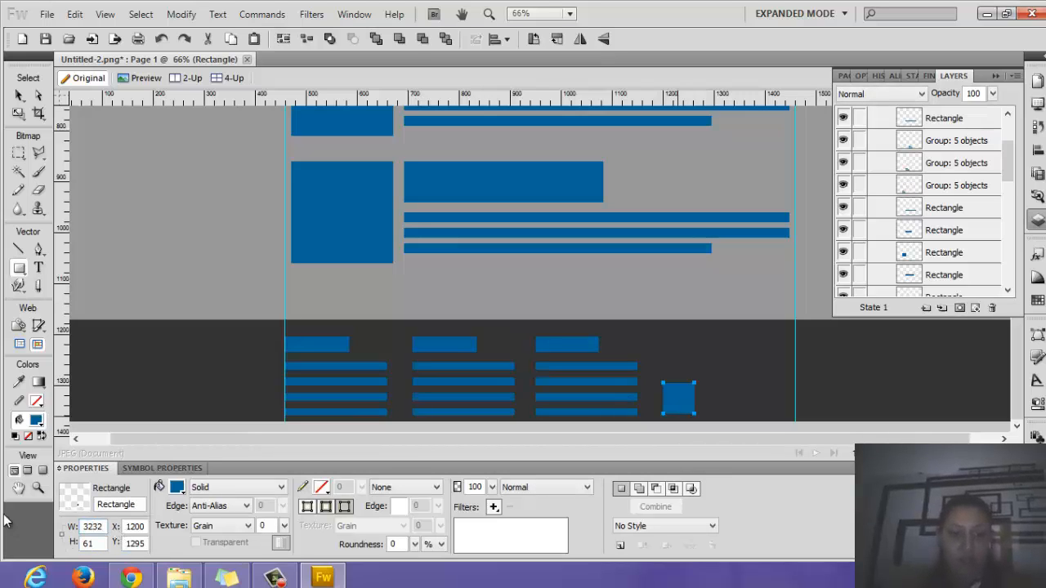
{"action": "key", "text": "Return"}
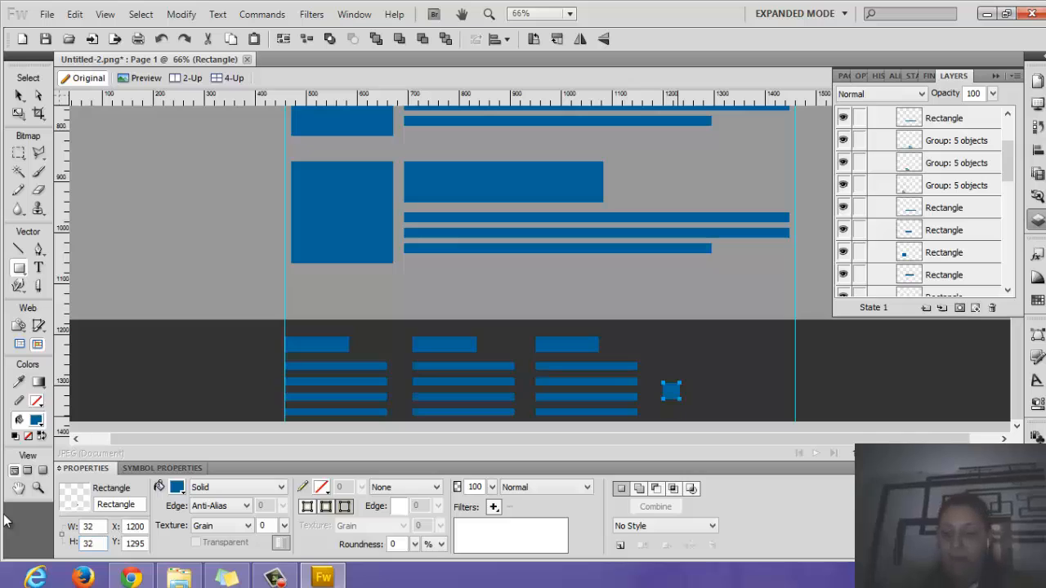
{"action": "key", "text": "shift+Down"}
{"action": "key", "text": "shift+Down"}
{"action": "key", "text": "shift+Down"}
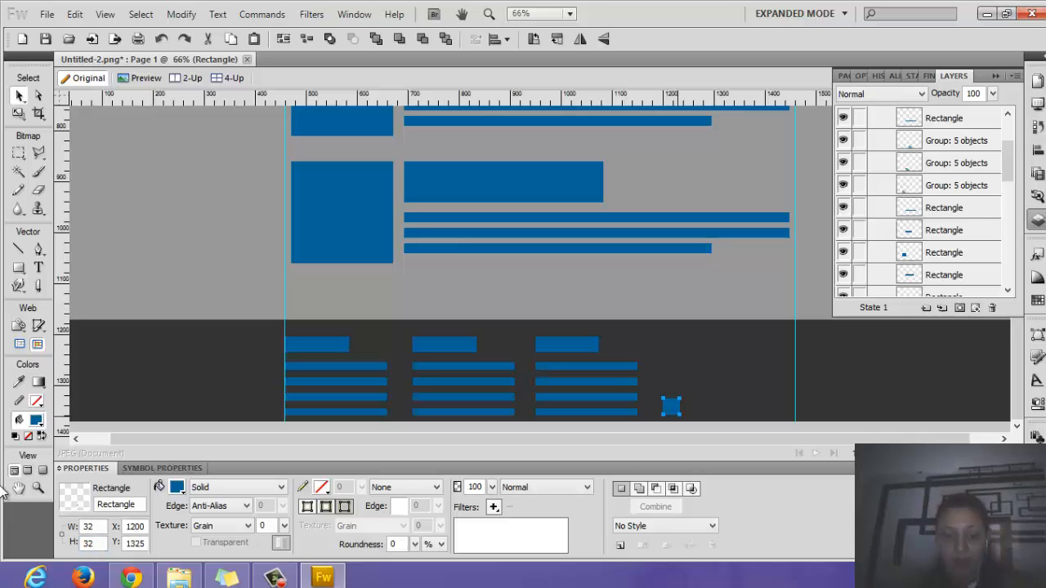
Step: Duplicate the small footer square and move the copy right to X 1250
{"action": "key", "text": "ctrl+shift+d"}
{"action": "key", "text": "shift+Right"}
{"action": "key", "text": "shift+Right"}
{"action": "key", "text": "shift+Right"}
{"action": "key", "text": "shift+Right"}
{"action": "key", "text": "shift+Right"}
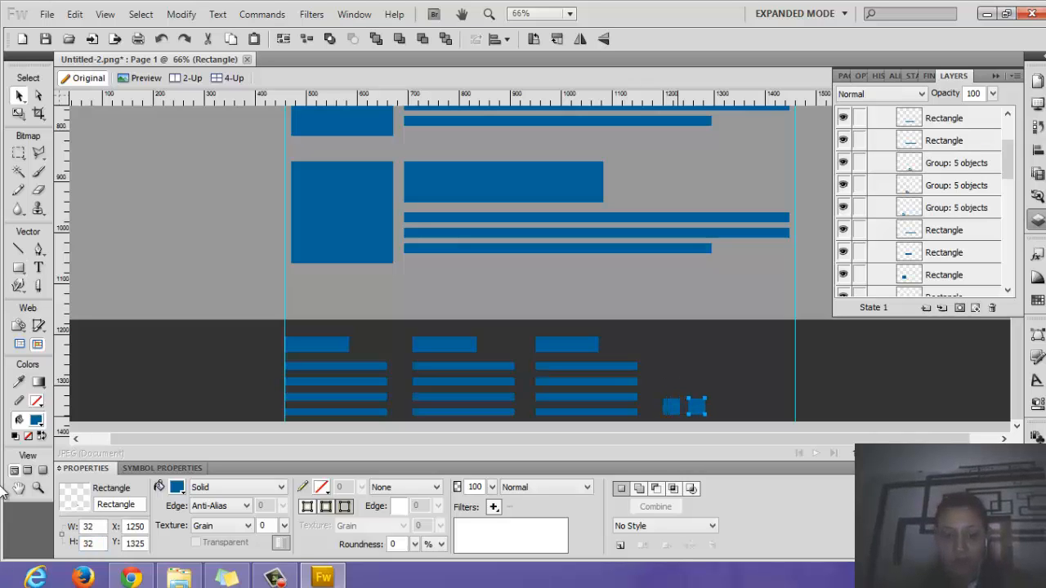
Step: Duplicate the second small footer square and move the copy right to X 1290
{"action": "key", "text": "ctrl+shift+d"}
{"action": "key", "text": "shift+Right"}
{"action": "key", "text": "shift+Right"}
{"action": "key", "text": "shift+Right"}
{"action": "key", "text": "shift+Right"}
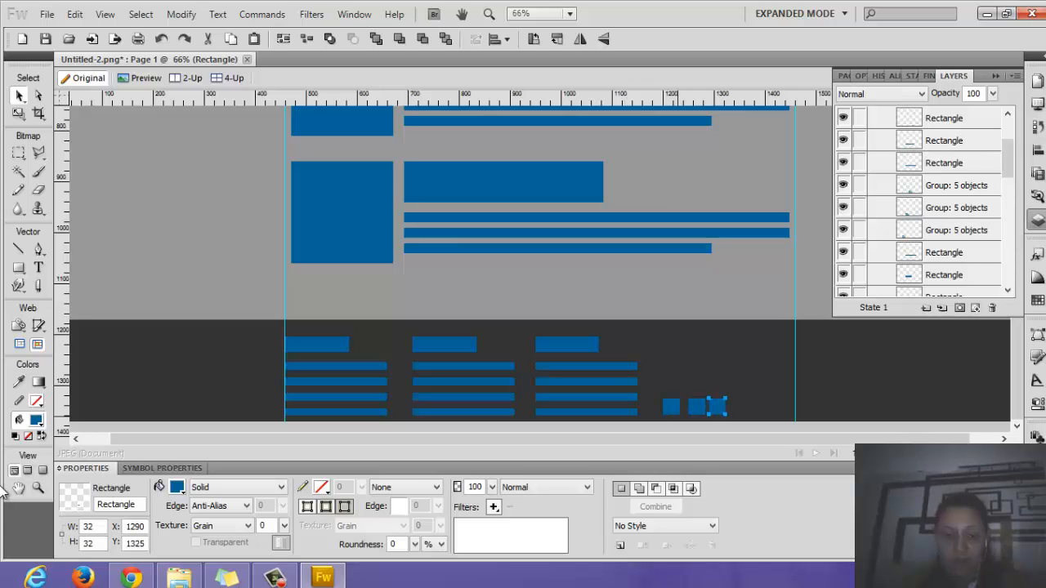
Step: Duplicate the third footer square and move the copy right to X 1350
{"action": "key", "text": "ctrl+shift+d"}
{"action": "key", "text": "shift+Right"}
{"action": "key", "text": "shift+Right"}
{"action": "key", "text": "shift+Right"}
{"action": "key", "text": "shift+Right"}
{"action": "key", "text": "shift+Right"}
{"action": "key", "text": "shift+Right"}
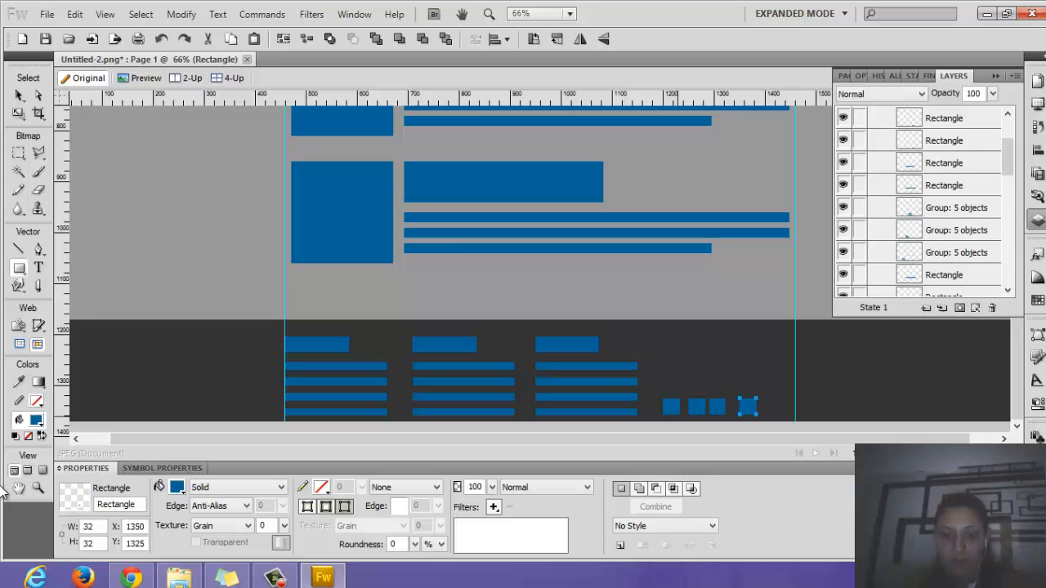
Step: Add a fifth footer square and group all five with 10 px spacing at X 1220, Y 1325
{"action": "key", "text": "ctrl+shift+d"}
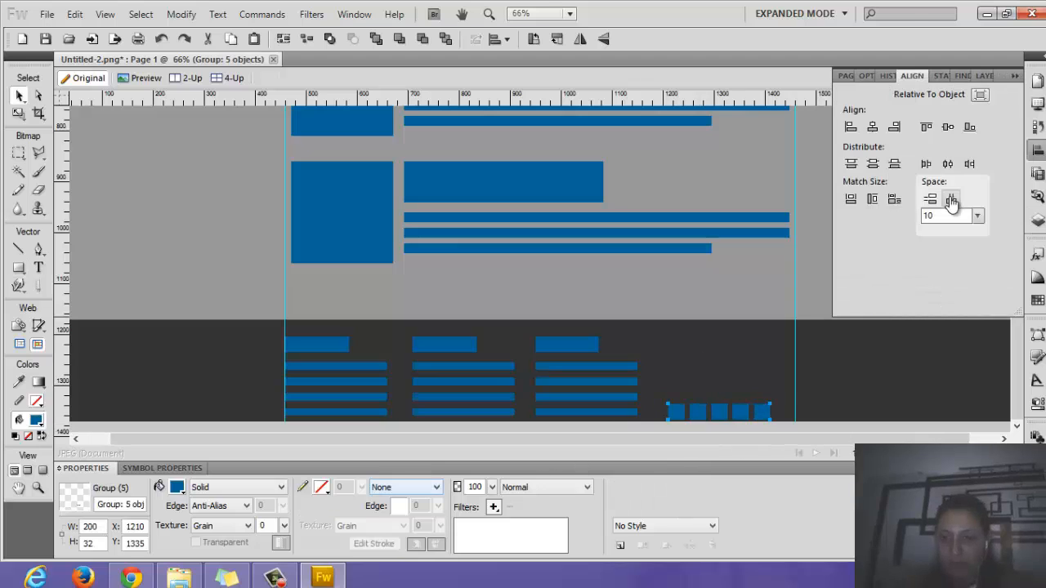
{"action": "key", "text": "shift+Right"}
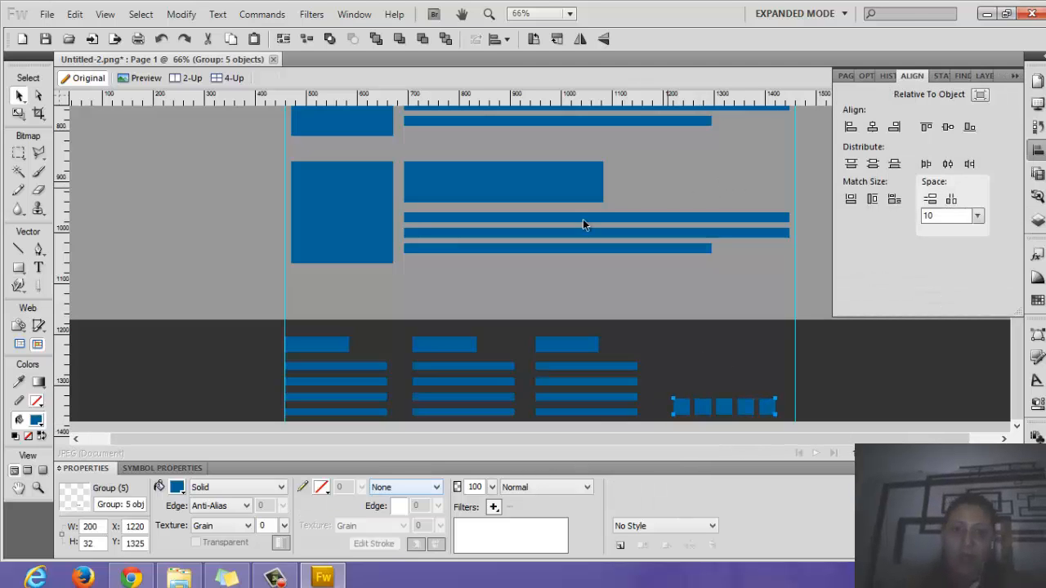
{"action": "left_click", "coordinate": [567, 343]}
{"action": "left_click", "coordinate": [605, 297]}
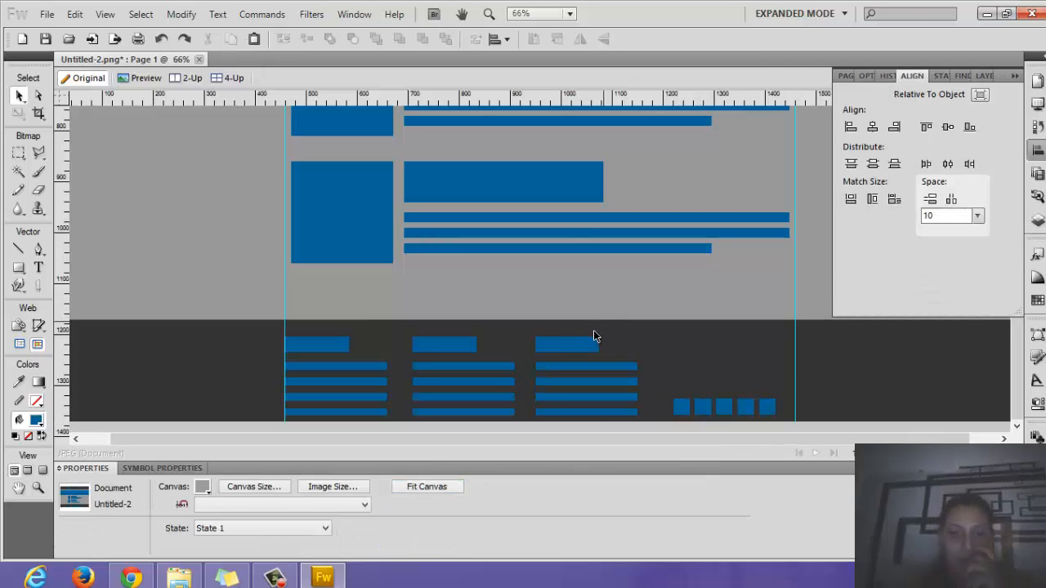
Step: Duplicate the third footer column's heading bar and move the copy right to X 1219, above the row of squares
{"action": "left_click", "coordinate": [582, 349]}
{"action": "key", "text": "ctrl+shift+d"}
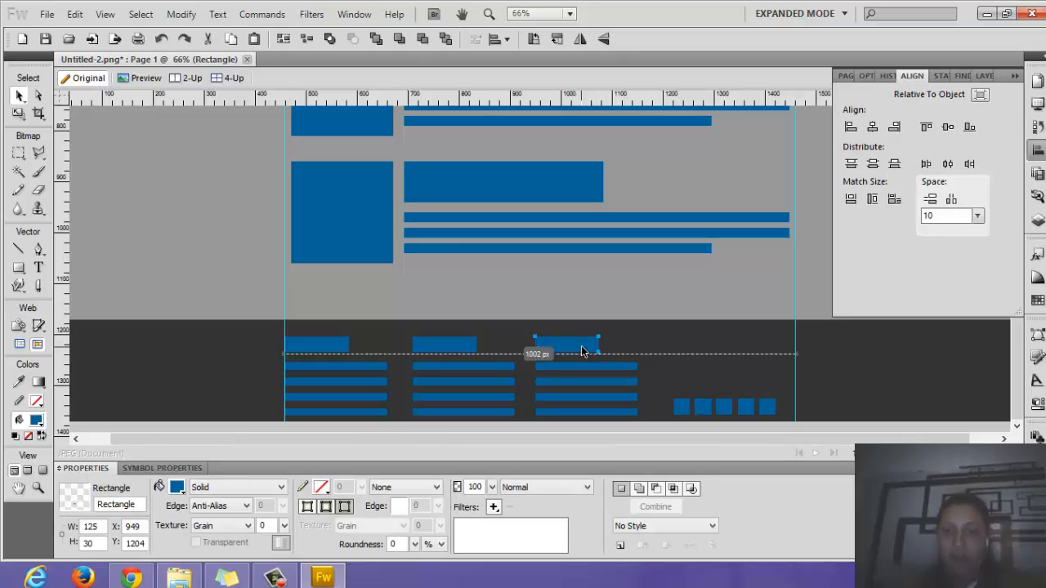
{"action": "key", "text": "shift+Right"}
{"action": "key", "text": "shift+Right"}
{"action": "key", "text": "shift+Right"}
{"action": "key", "text": "shift+Right"}
{"action": "key", "text": "shift+Right"}
{"action": "key", "text": "shift+Right"}
{"action": "key", "text": "shift+Right"}
{"action": "key", "text": "shift+Right"}
{"action": "key", "text": "shift+Right"}
{"action": "key", "text": "shift+Right"}
{"action": "key", "text": "shift+Right"}
{"action": "key", "text": "shift+Right"}
{"action": "key", "text": "shift+Right"}
{"action": "key", "text": "shift+Right"}
{"action": "key", "text": "shift+Right"}
{"action": "key", "text": "shift+Right"}
{"action": "key", "text": "shift+Right"}
{"action": "key", "text": "shift+Right"}
{"action": "key", "text": "shift+Right"}
{"action": "key", "text": "shift+Right"}
{"action": "key", "text": "shift+Right"}
{"action": "key", "text": "shift+Right"}
{"action": "key", "text": "shift+Right"}
{"action": "key", "text": "shift+Right"}
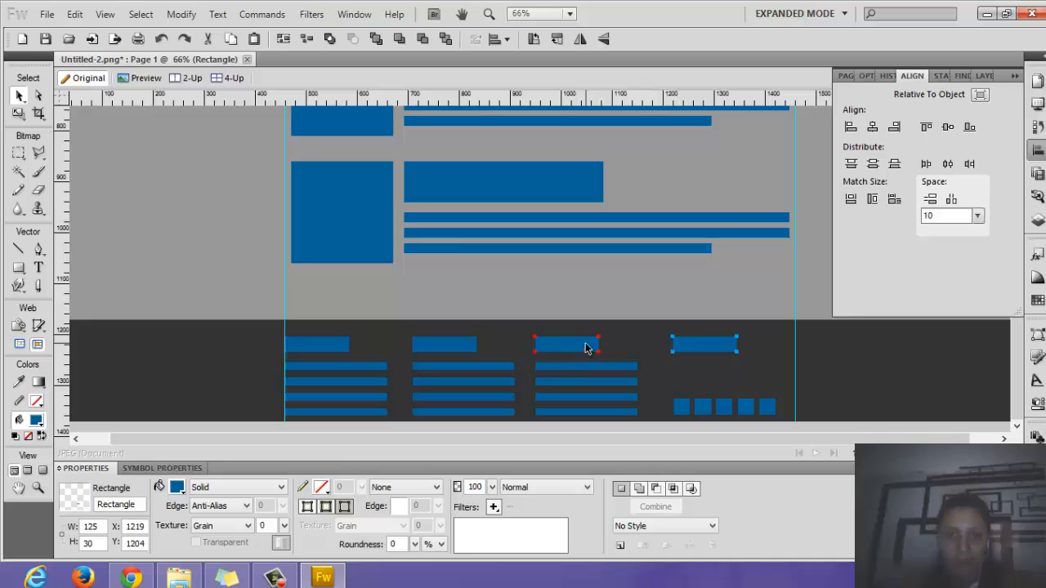
Step: Duplicate the third footer column's upper two text bars and move the copies to X 1219, Y 1254, under the fourth heading
{"action": "left_click_drag", "start_coordinate": [582, 364], "coordinate": [568, 384]}
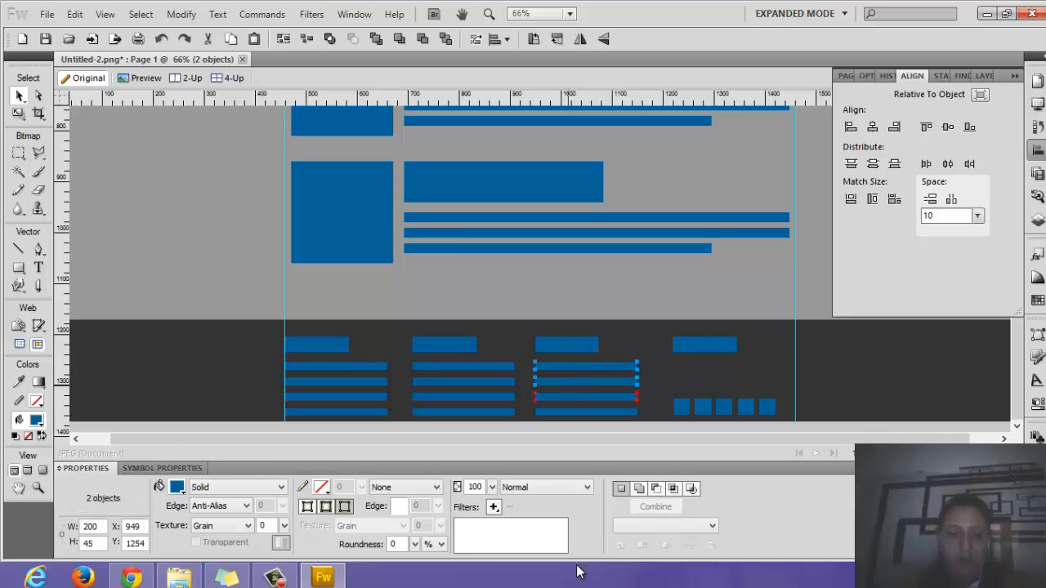
{"action": "key", "text": "shift+Right"}
{"action": "key", "text": "shift+Right"}
{"action": "key", "text": "shift+Right"}
{"action": "key", "text": "shift+Right"}
{"action": "key", "text": "shift+Right"}
{"action": "key", "text": "shift+Right"}
{"action": "key", "text": "shift+Right"}
{"action": "key", "text": "shift+Right"}
{"action": "key", "text": "shift+Right"}
{"action": "key", "text": "shift+Right"}
{"action": "key", "text": "shift+Right"}
{"action": "key", "text": "shift+Right"}
{"action": "key", "text": "shift+Right"}
{"action": "key", "text": "shift+Right"}
{"action": "key", "text": "shift+Right"}
{"action": "key", "text": "shift+Right"}
{"action": "key", "text": "shift+Right"}
{"action": "key", "text": "shift+Right"}
{"action": "key", "text": "shift+Right"}
{"action": "key", "text": "shift+Right"}
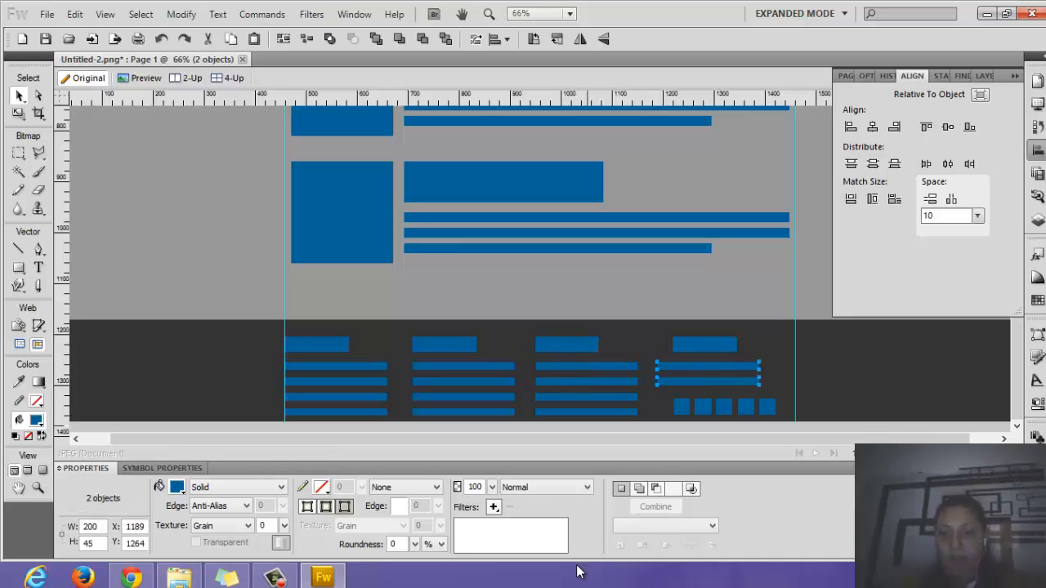
{"action": "key", "text": "shift+Right"}
{"action": "key", "text": "shift+Right"}
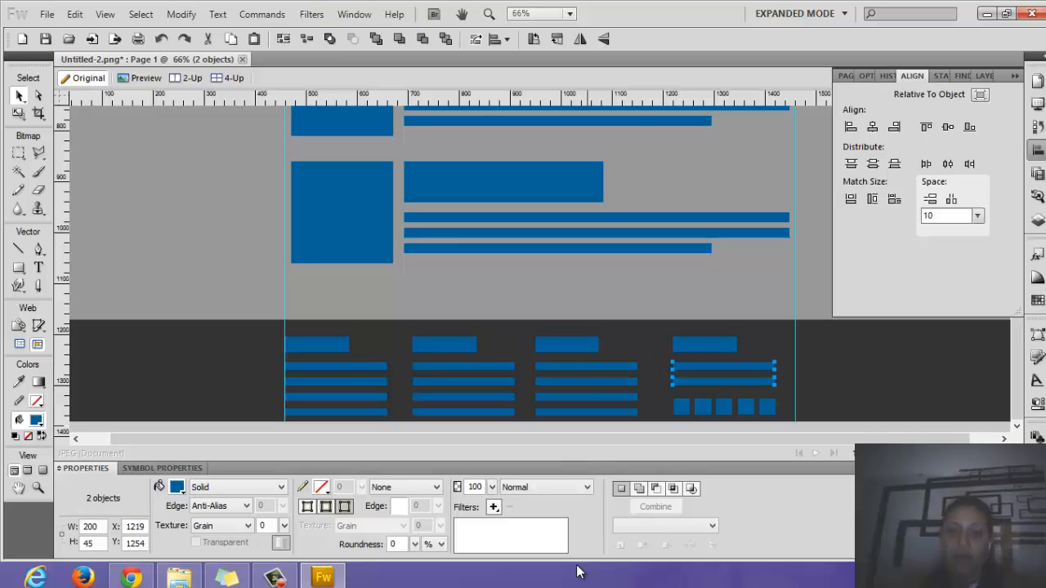
{"action": "left_click", "coordinate": [725, 300]}
Step: Group the fourth footer column's heading, two text bars and row of squares
{"action": "key", "text": "ctrl+minus"}
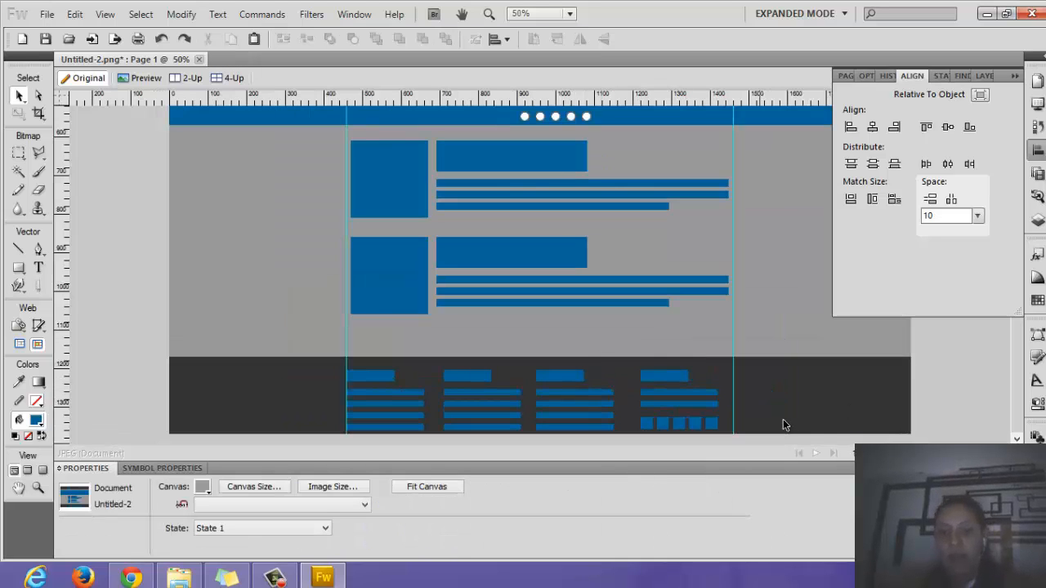
{"action": "left_click_drag", "start_coordinate": [639, 354], "coordinate": [725, 443]}
{"action": "key", "text": "ctrl+g"}
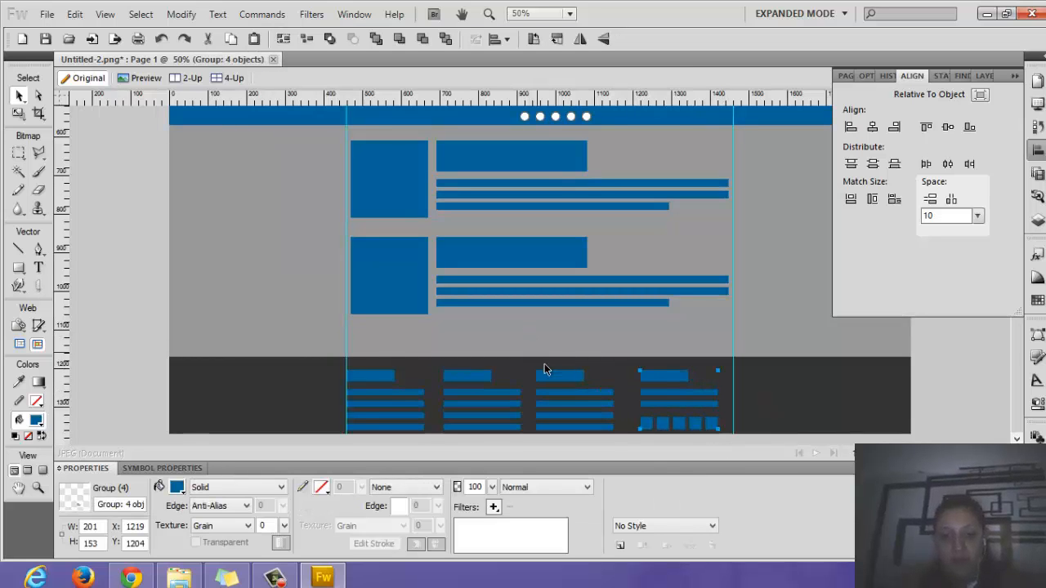
Step: Move the grouped fourth footer column right until its right edge meets the right guide
{"action": "left_click_drag", "start_coordinate": [544, 364], "coordinate": [601, 452]}
{"action": "left_click", "coordinate": [663, 427]}
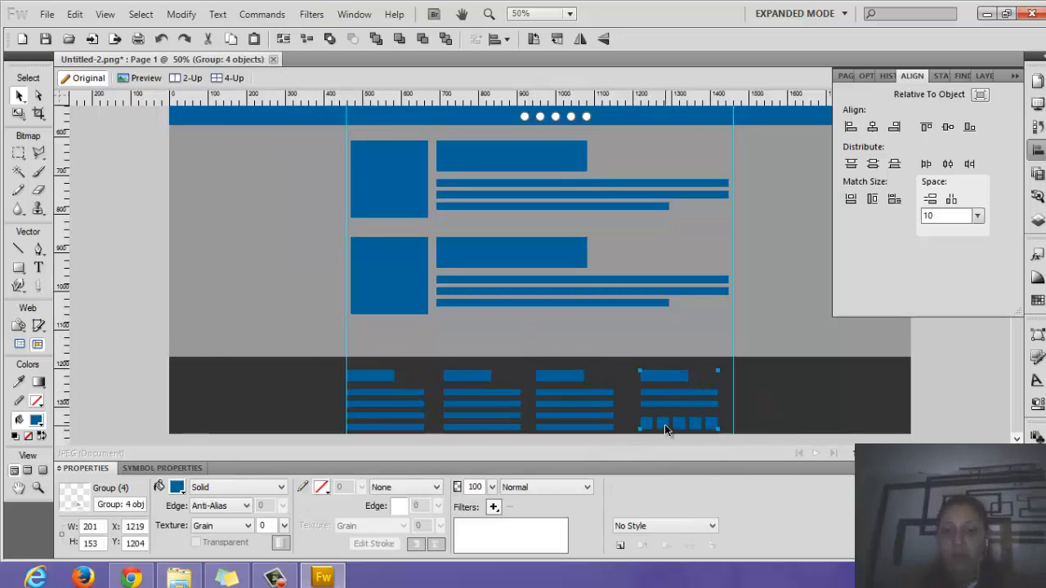
{"action": "left_click_drag", "start_coordinate": [663, 428], "coordinate": [665, 429]}
{"action": "key", "text": "shift+Right"}
{"action": "key", "text": "shift+Right"}
{"action": "key", "text": "Right"}
{"action": "key", "text": "Right"}
{"action": "key", "text": "Right"}
{"action": "key", "text": "Right"}
{"action": "key", "text": "Right"}
{"action": "key", "text": "Right"}
{"action": "key", "text": "Right"}
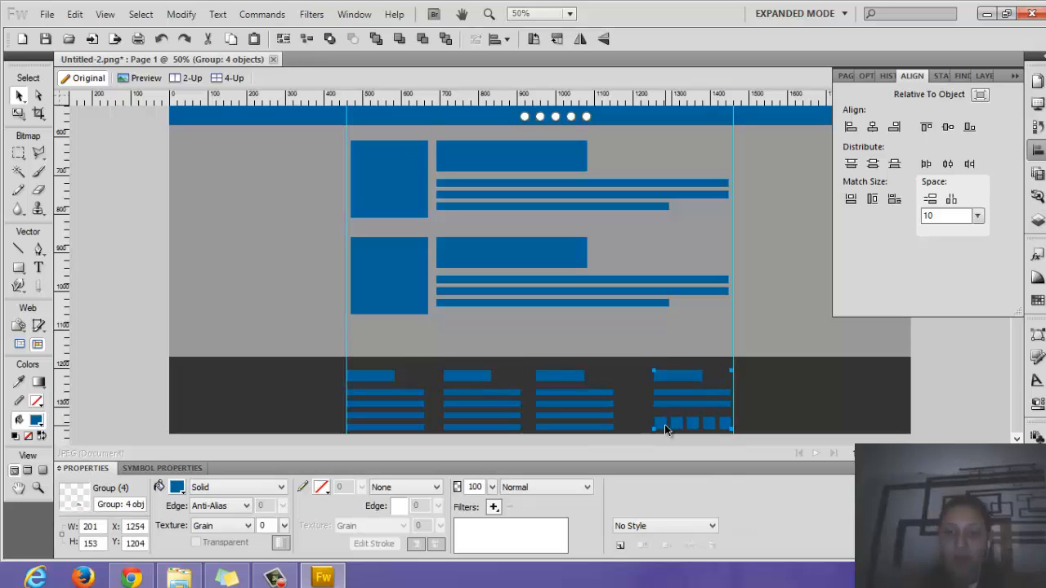
{"action": "key", "text": "Right"}
{"action": "key", "text": "Right"}
Step: Distribute the four footer column groups evenly across the content width by their horizontal centers
{"action": "left_click_drag", "start_coordinate": [322, 369], "coordinate": [779, 439]}
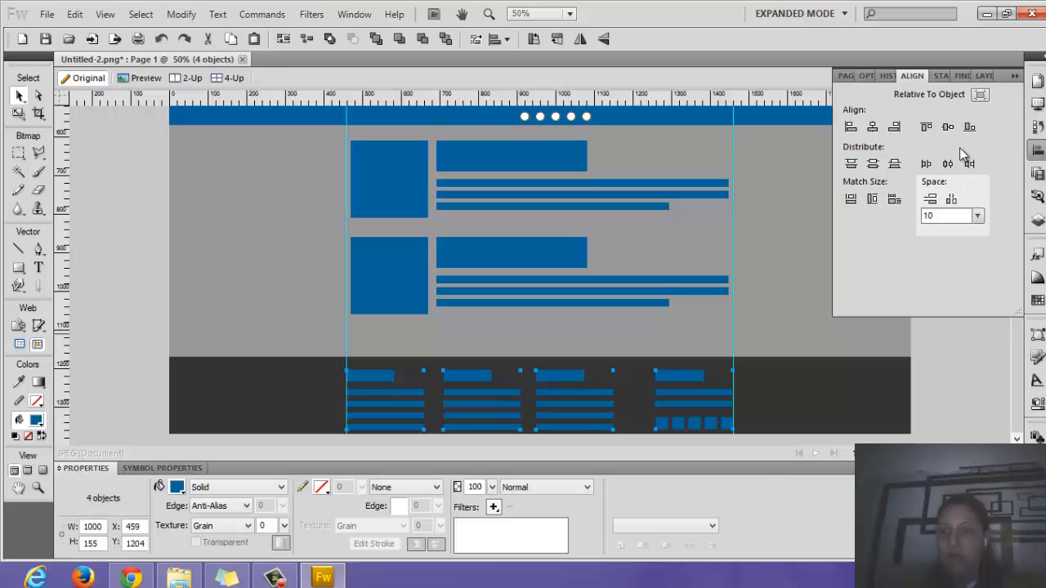
{"action": "left_click", "coordinate": [948, 164]}
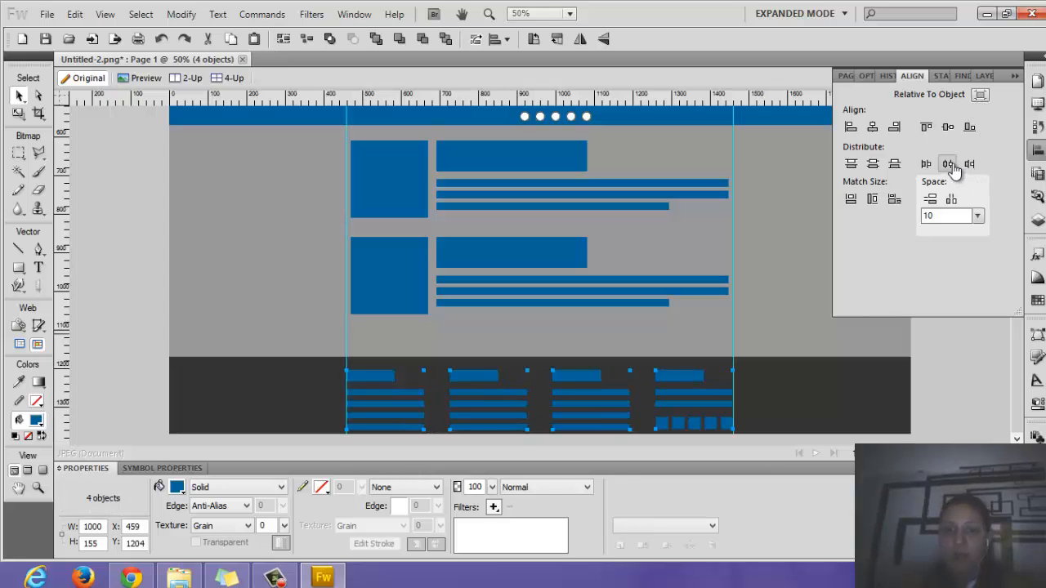
{"action": "left_click", "coordinate": [837, 401]}
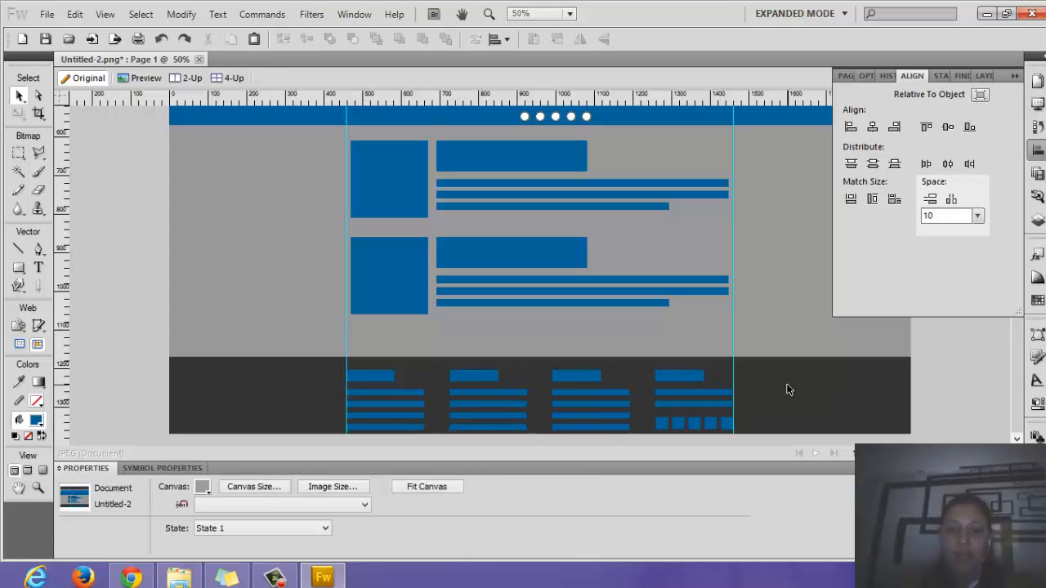
Step: Save the layout to the desktop (Área de Trabalho) as a Fireworks PNG named tema-video
{"action": "key", "text": "ctrl+minus"}
{"action": "scroll", "coordinate": [763, 382], "scroll_direction": "up", "scroll_amount": 2}
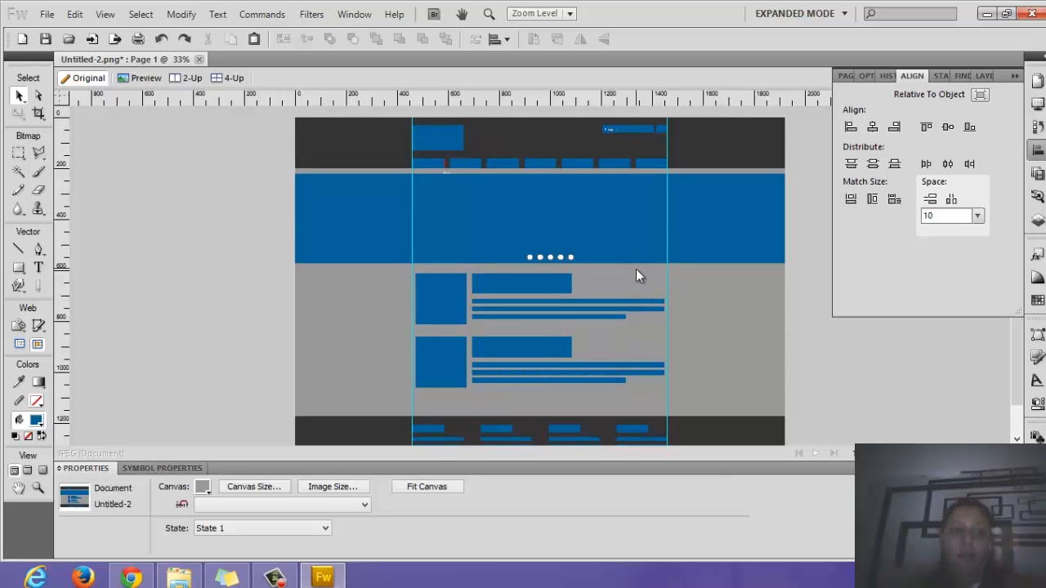
{"action": "key", "text": "ctrl+s"}
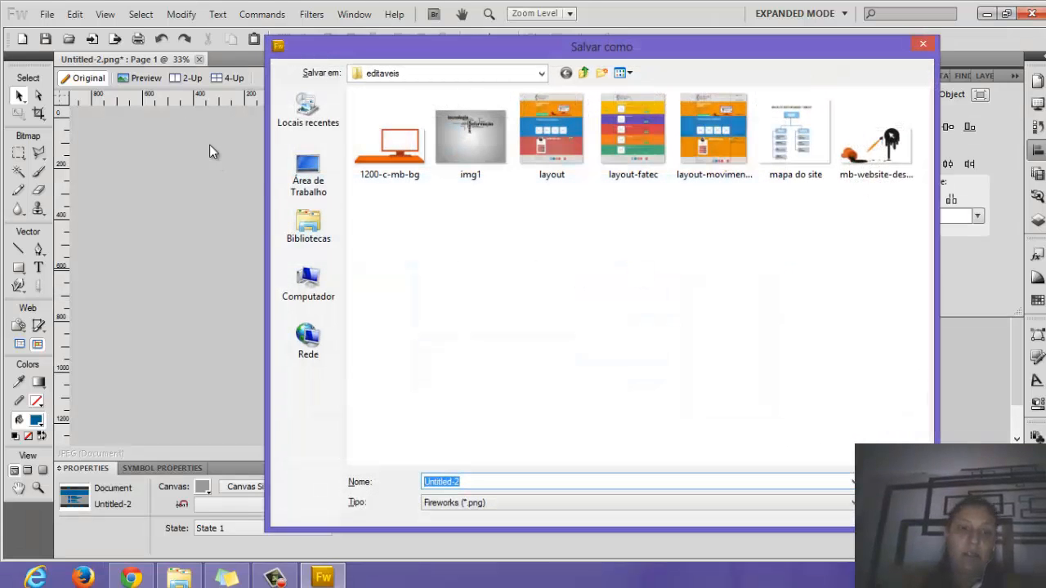
{"action": "left_click", "coordinate": [309, 186]}
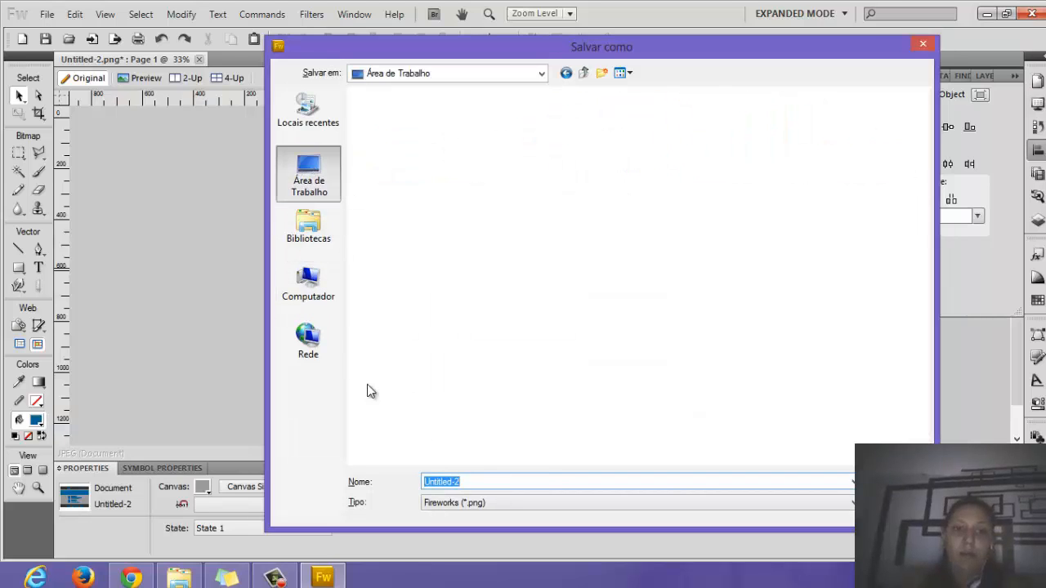
{"action": "type", "text": "tem"}
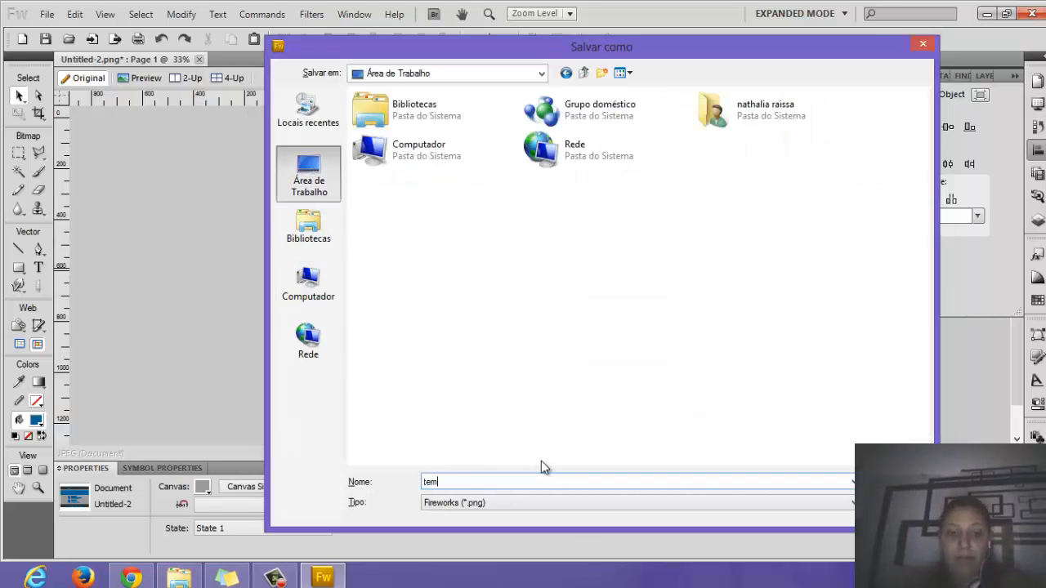
{"action": "type", "text": "a"}
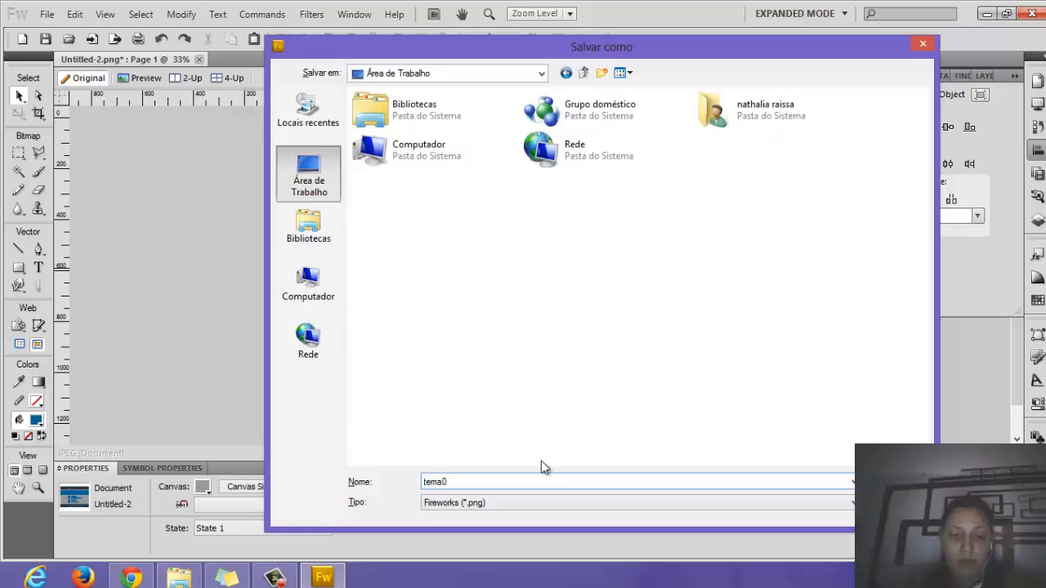
{"action": "type", "text": "-video"}
{"action": "key", "text": "Return"}
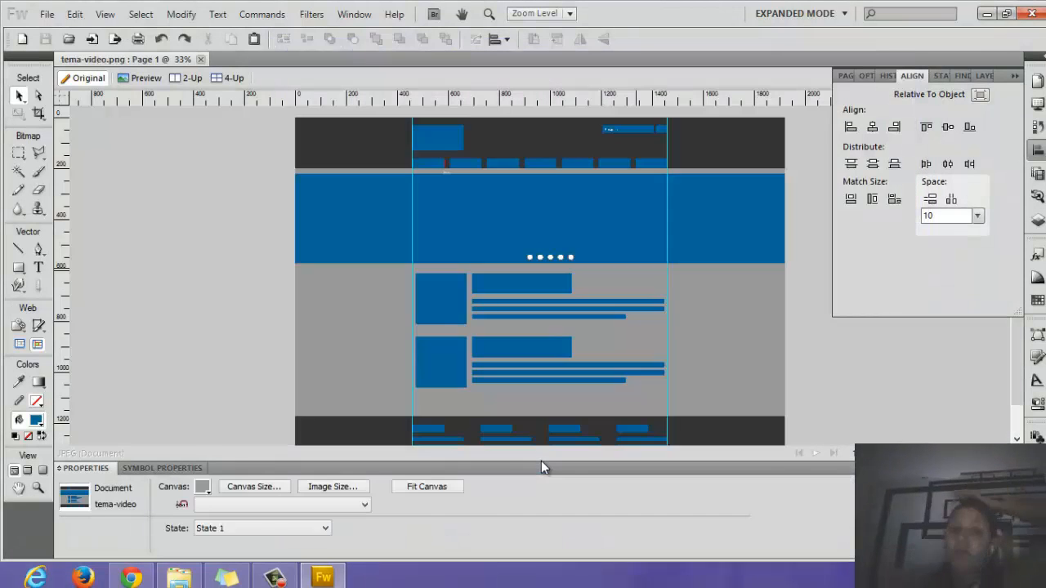